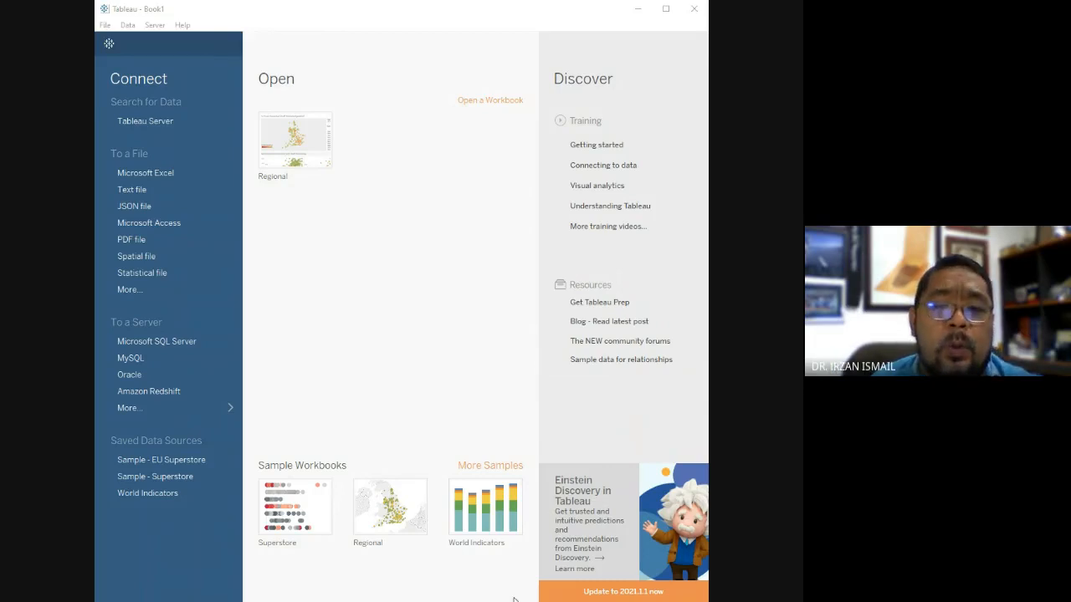
Connect to the Microsoft Excel file Global Superstore.xls stored on the Desktop.
left_click_drag(509, 600, 507, 601)
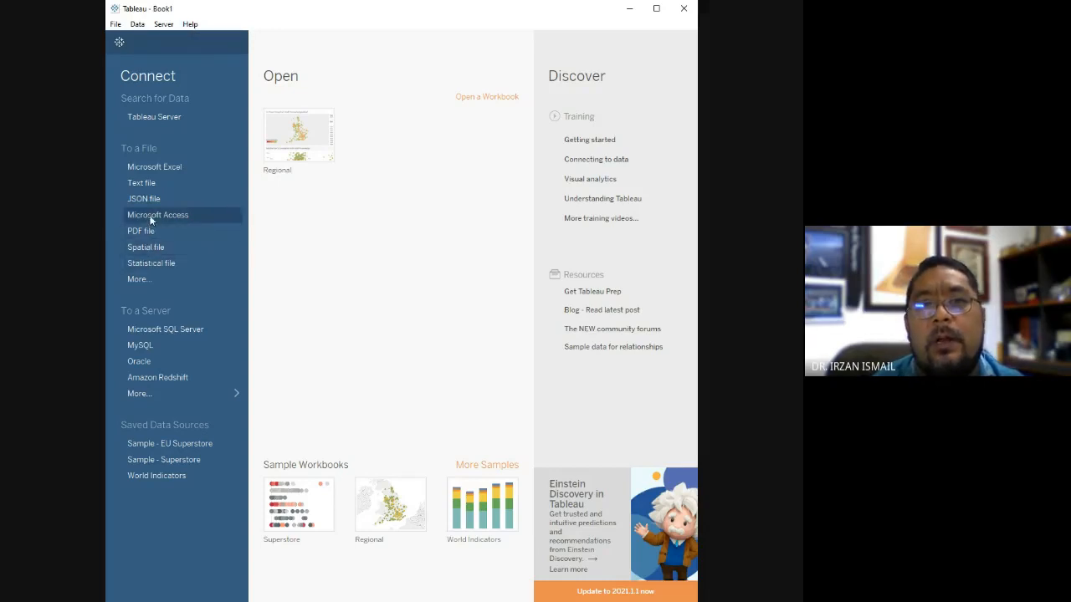
left_click(155, 168)
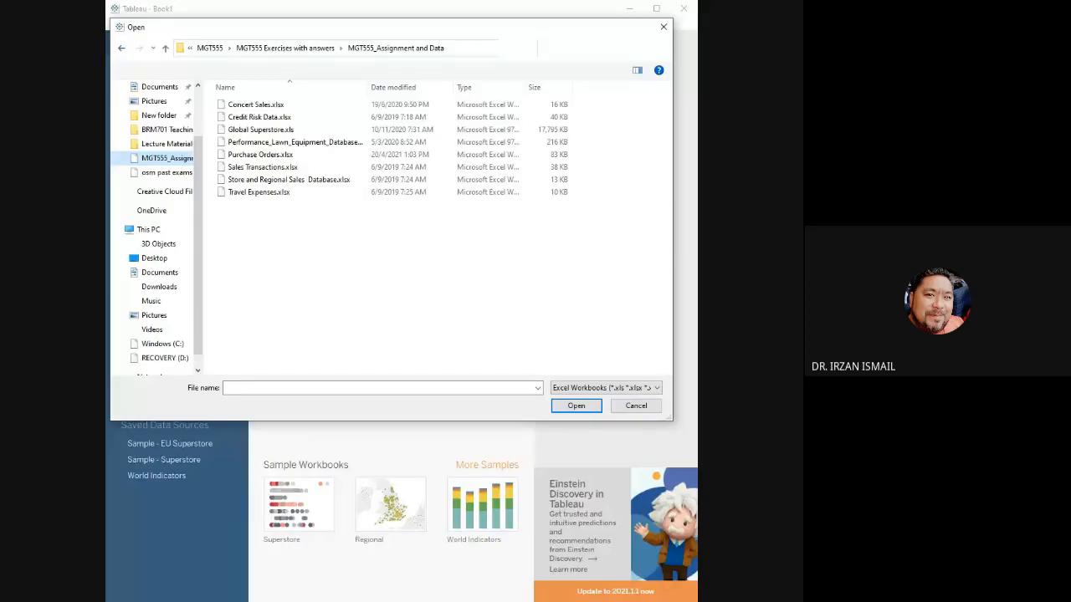
left_click(121, 48)
scroll(289, 192, "down", 3)
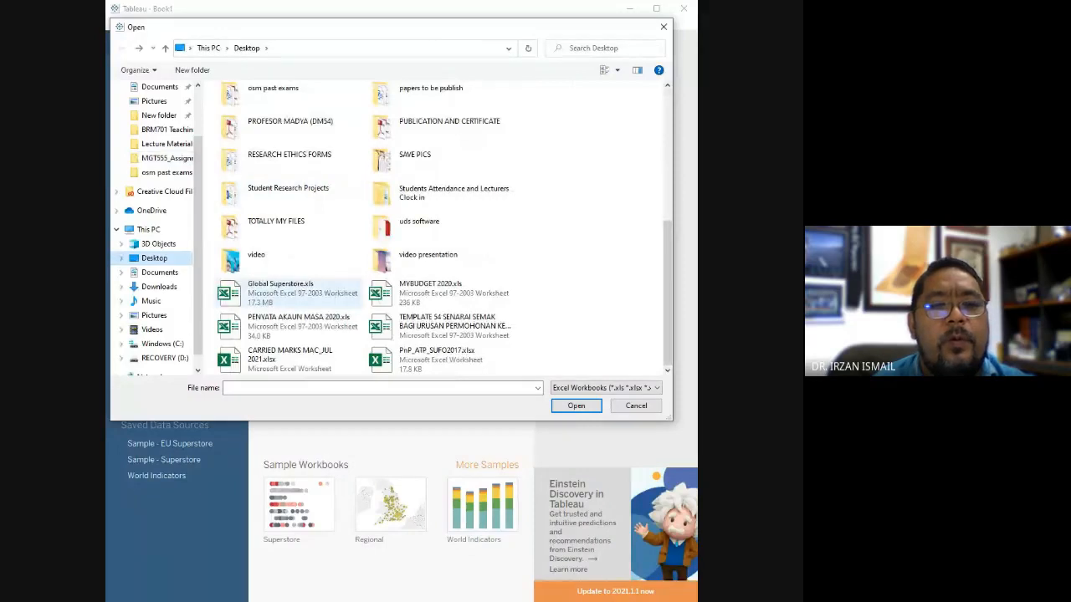
left_click(289, 294)
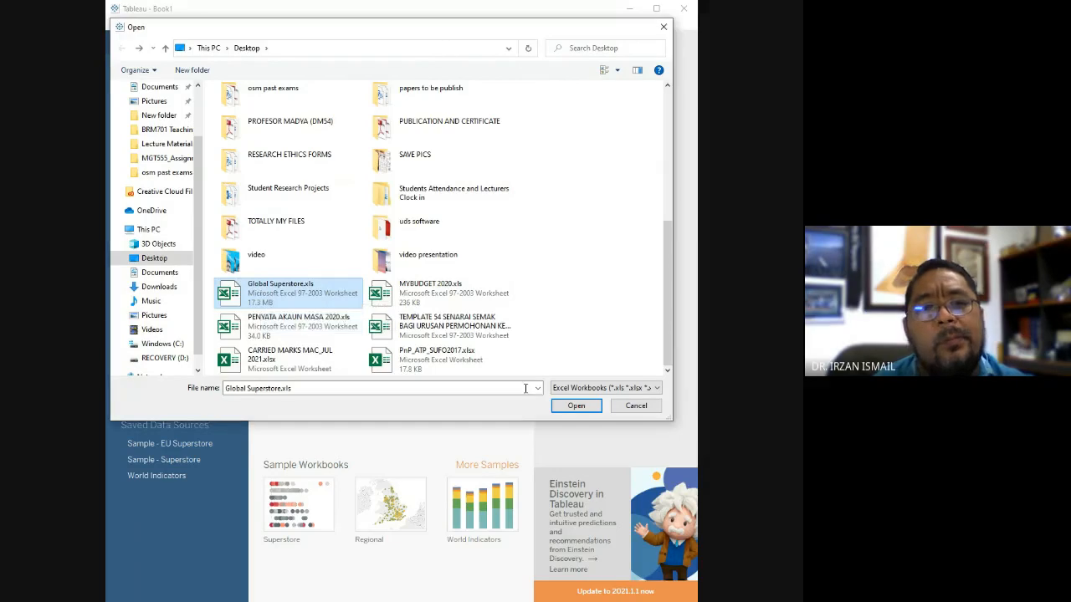
left_click(576, 407)
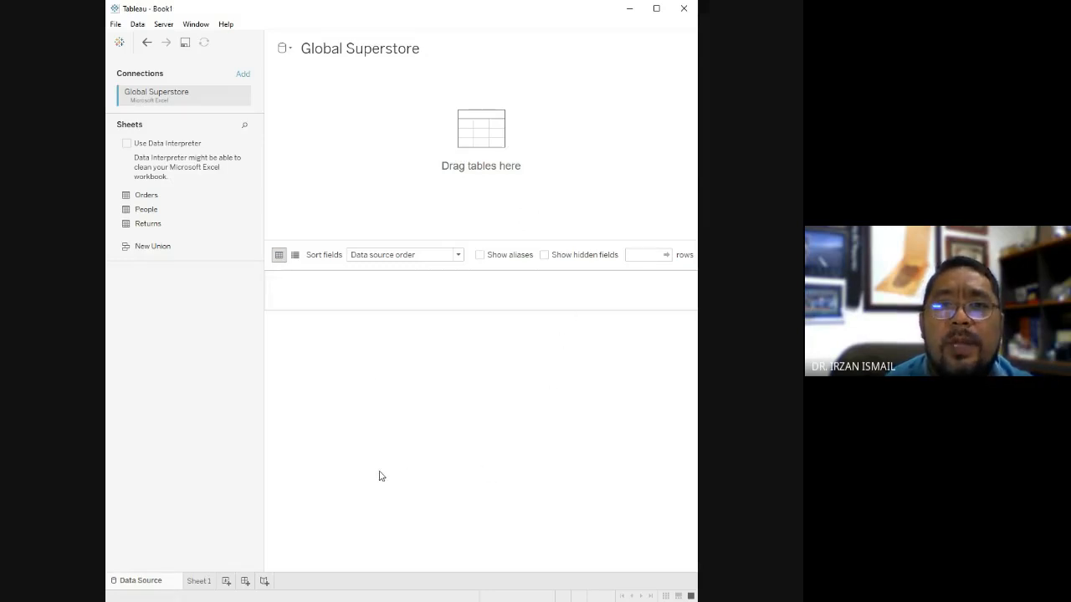
Widen the application window to give the data source page more room.
left_click_drag(696, 140, 665, 140)
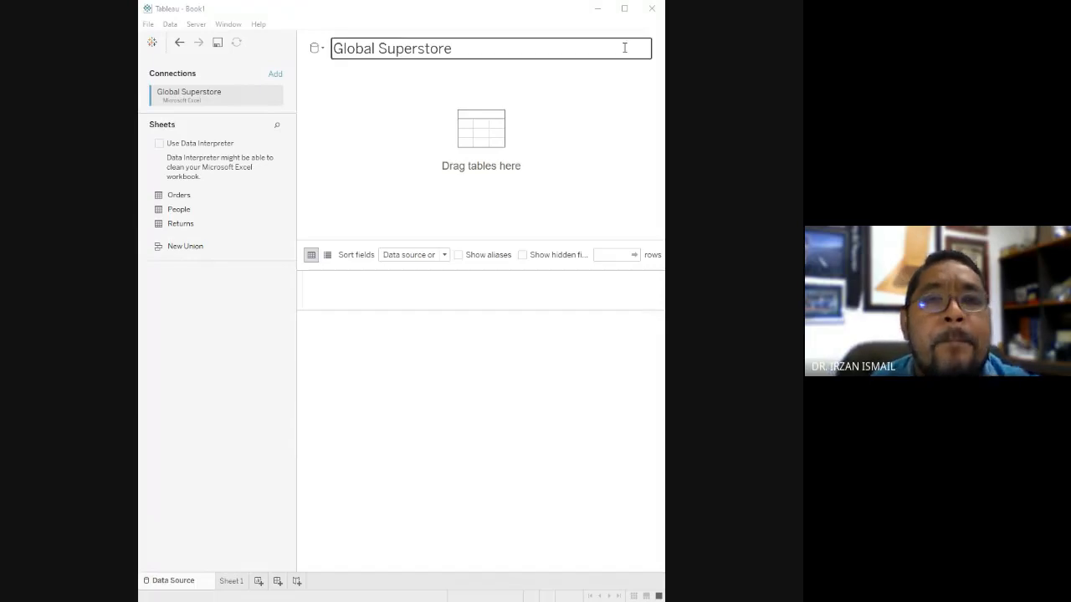
left_click(663, 76)
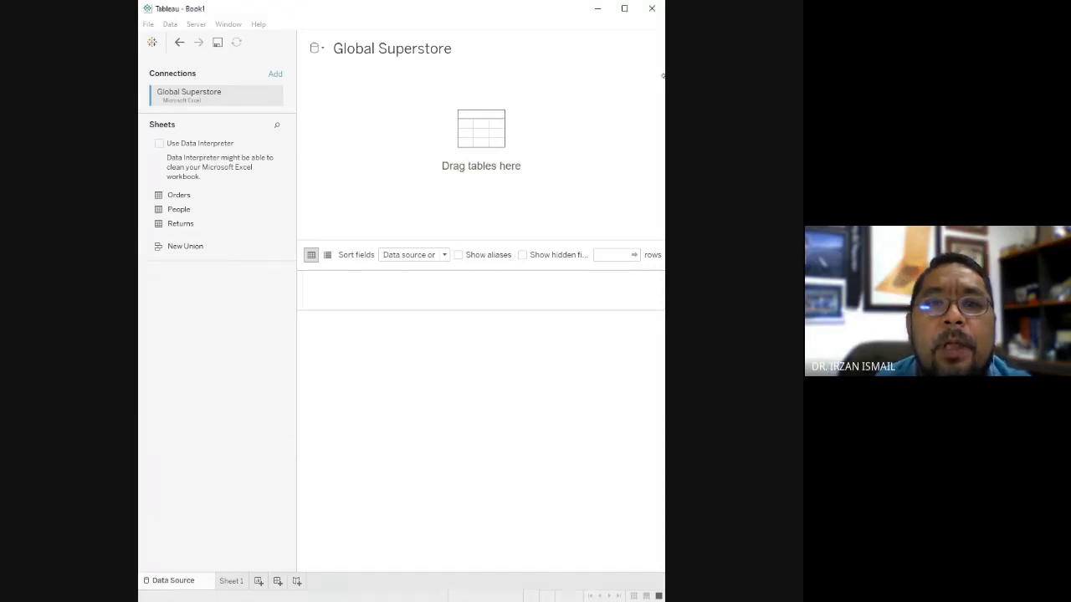
left_click_drag(664, 76, 762, 82)
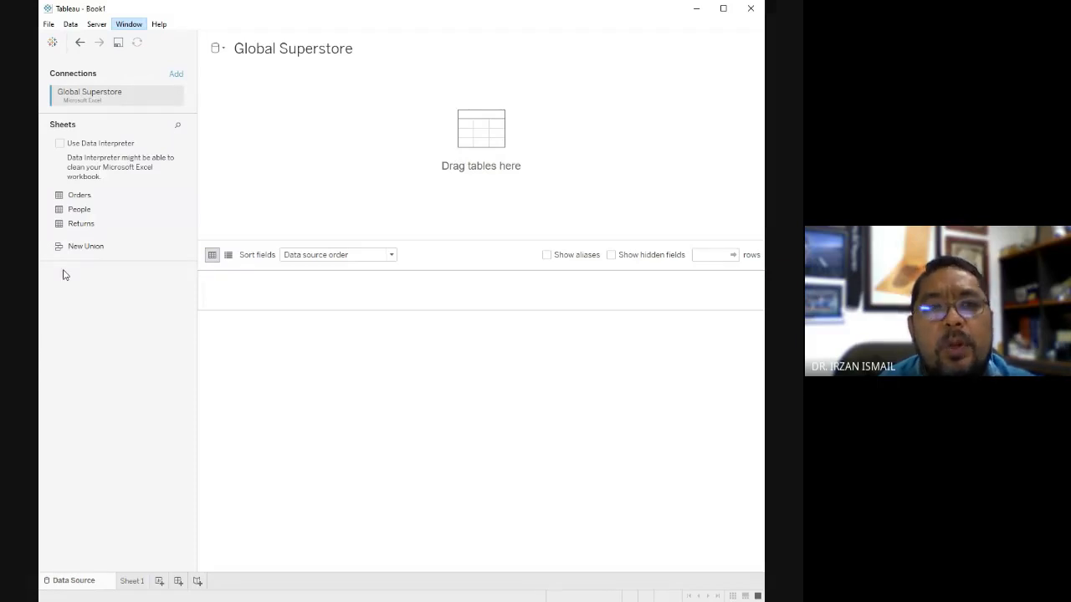
Clean the workbook with Data Interpreter and add the Orders sheet to the data source canvas.
left_click(59, 144)
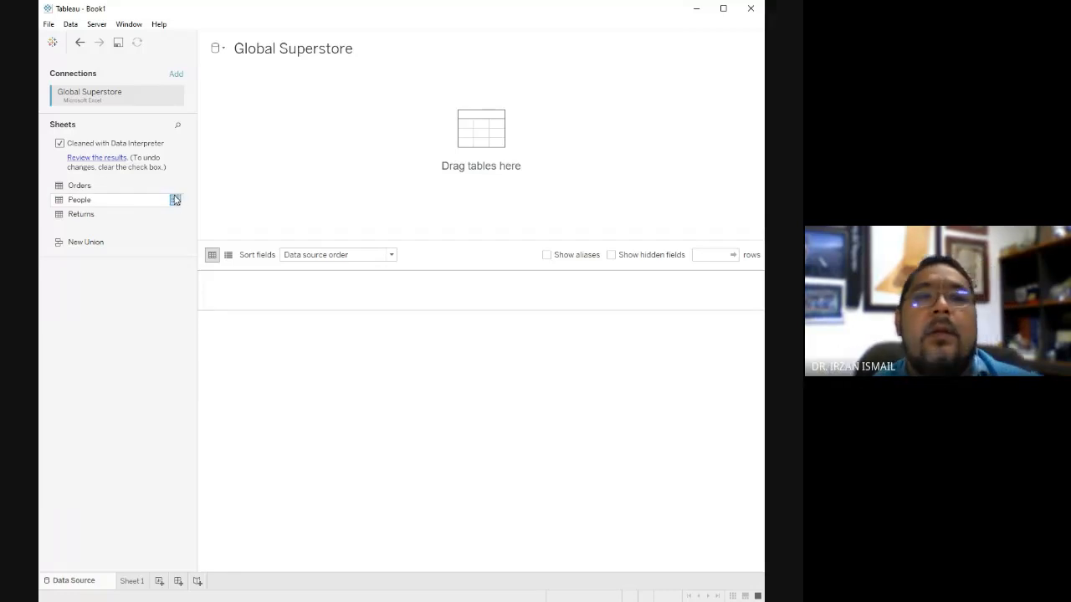
left_click(79, 188)
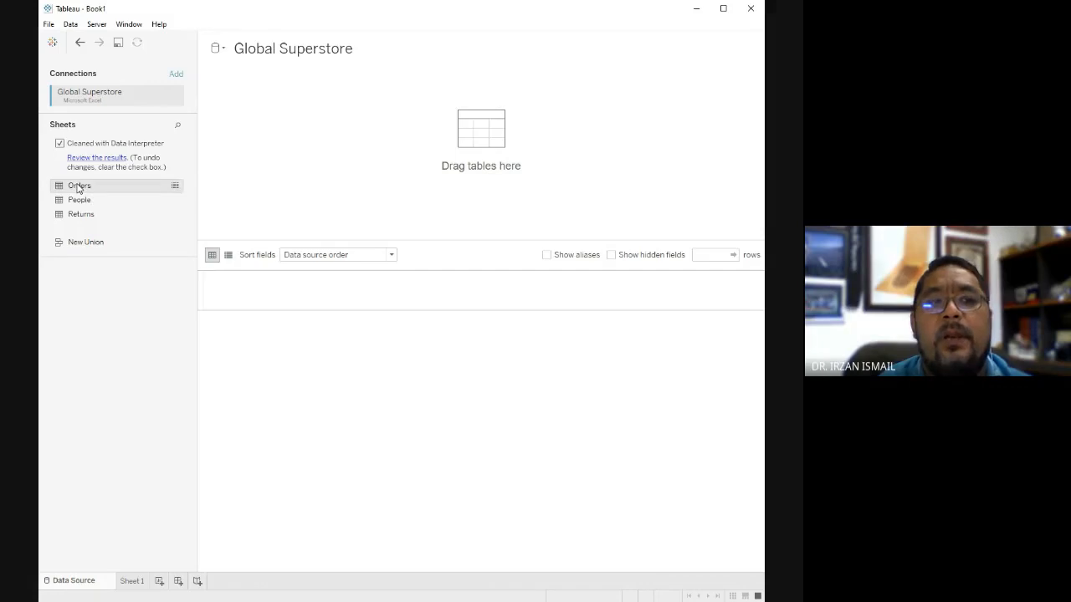
left_click_drag(81, 186, 321, 137)
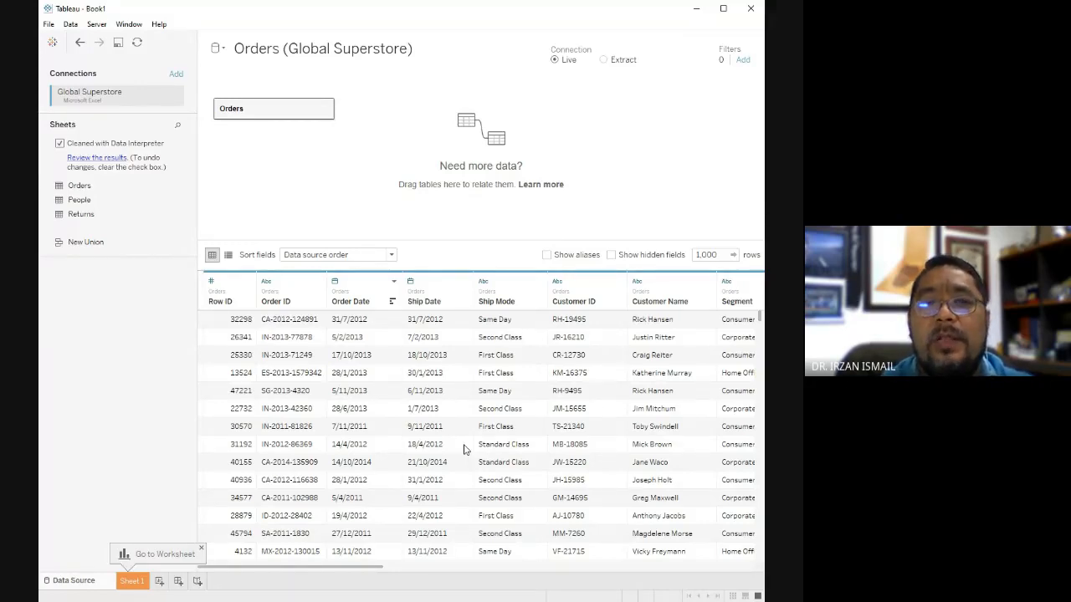
Examine the field names and data types of the Orders table in the metadata list, and return to the data grid.
left_click(227, 256)
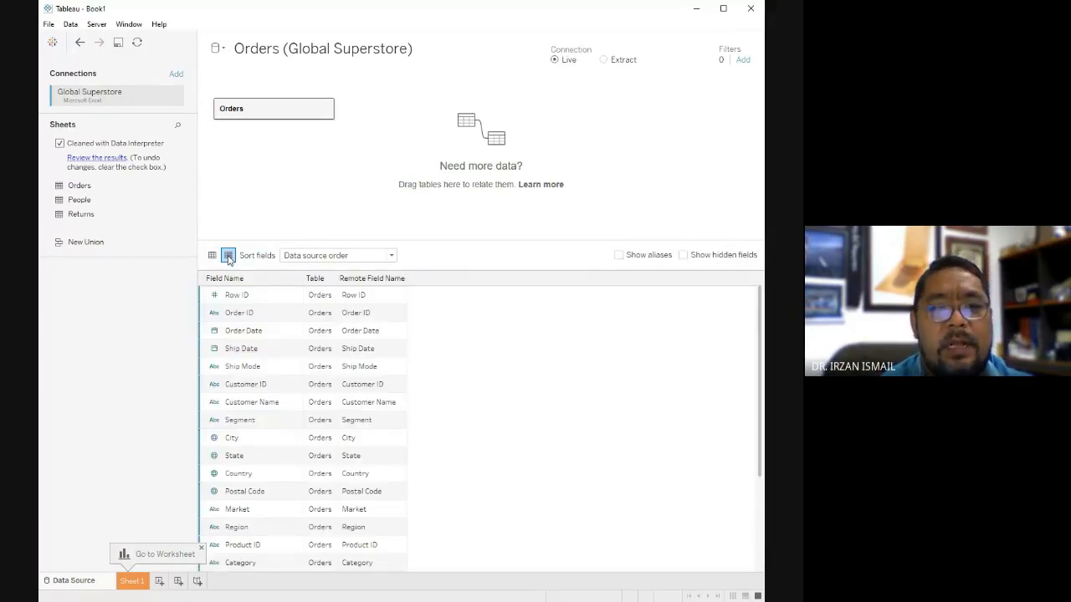
scroll(326, 361, "down", 3)
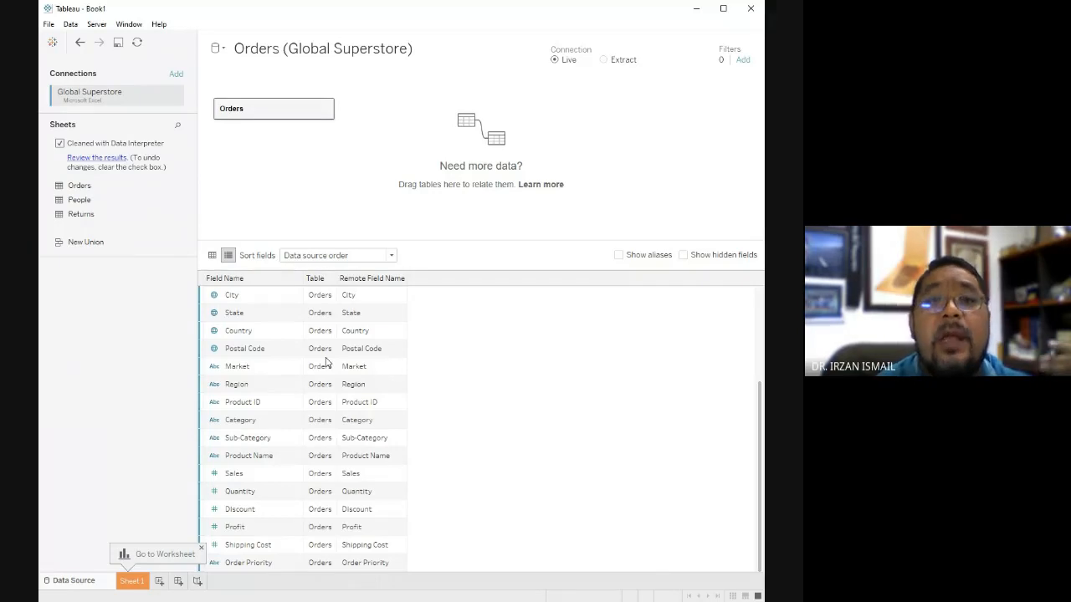
scroll(309, 346, "up", 3)
left_click(211, 257)
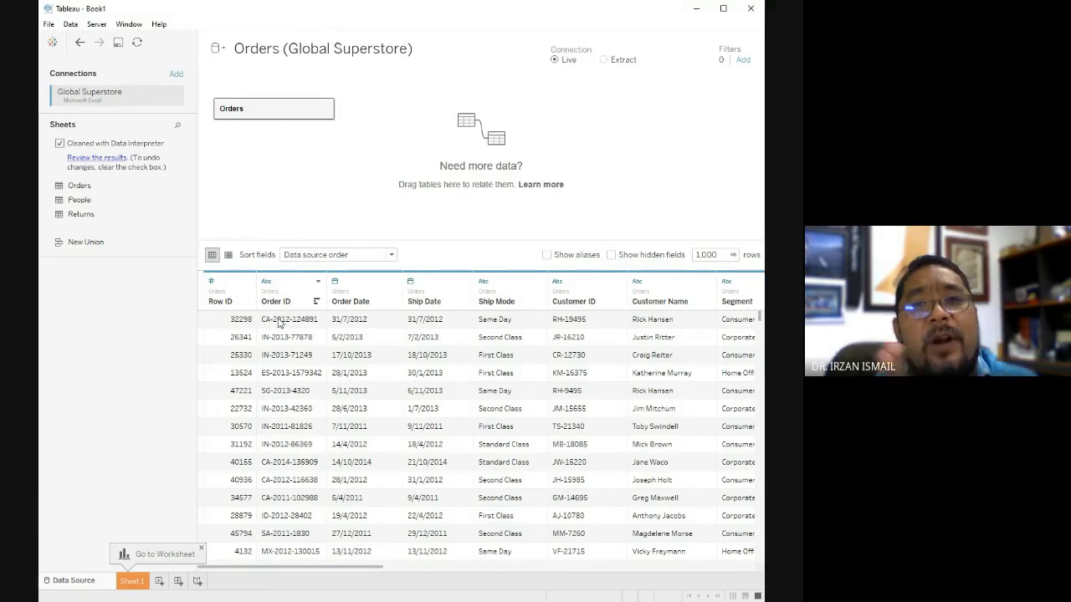
left_click(228, 255)
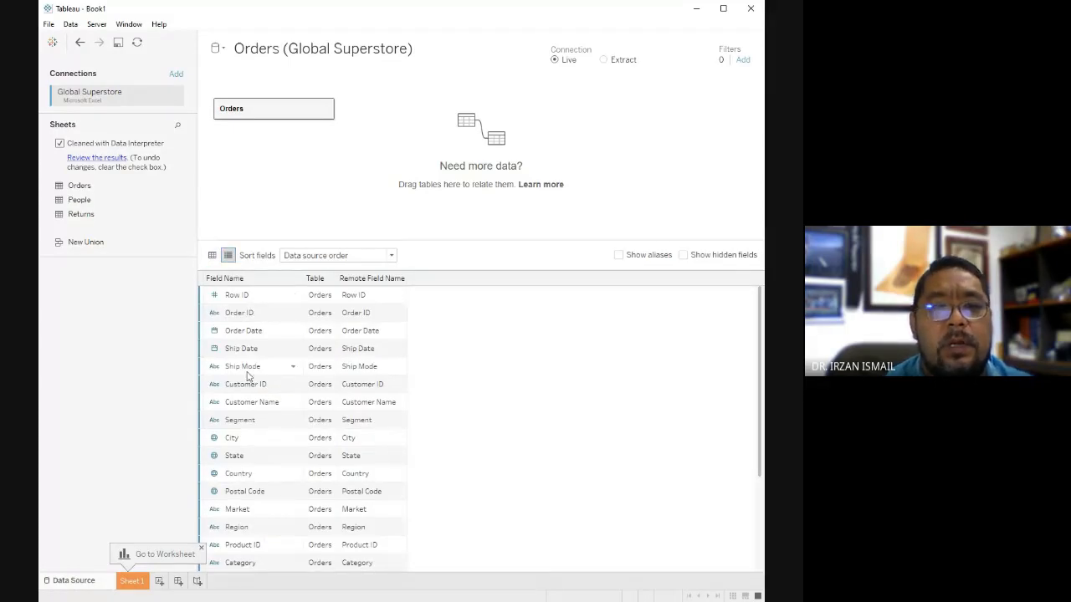
scroll(267, 427, "down", 2)
scroll(268, 416, "down", 1)
scroll(311, 441, "up", 3)
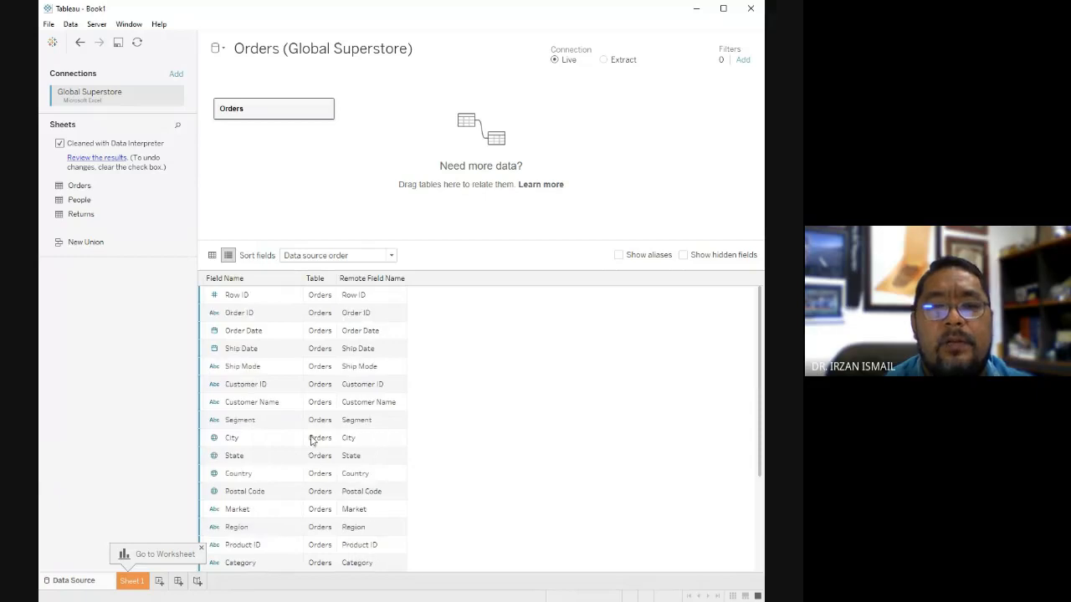
left_click(211, 255)
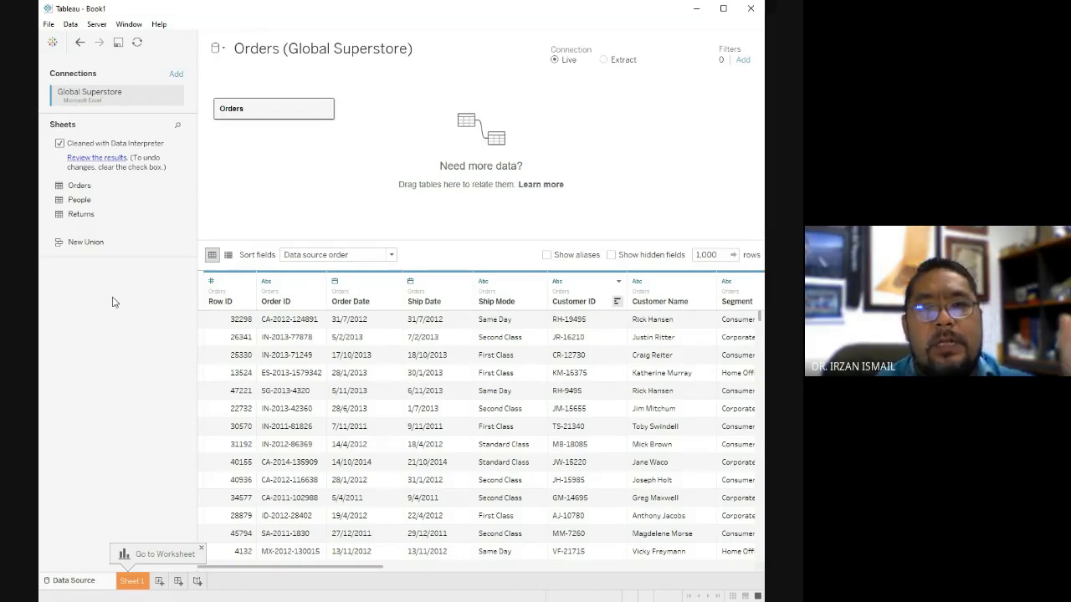
Open worksheet Sheet 1, checking back with the data source page, and widen the window slightly.
left_click(131, 581)
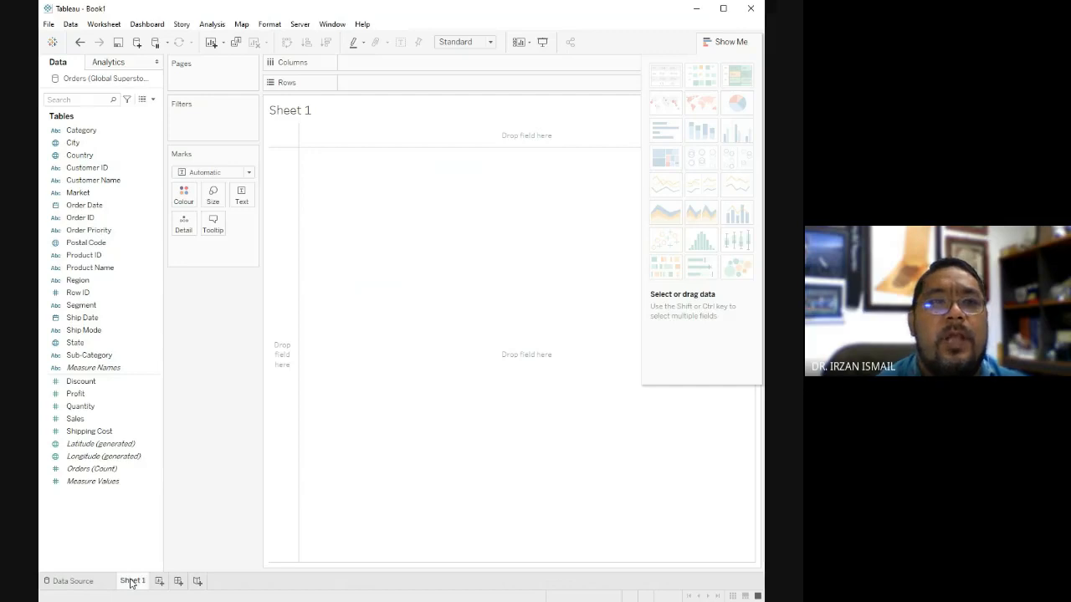
left_click(75, 581)
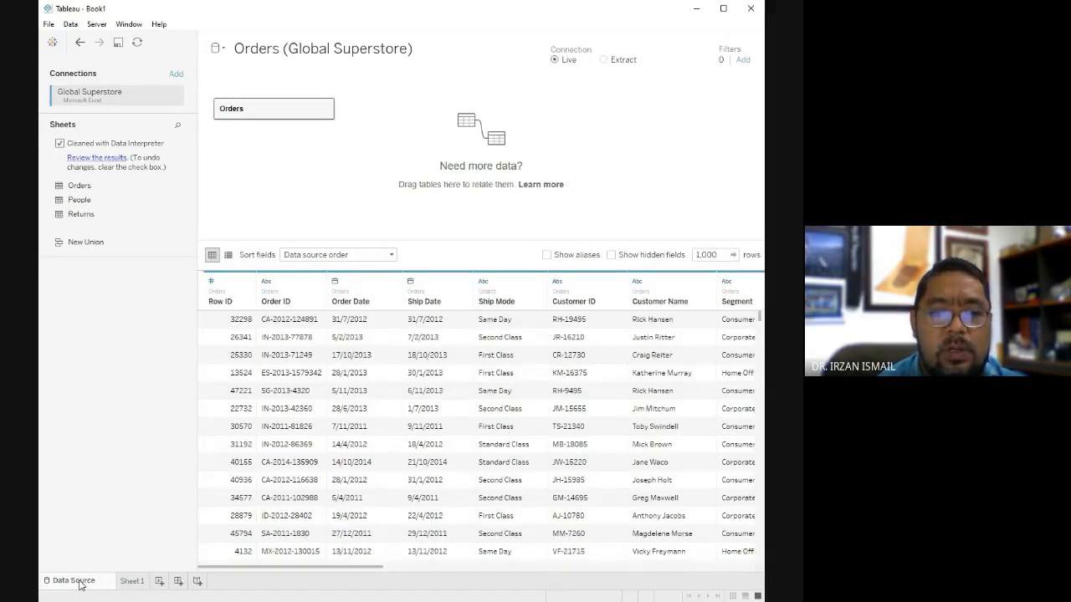
left_click(133, 582)
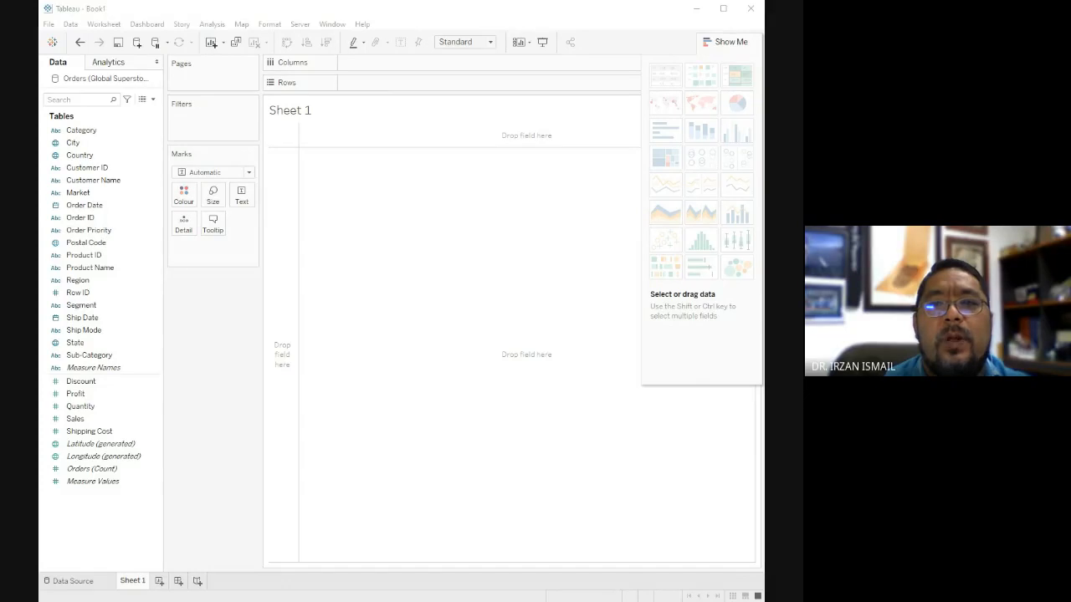
left_click_drag(764, 177, 790, 177)
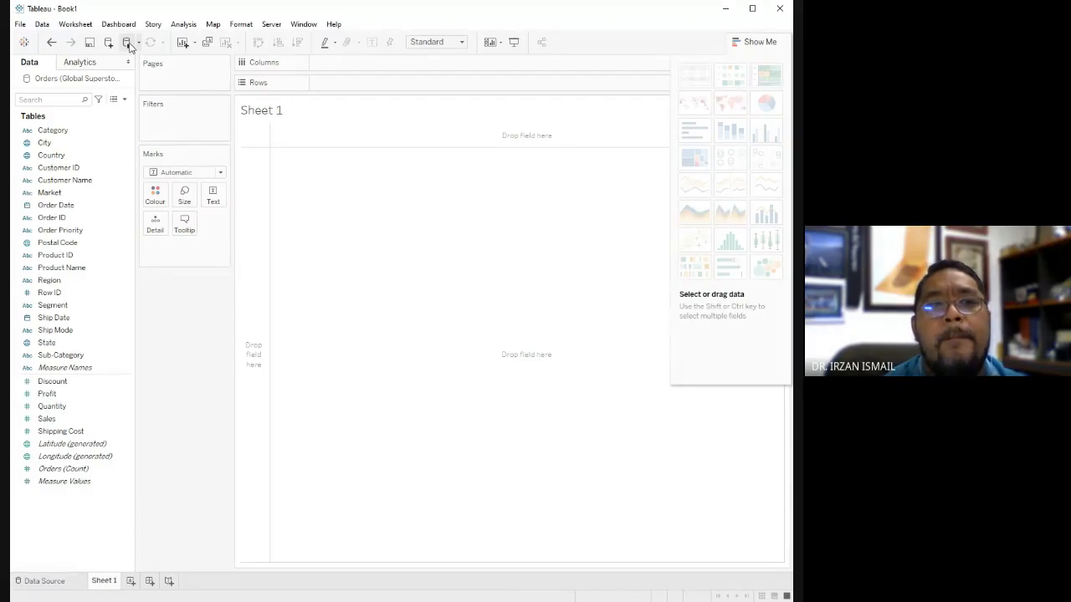
left_click(42, 580)
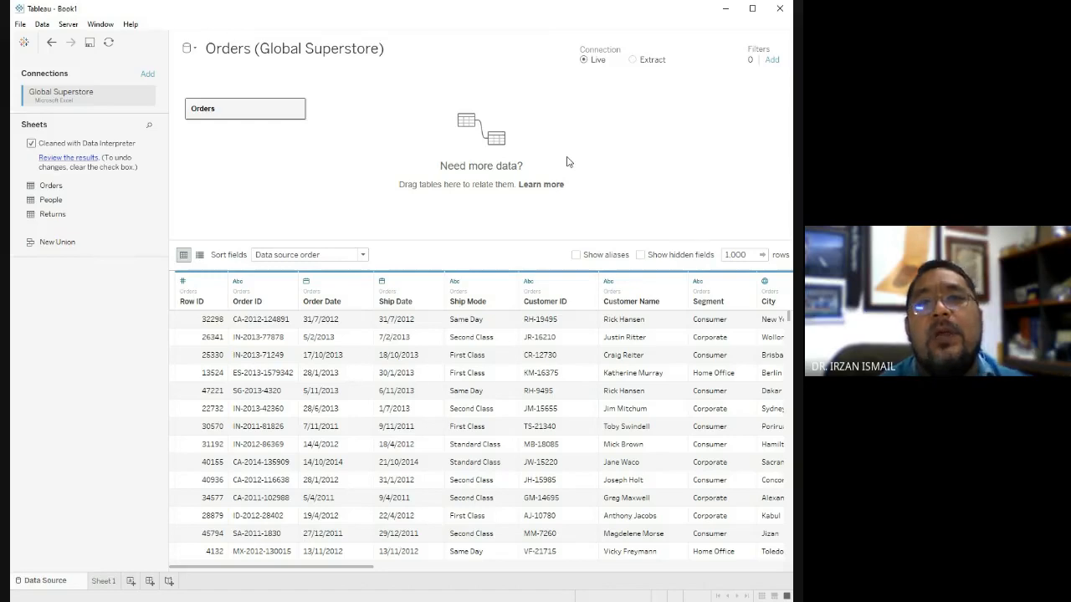
left_click(114, 588)
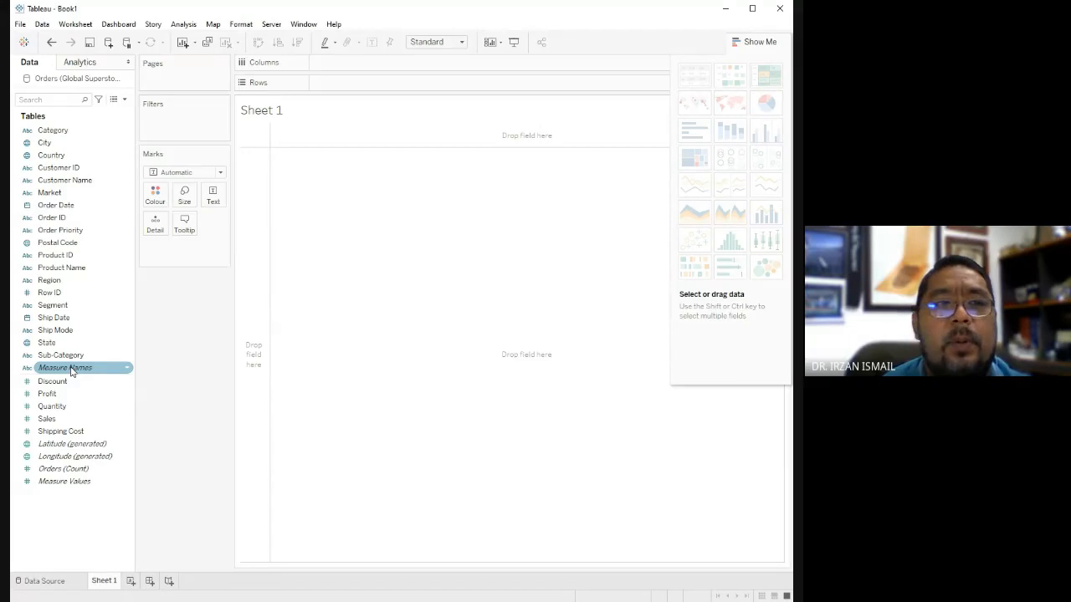
Review the available analytics options, return to the data fields, and look over the Category and Product ID fields.
left_click(77, 65)
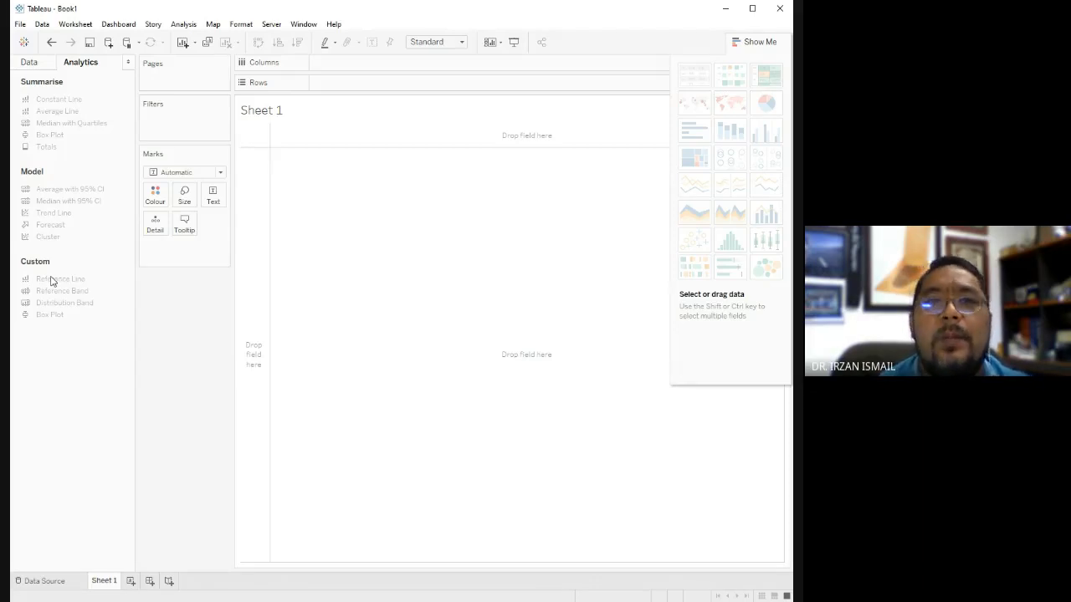
left_click(31, 63)
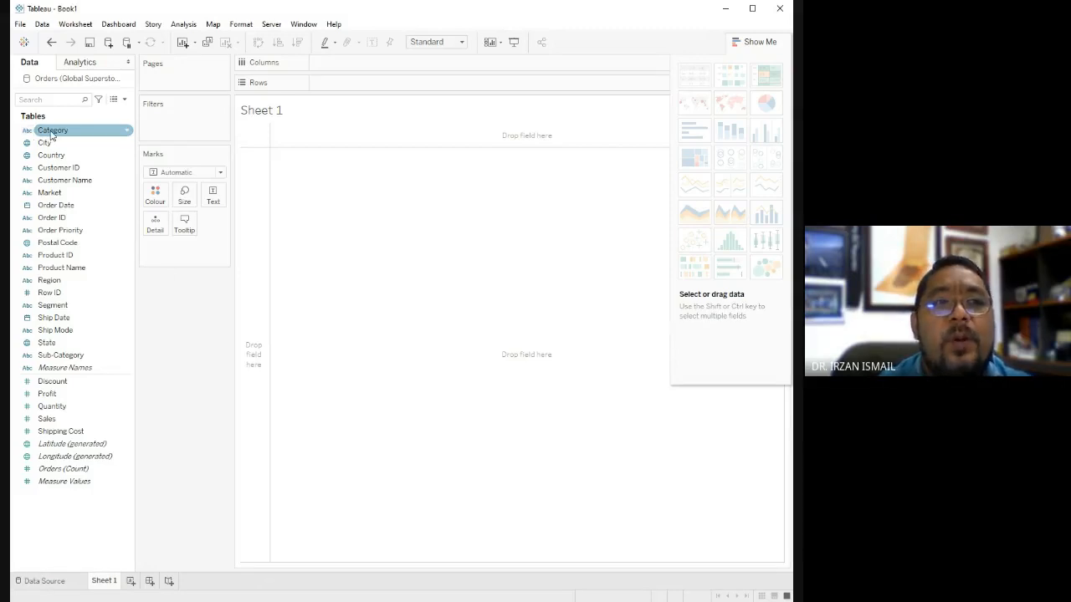
left_click(127, 133)
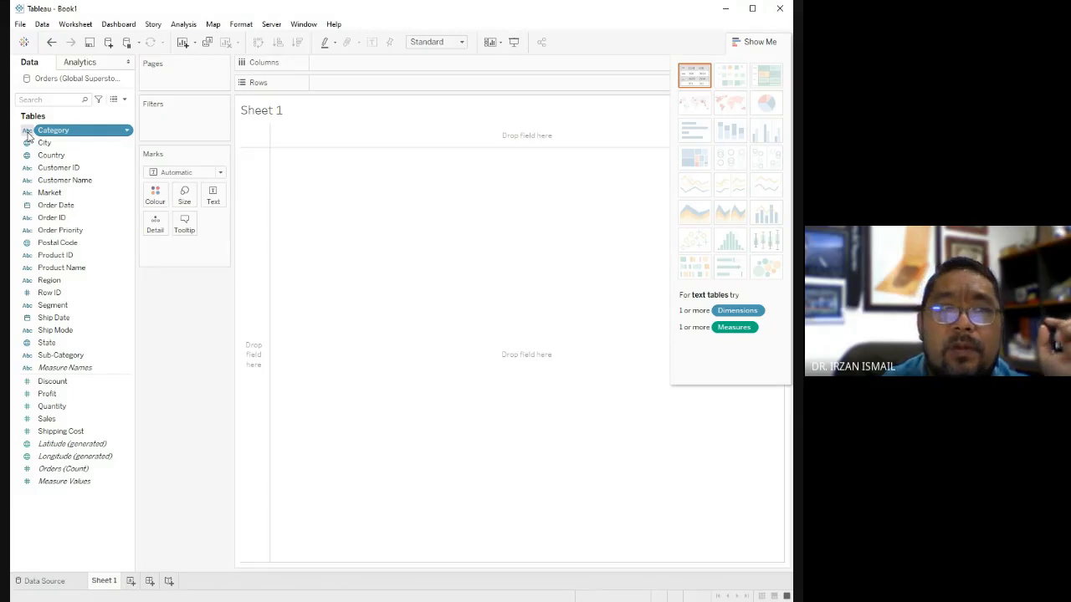
left_click(32, 142, "ctrl")
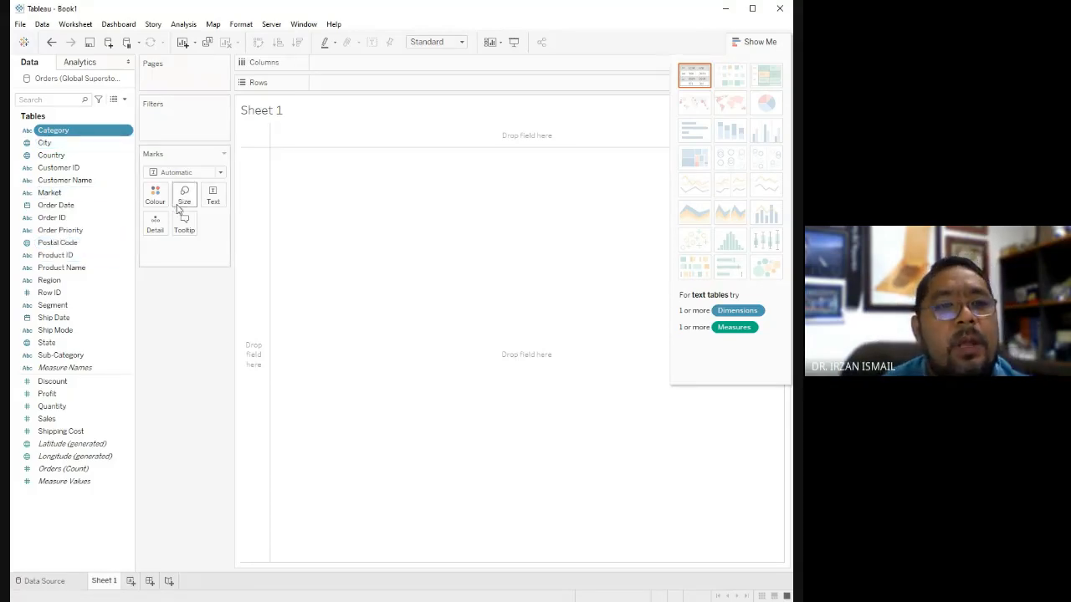
left_click(55, 133)
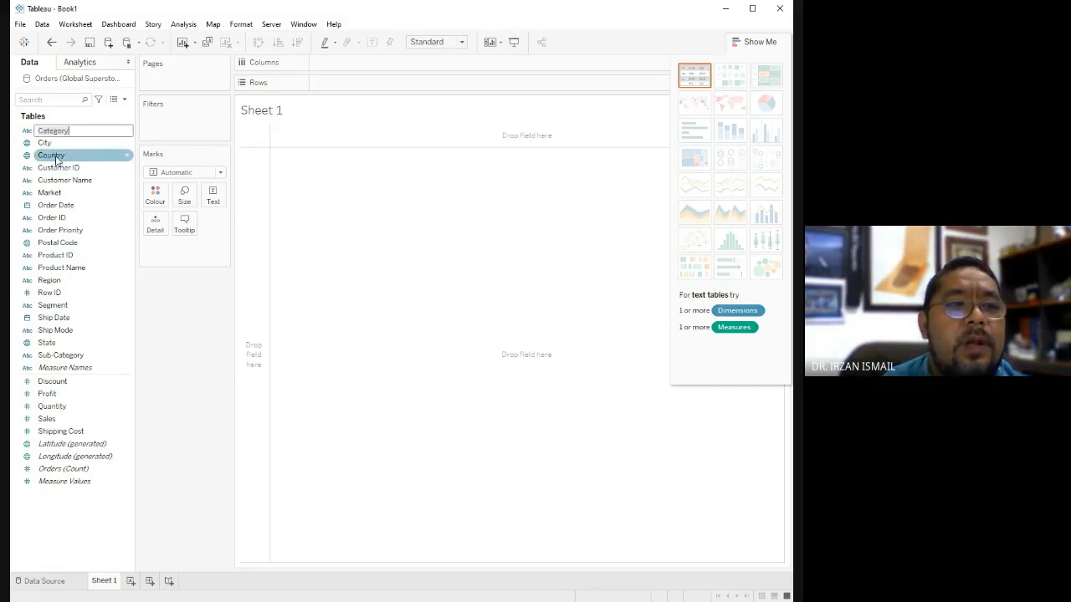
left_click(55, 255)
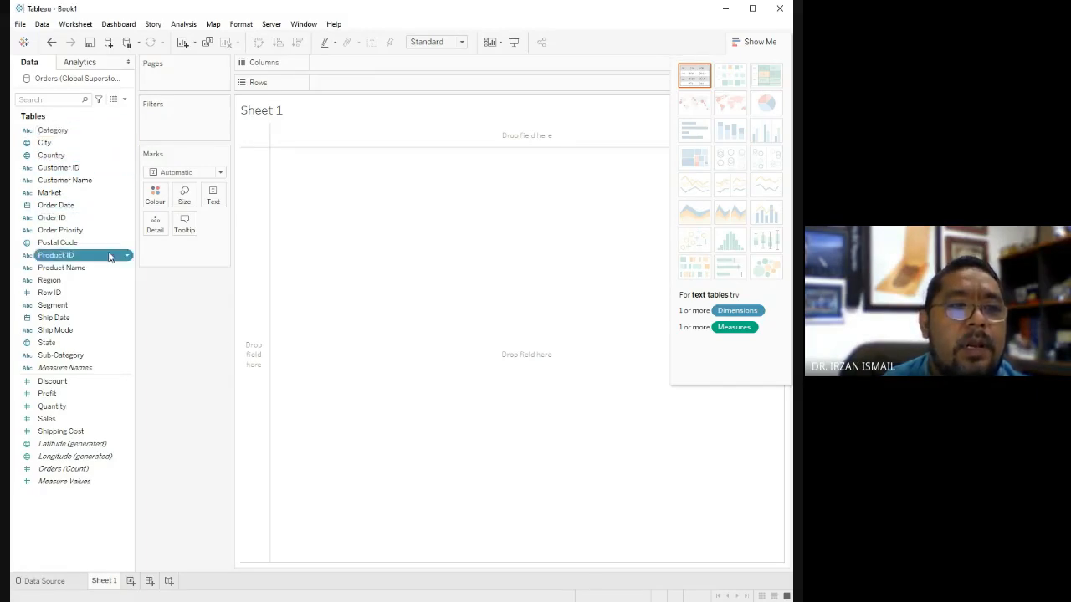
Place the Country field on the empty Sheet 1 view to plot the countries on a map, and undo it.
left_click(52, 159)
left_click_drag(52, 159, 327, 188)
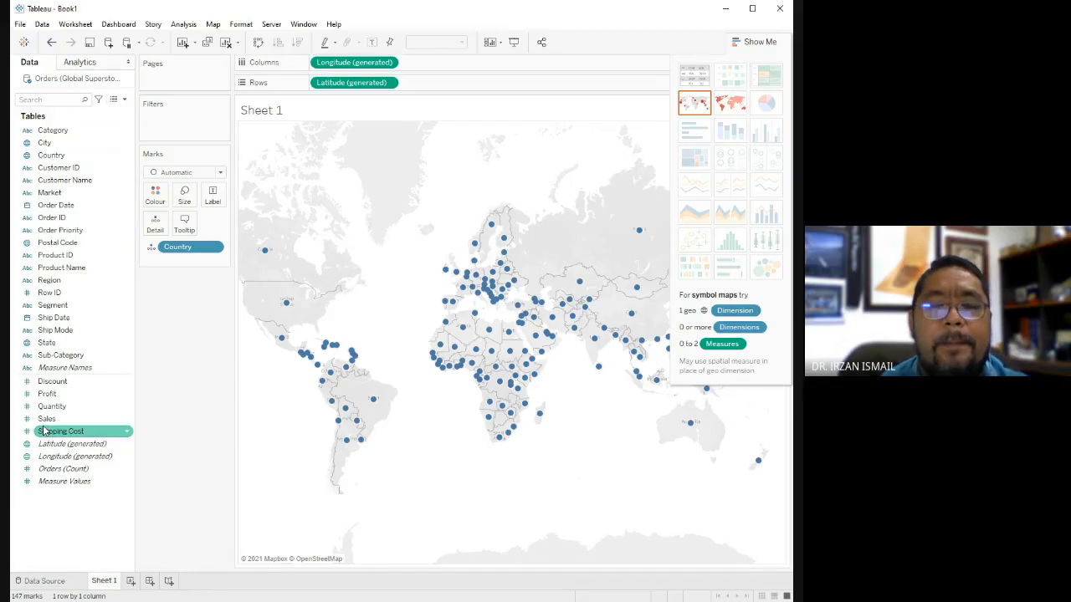
left_click(52, 43)
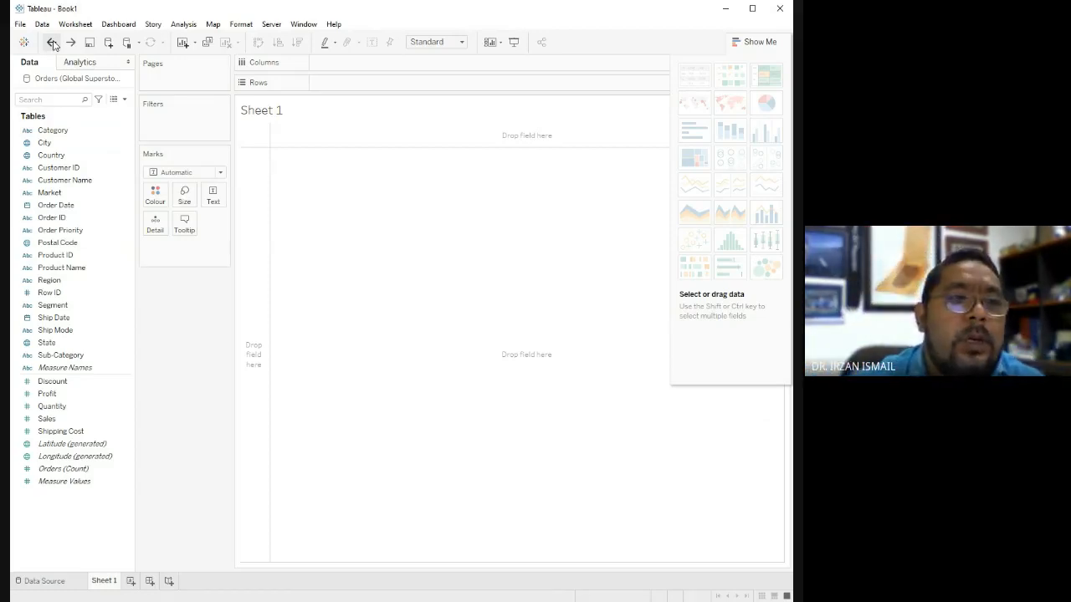
Place the Country field on Rows to list the countries as a text table, and undo it.
left_click(52, 157)
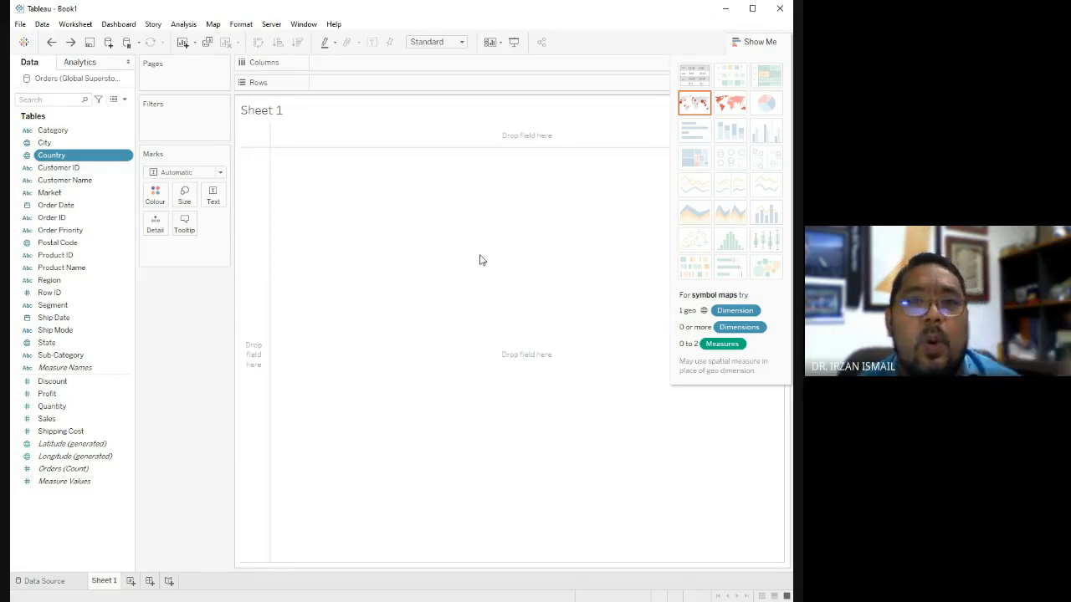
left_click_drag(49, 157, 331, 84)
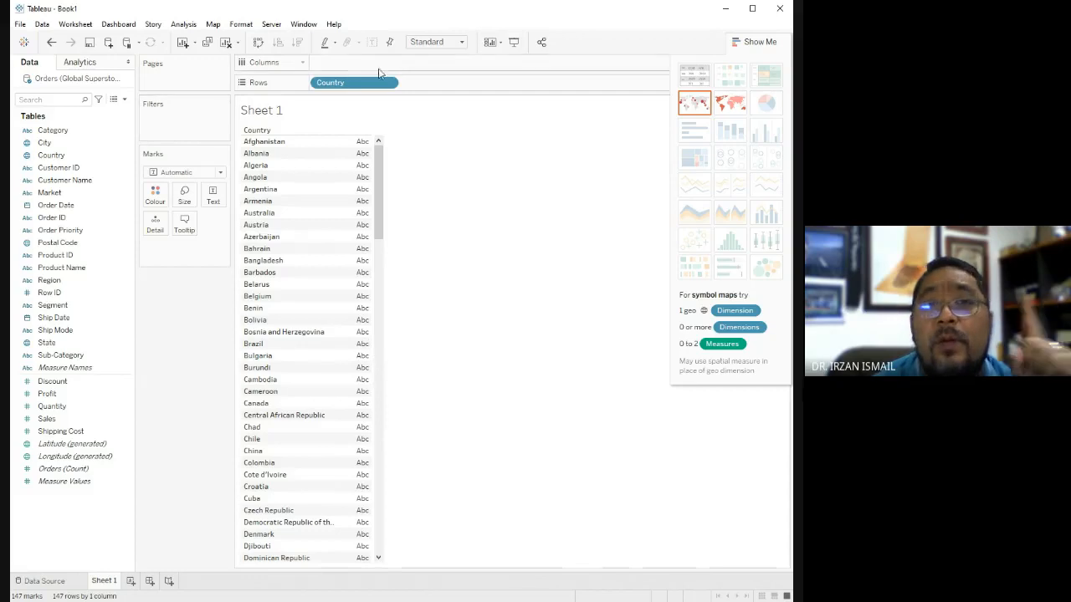
left_click(51, 42)
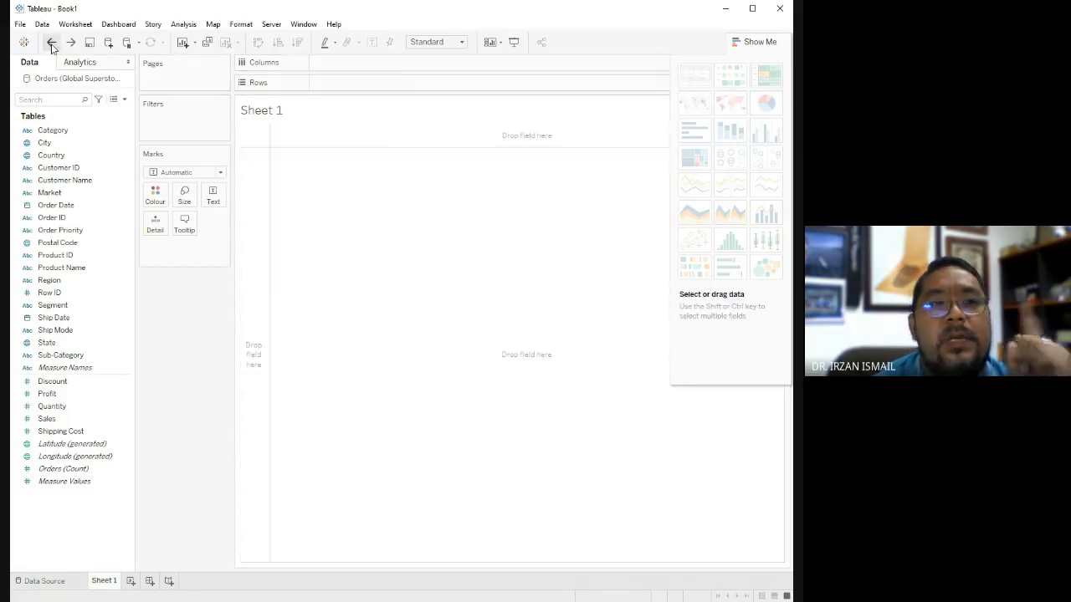
Try the Country field as a map on Sheet 1, cancel closing the workbook, and undo the map.
left_click(48, 156)
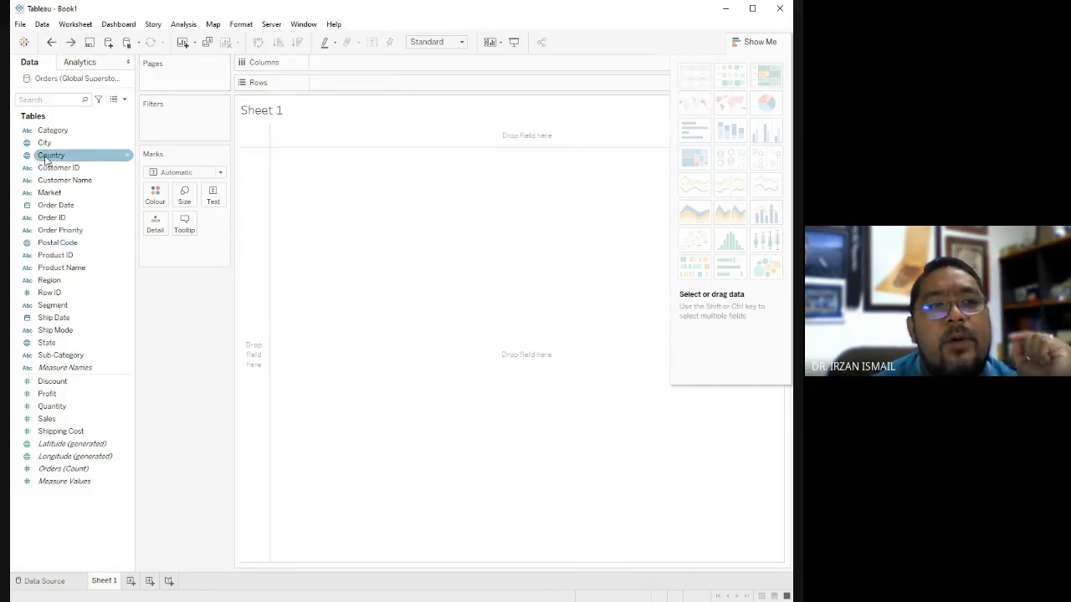
left_click_drag(48, 161, 461, 302)
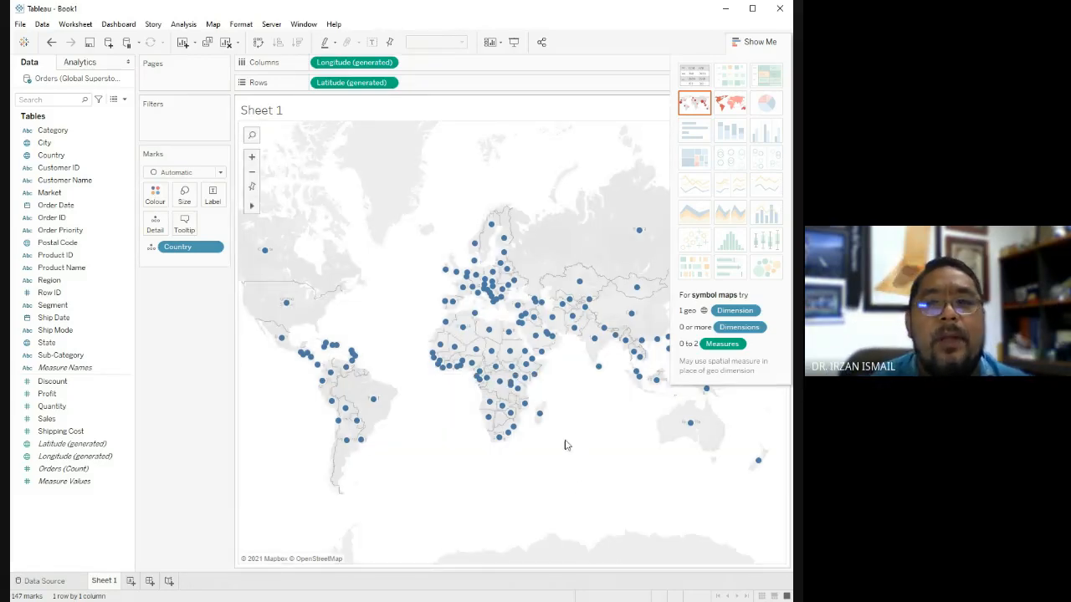
left_click(779, 9)
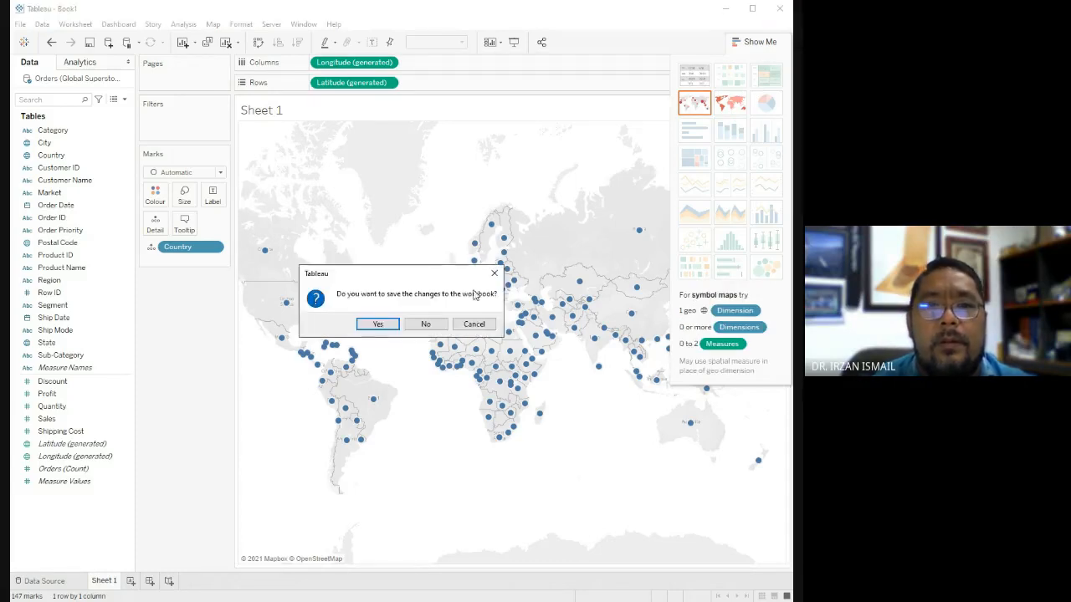
left_click(473, 324)
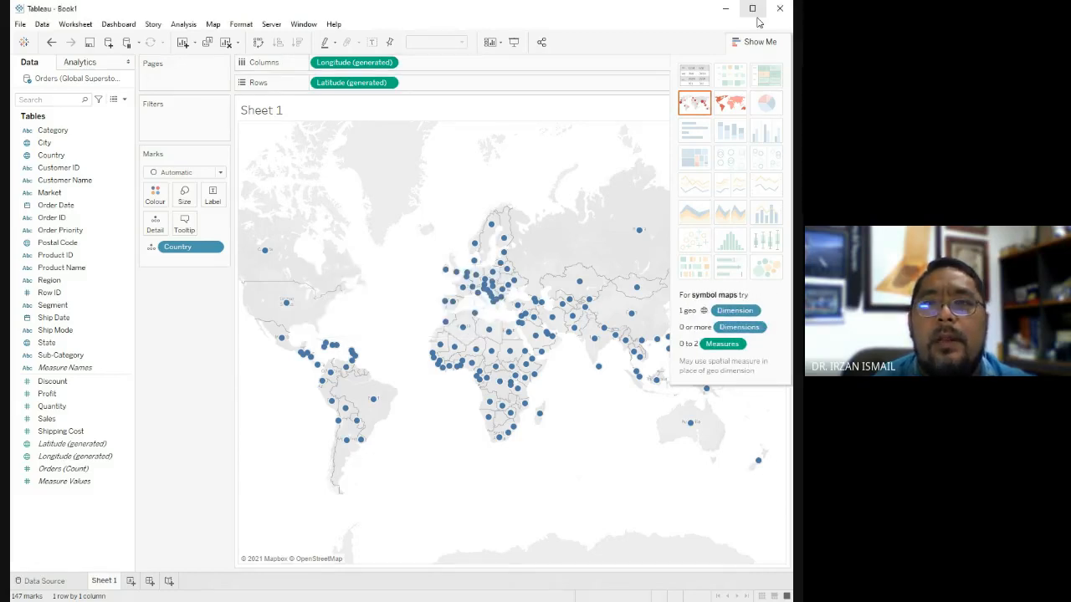
left_click(51, 44)
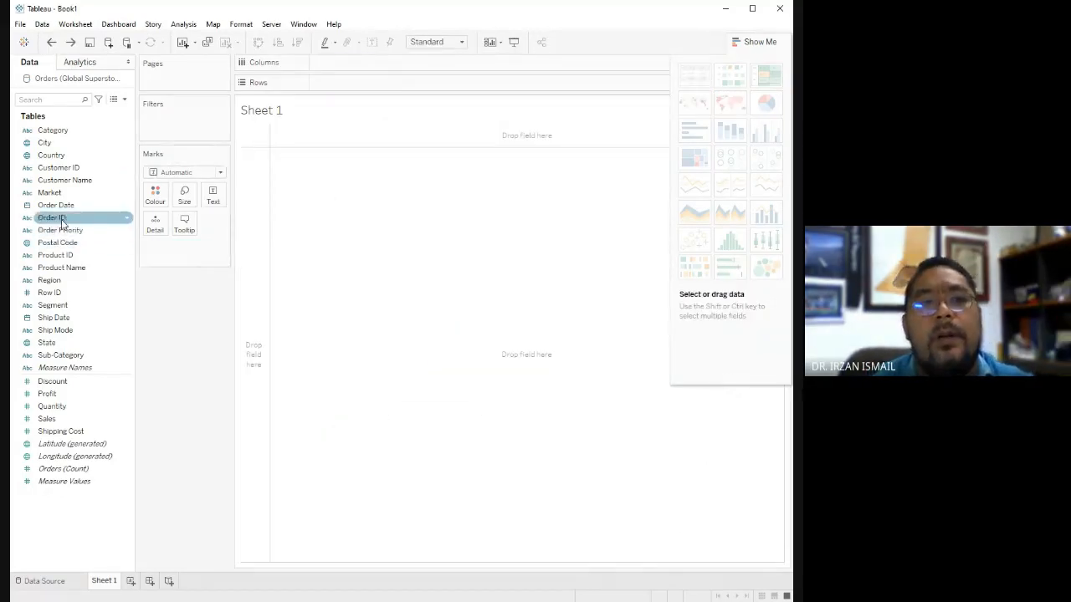
Build a text table on Sheet 1 with Country on Rows and the sum of Sales as its values.
left_click_drag(51, 157, 331, 83)
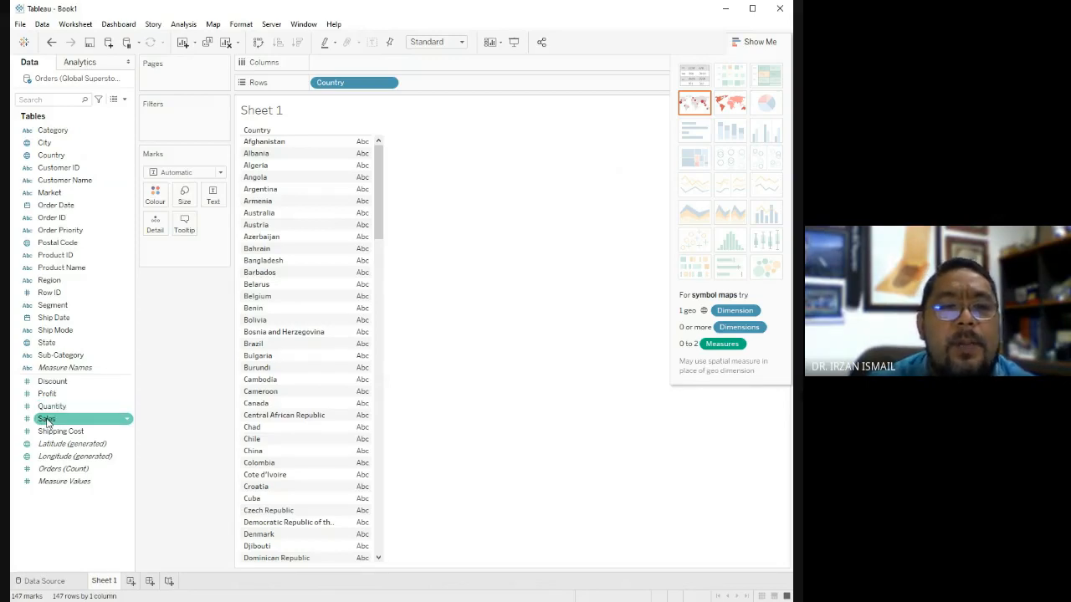
mouse_move(47, 422)
left_mouse_down()
mouse_move(148, 401)
mouse_move(299, 205)
mouse_move(366, 167)
mouse_move(362, 148)
left_mouse_up()
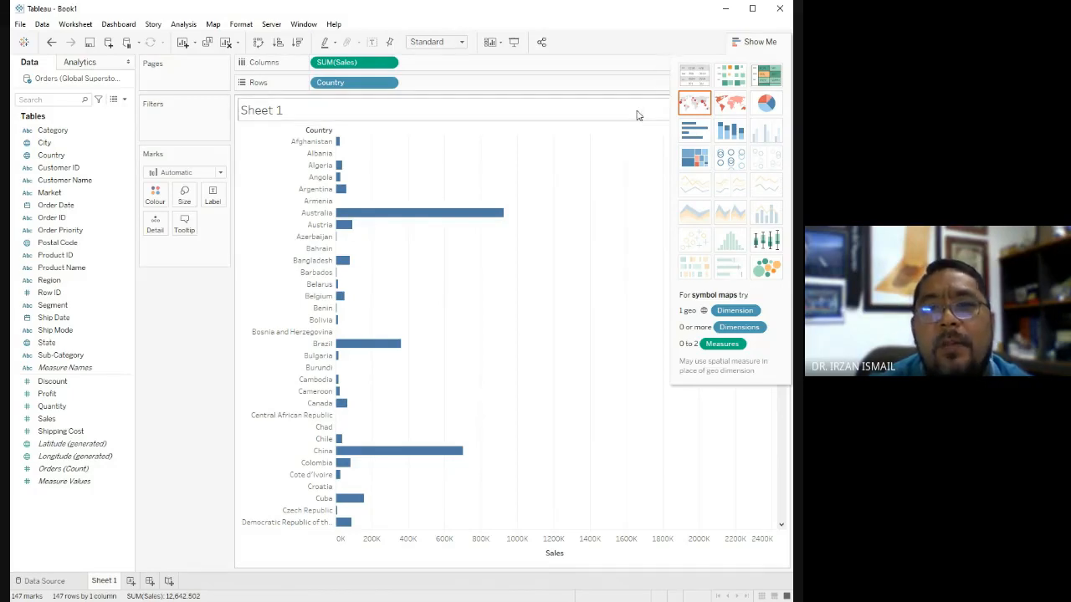
left_click(699, 79)
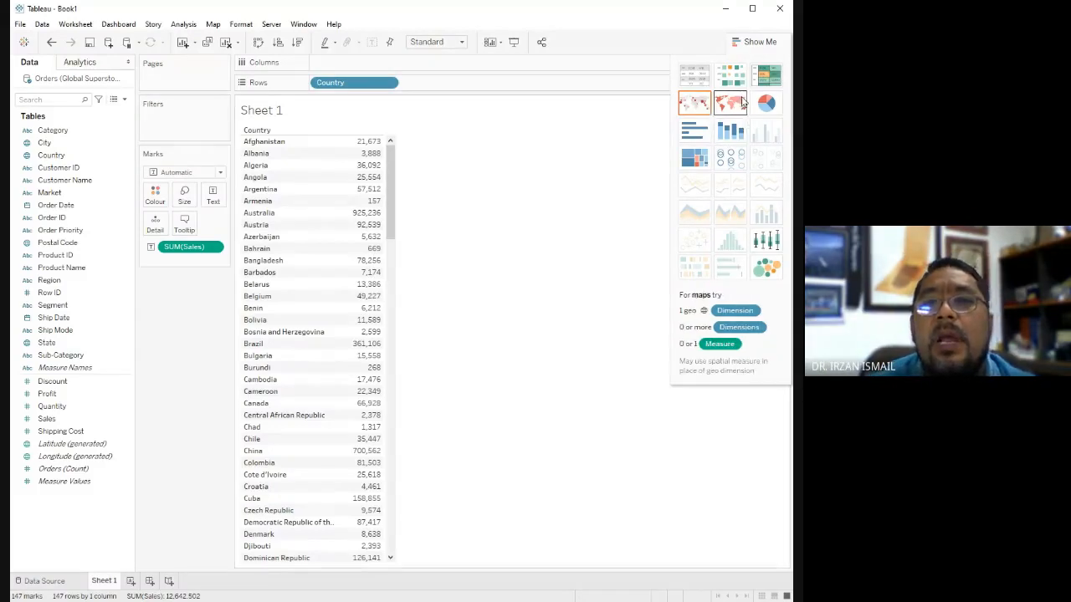
Show the sales by country as a symbol map, pie chart, text table, highlight table and packed bubbles in turn.
left_click(691, 105)
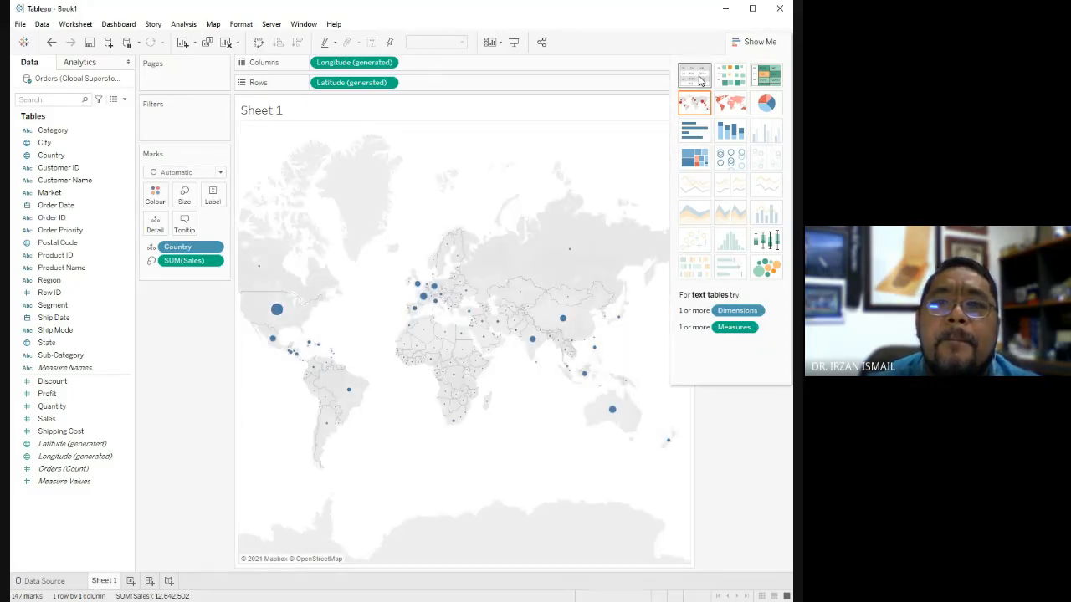
left_click(775, 114)
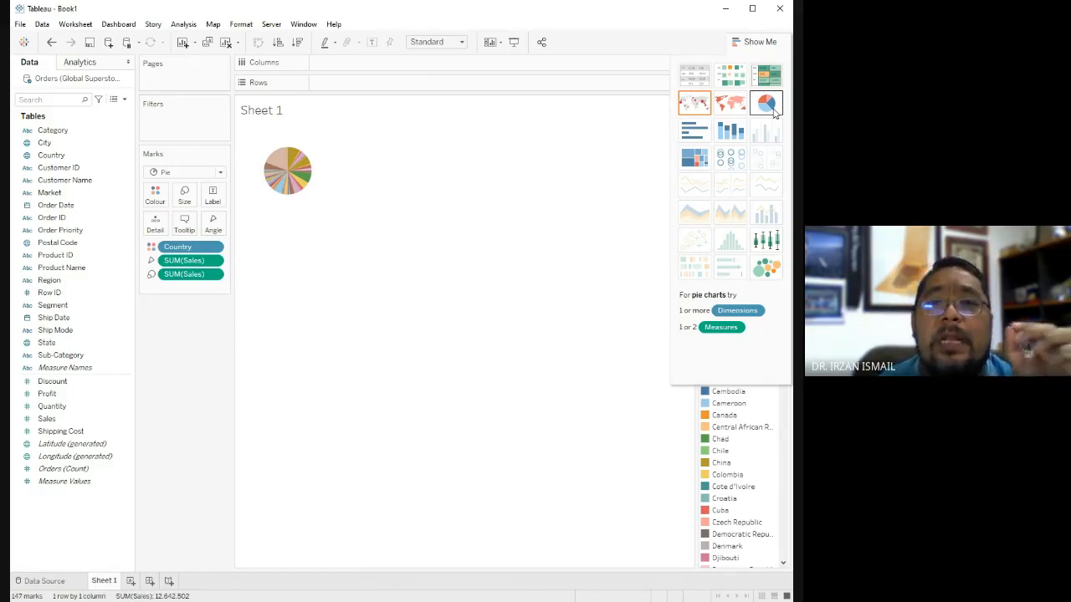
left_click(693, 78)
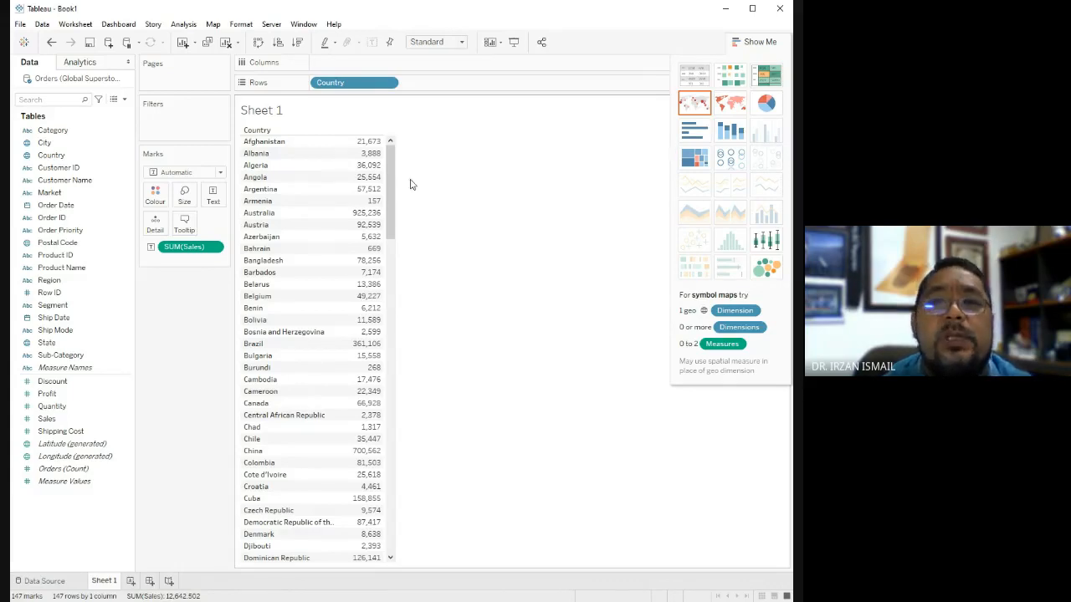
left_click(766, 78)
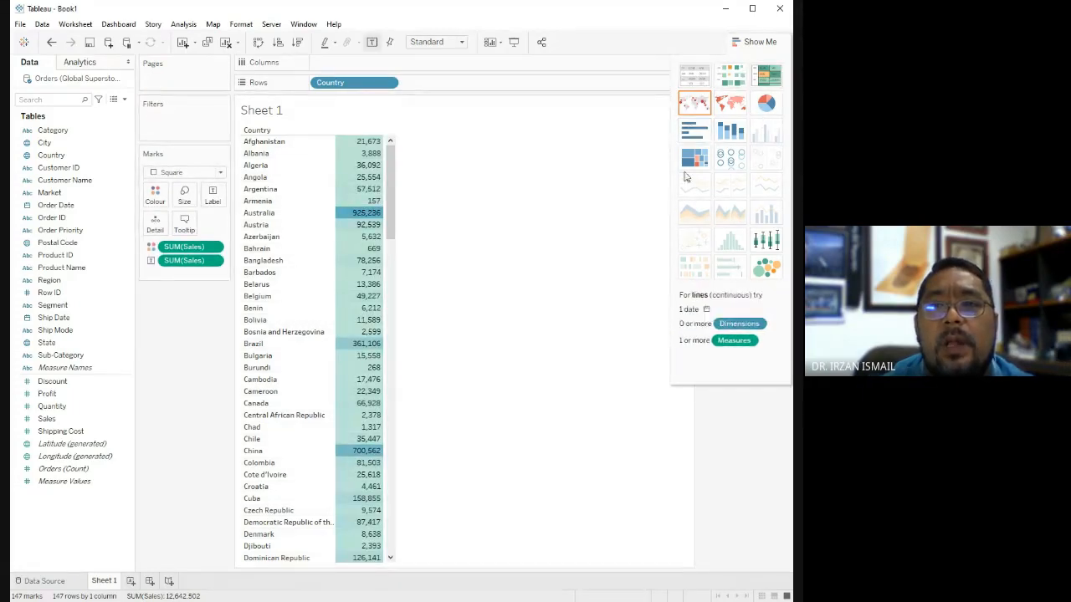
left_click(774, 278)
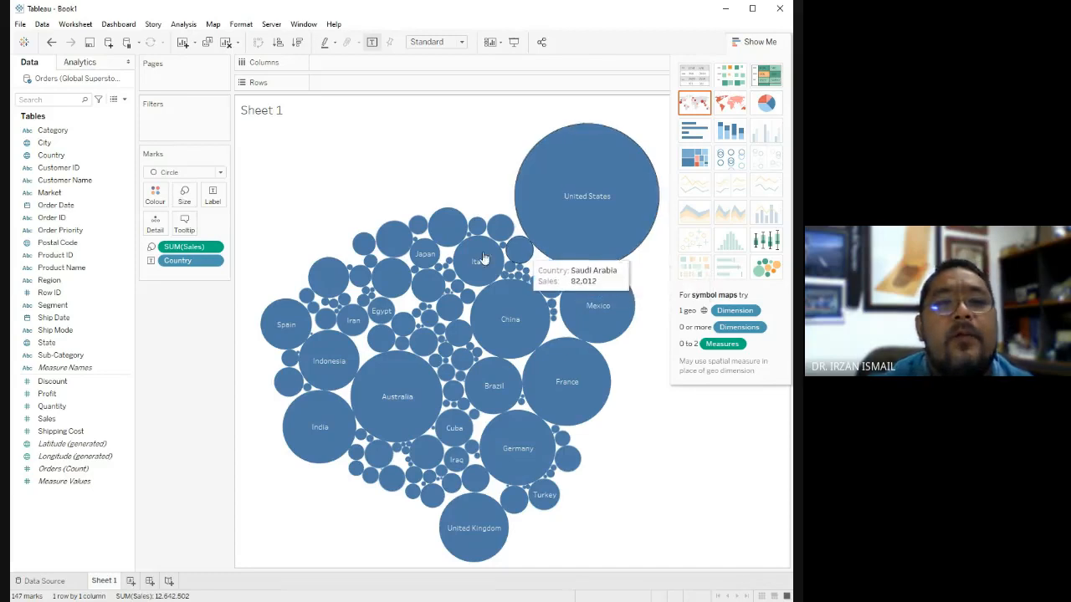
Recolour the packed bubbles green, and with the United States bubble selected change the colour to light red.
left_click(161, 198)
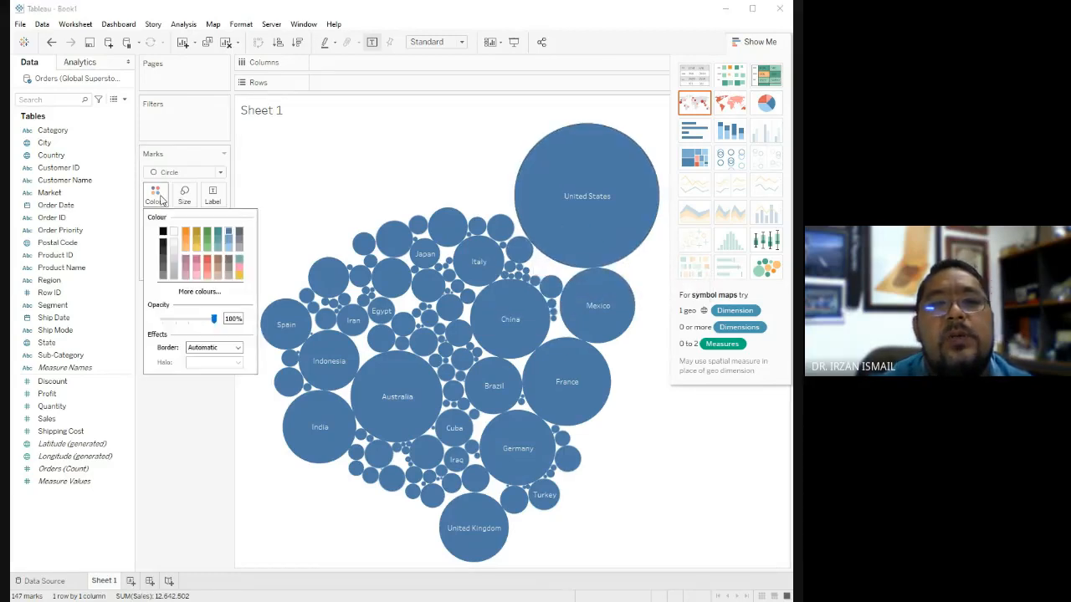
left_click(212, 242)
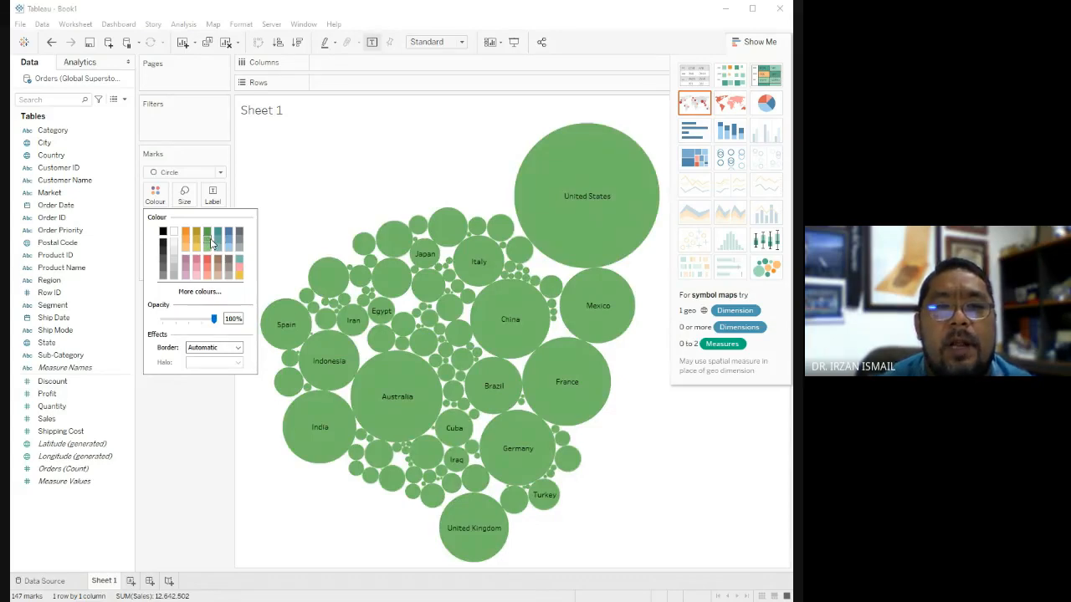
left_click(562, 226)
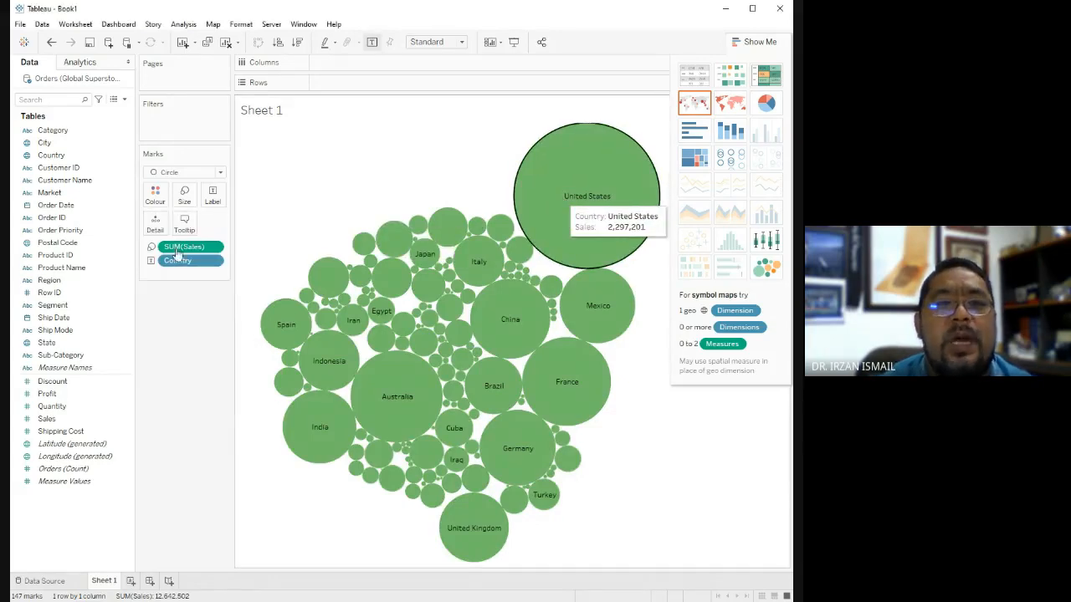
left_click(157, 194)
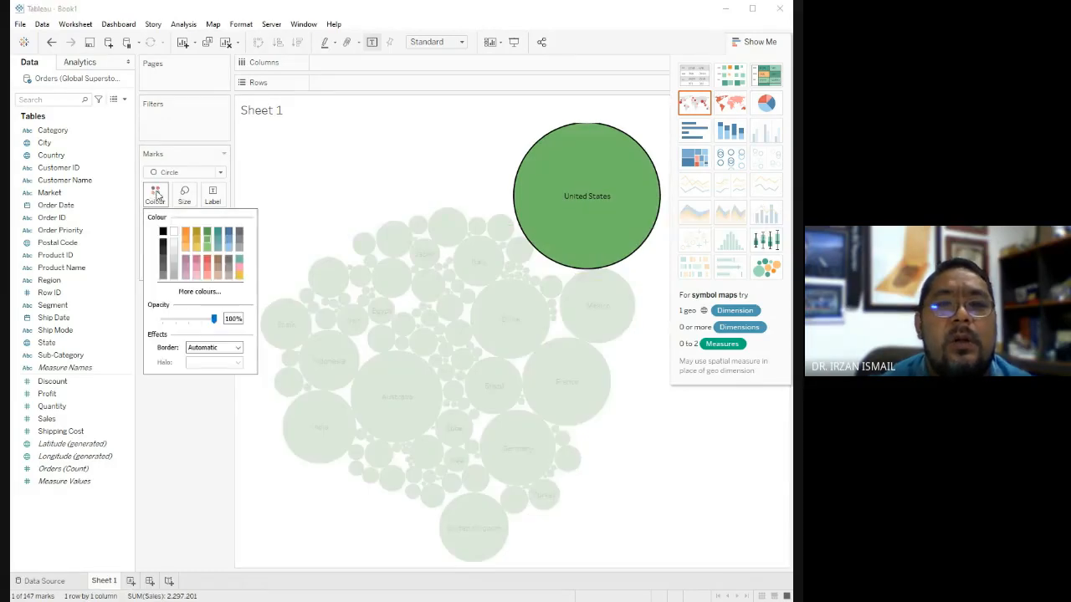
left_click(209, 271)
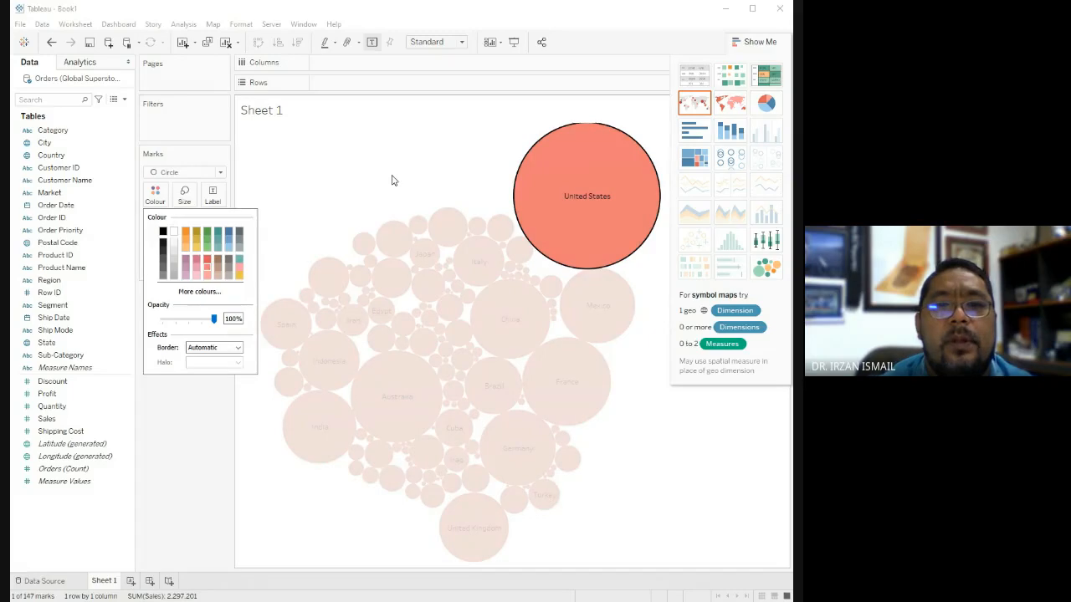
left_click(391, 181)
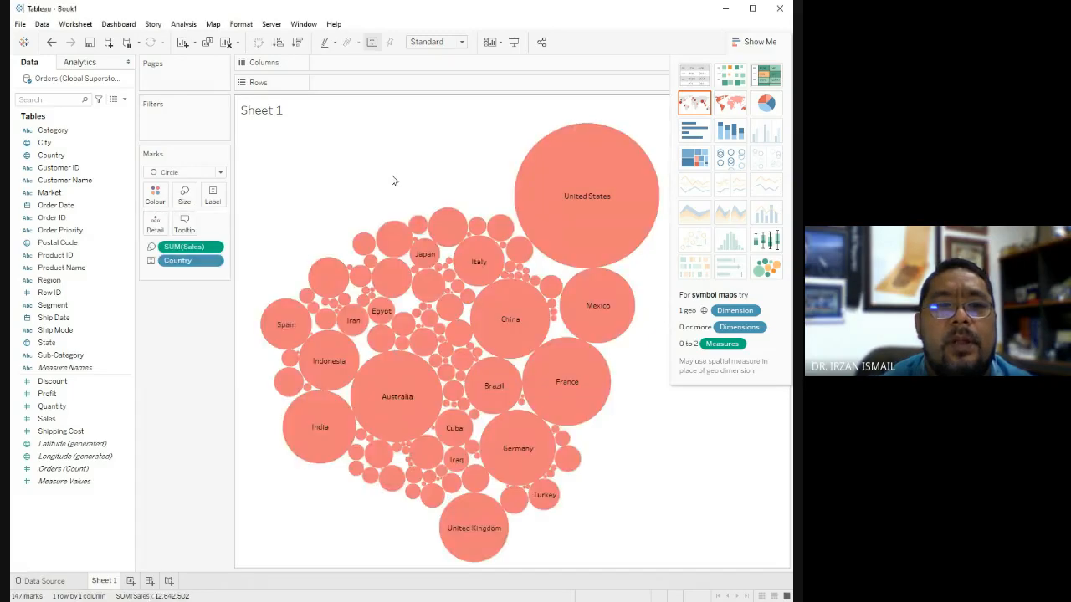
Try labelling only the Min/Max marks of the packed bubbles, and return the labels to All marks.
left_click(214, 195)
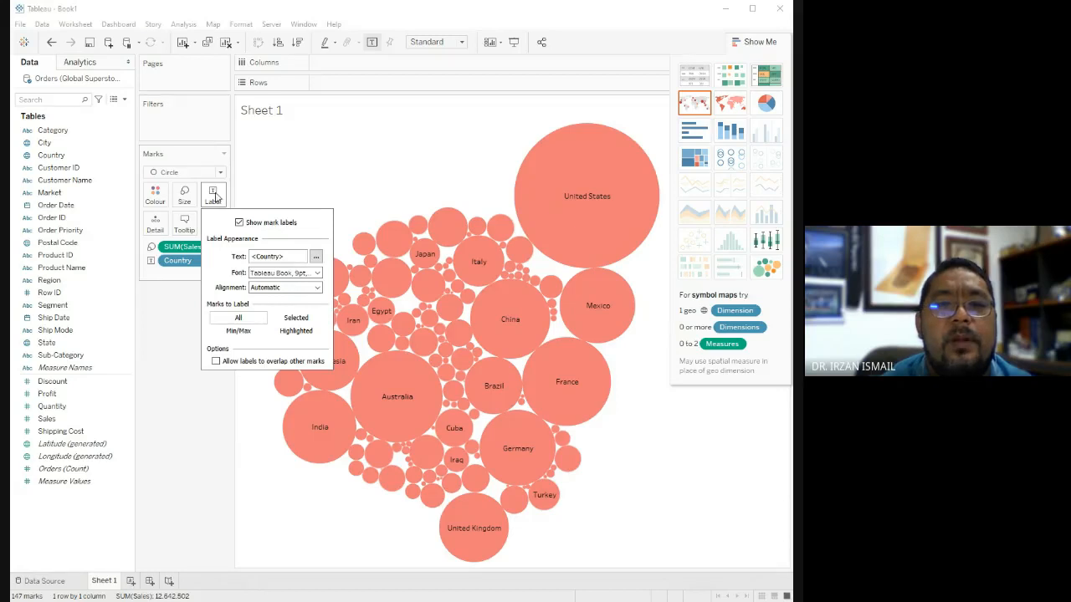
left_click(242, 333)
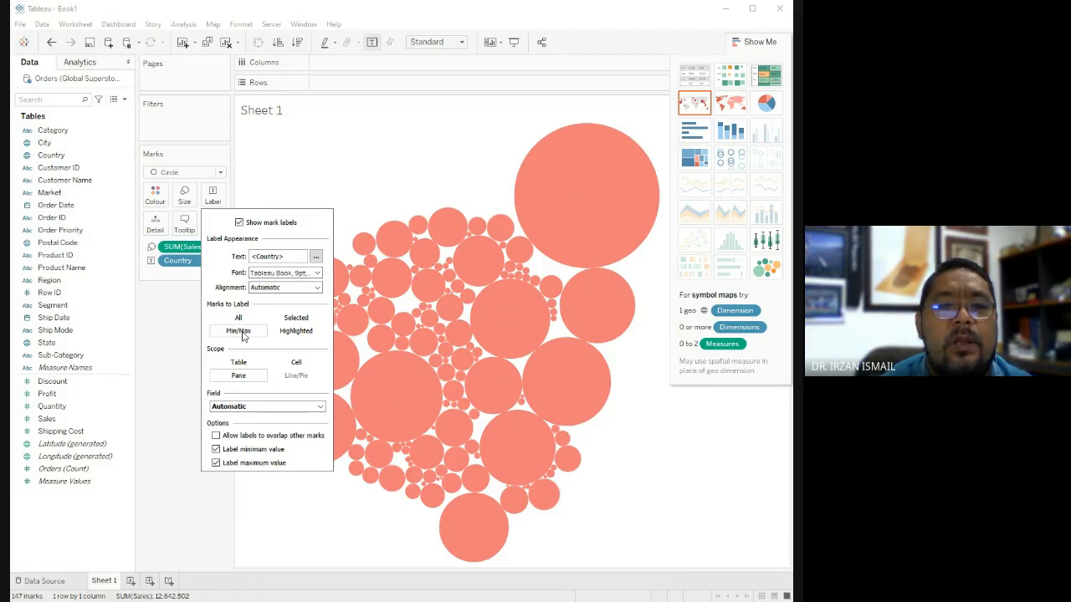
left_click(238, 318)
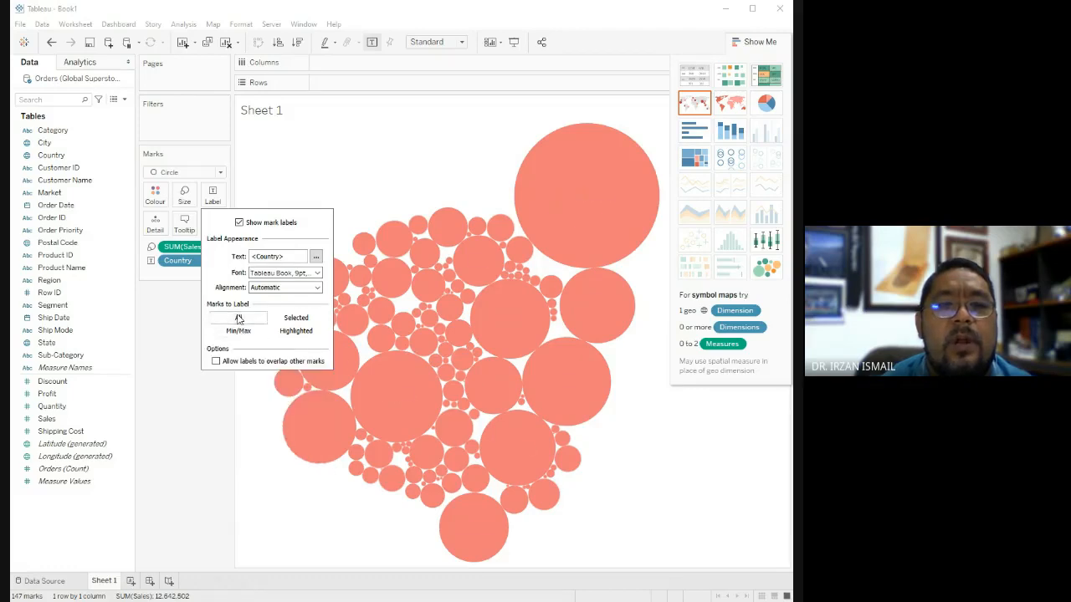
left_click(376, 116)
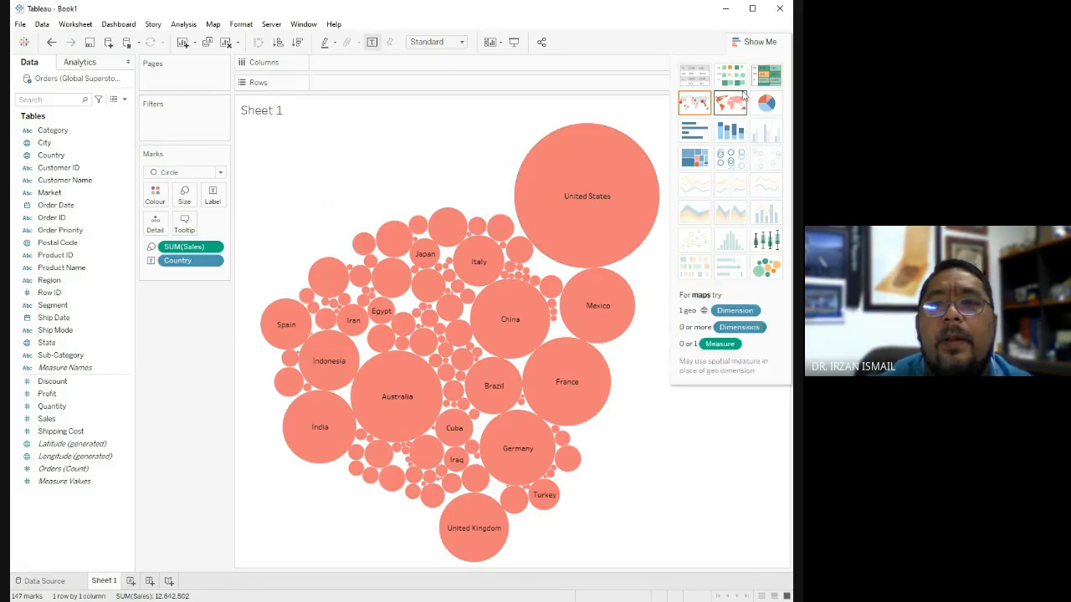
Turn the packed bubbles into a text table, compare it with horizontal bars, and return to the text table.
left_click(701, 103)
left_click(700, 73)
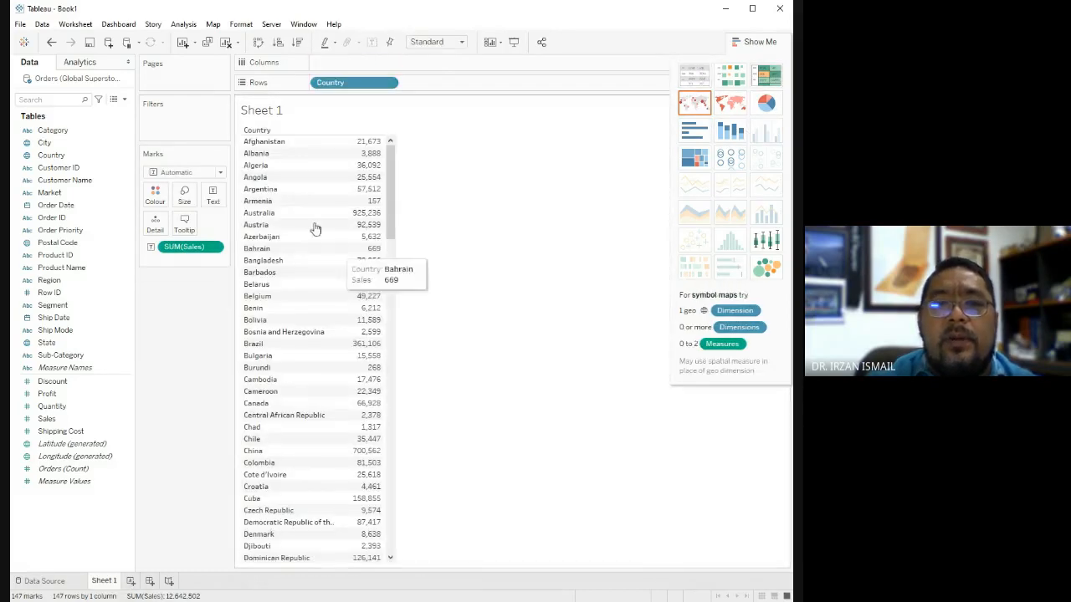
left_click(706, 134)
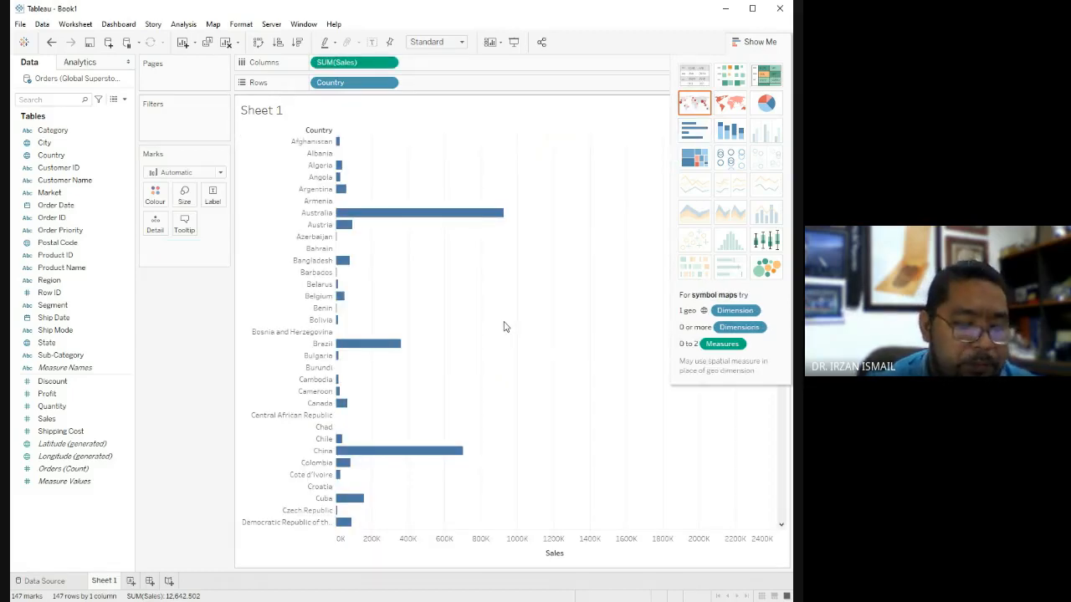
left_click(696, 77)
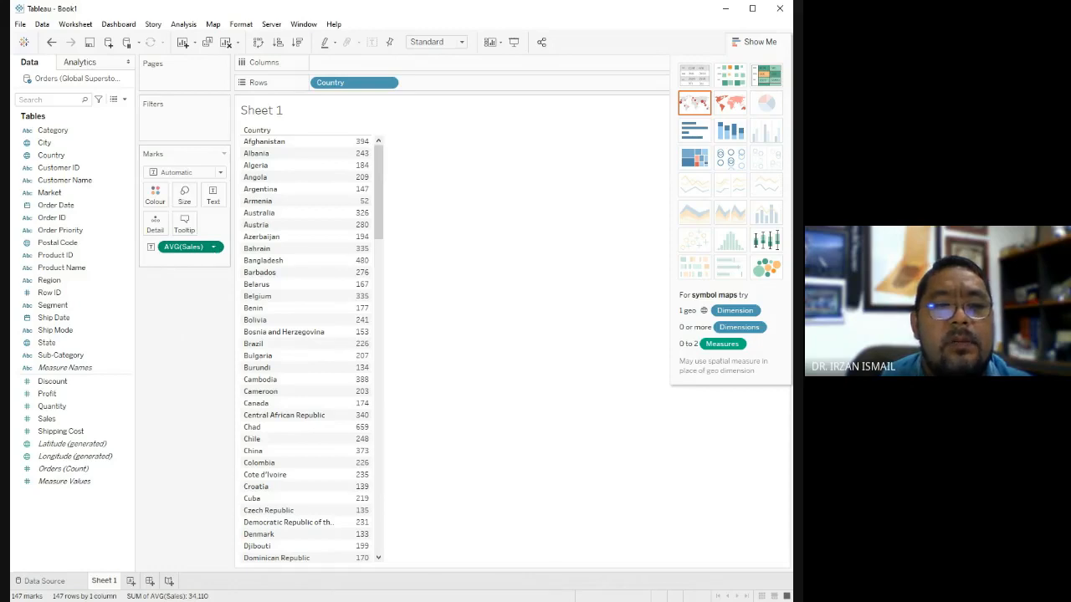
Summarise Sales in the text table by count and by variance, and set the aggregation back to average.
left_click(306, 361)
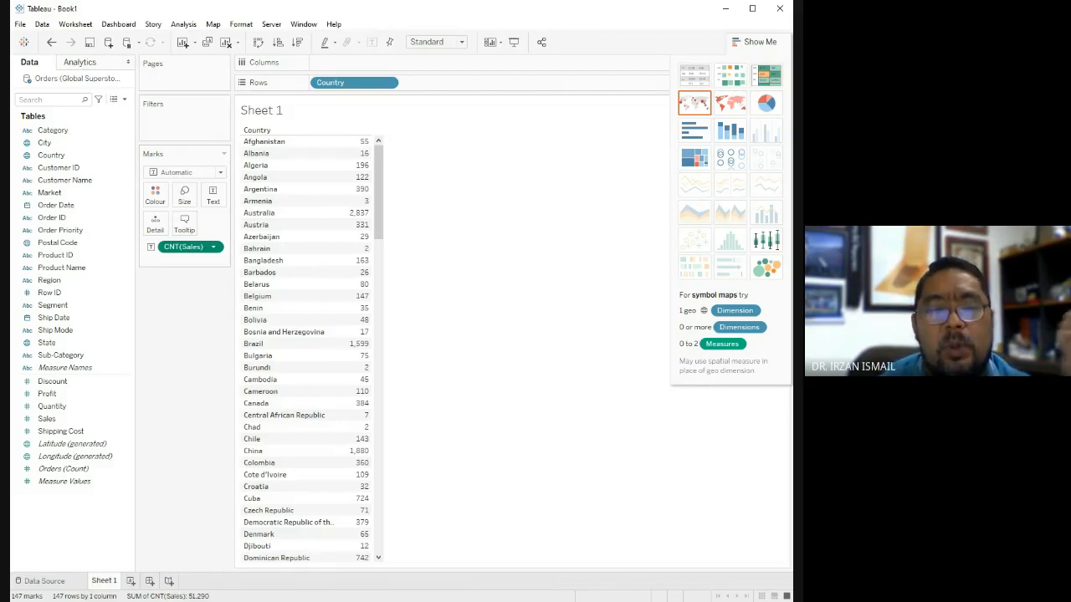
left_click(325, 498)
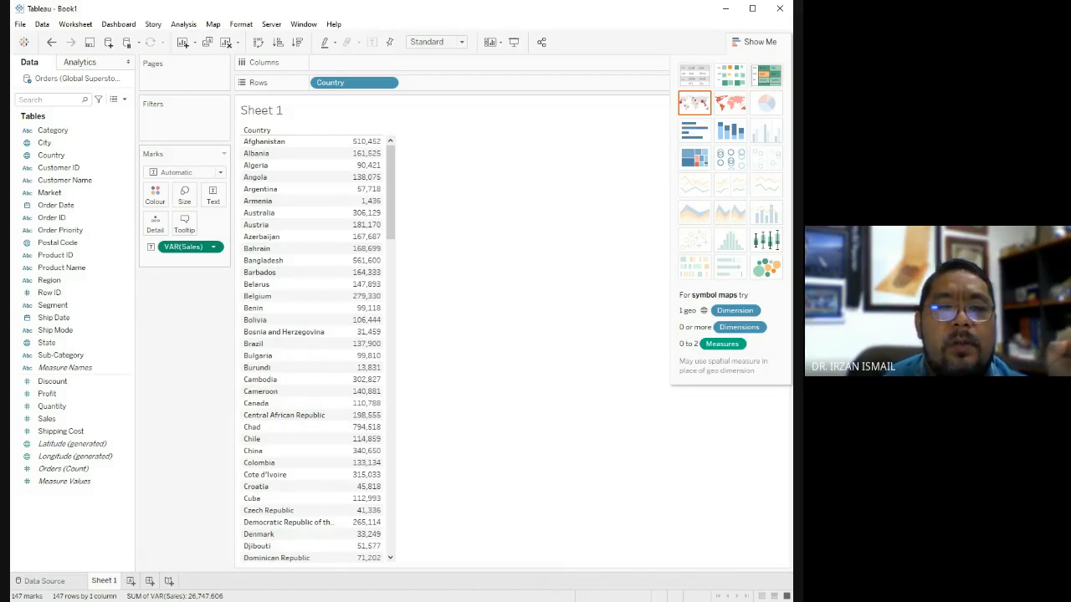
left_click(349, 366)
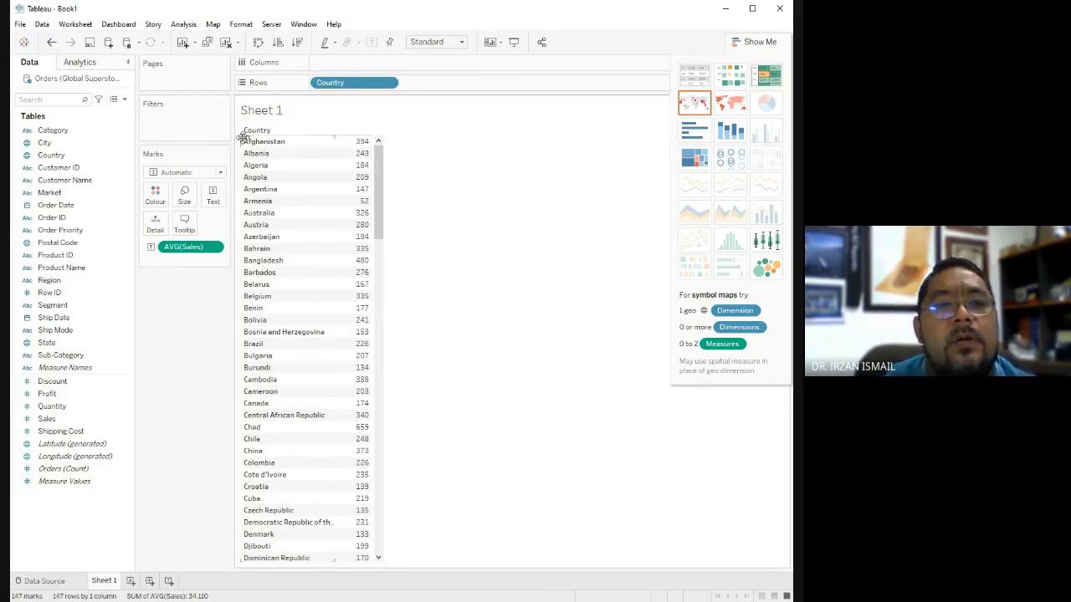
Add the Profit field to the text table's marks as a detail alongside the average Sales.
left_click(63, 407)
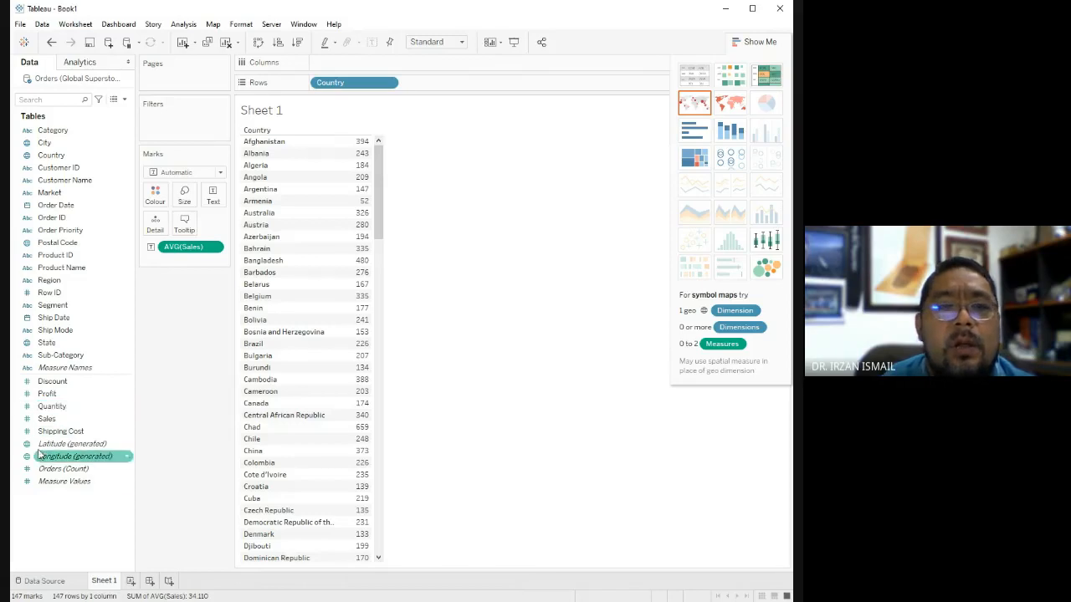
left_click(38, 394)
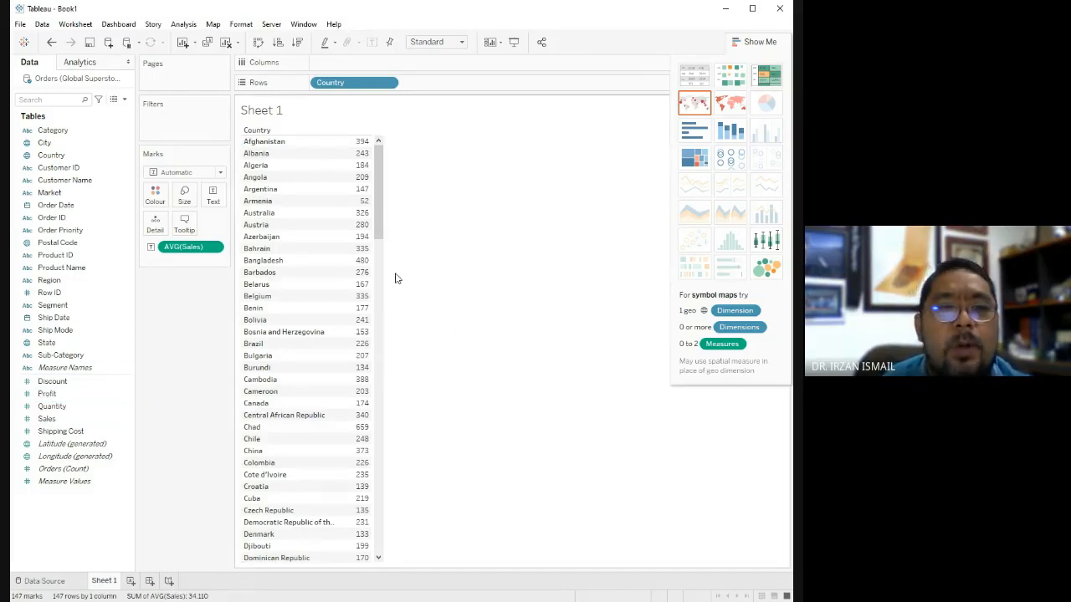
mouse_move(364, 143)
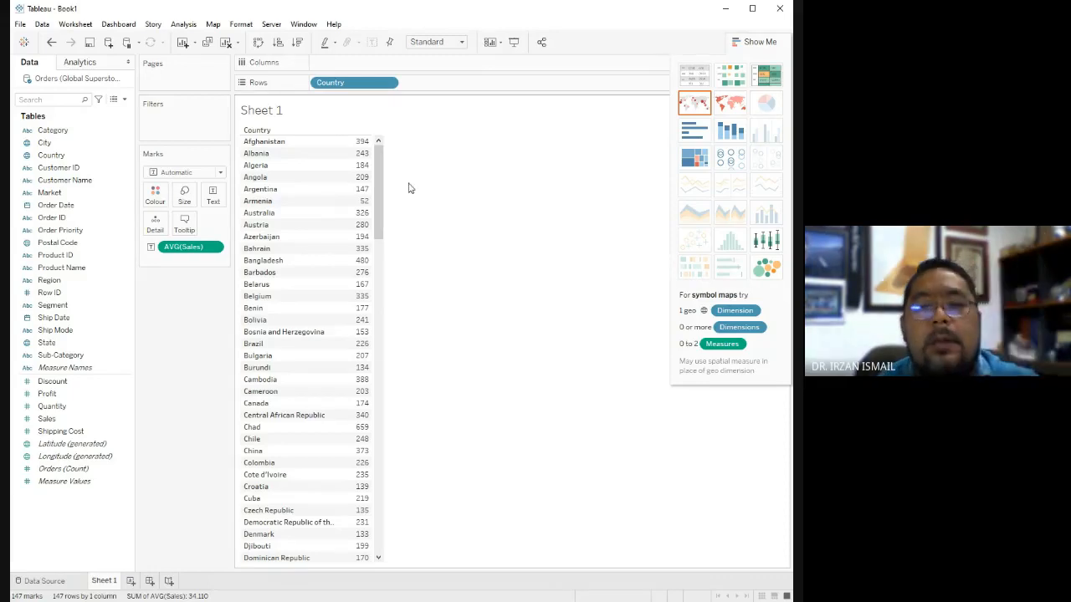
left_click(46, 396)
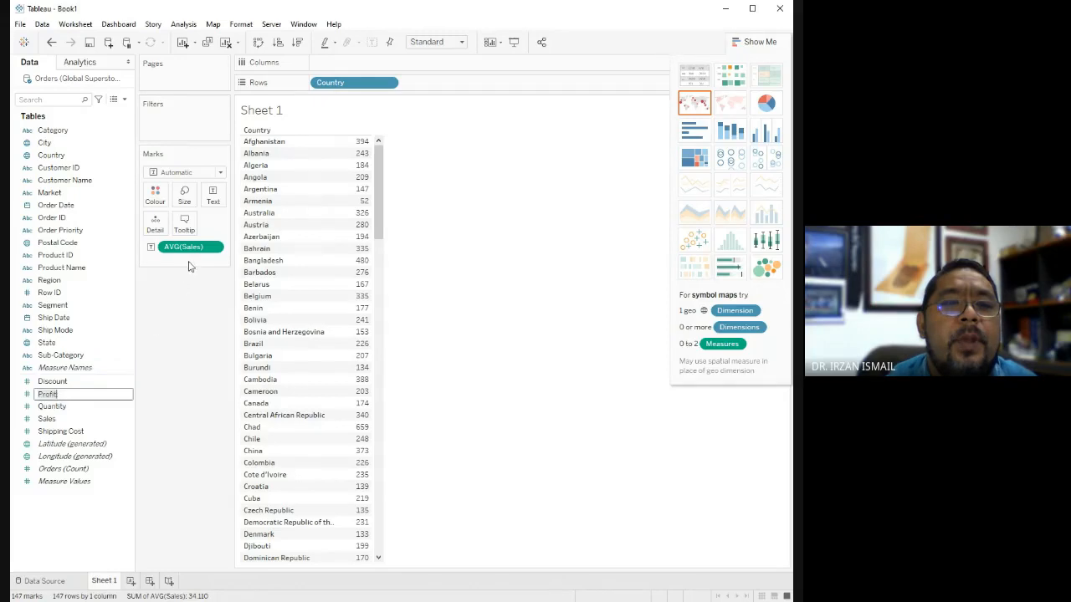
left_click(101, 431)
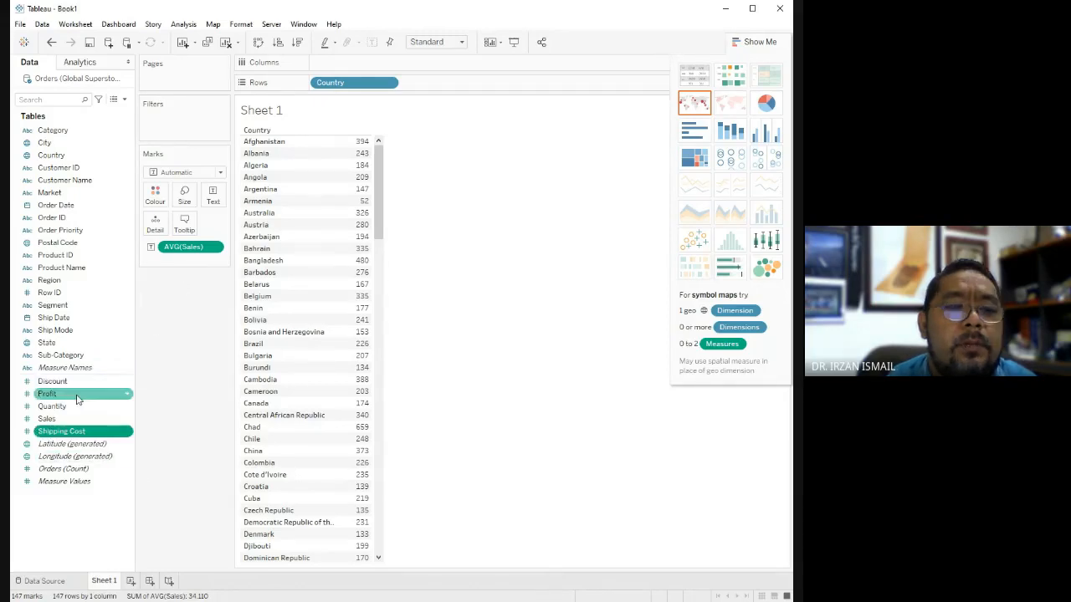
left_click_drag(48, 398, 167, 263)
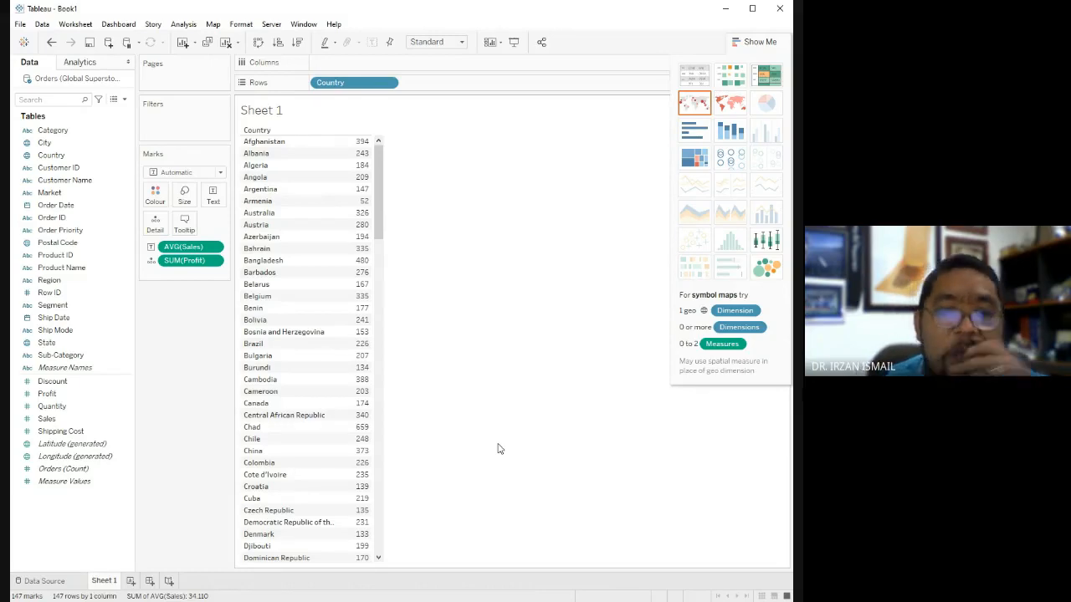
Move SUM(Profit) from the marks into the rows, and convert the view to a text table of average Sales and Profit by country.
mouse_move(343, 159)
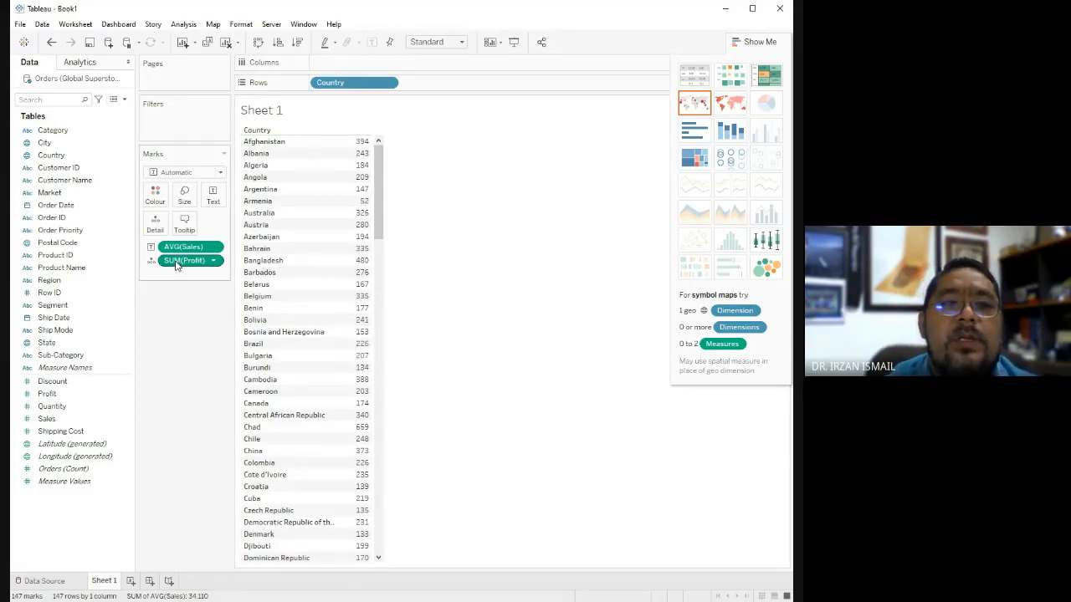
left_click_drag(178, 266, 332, 155)
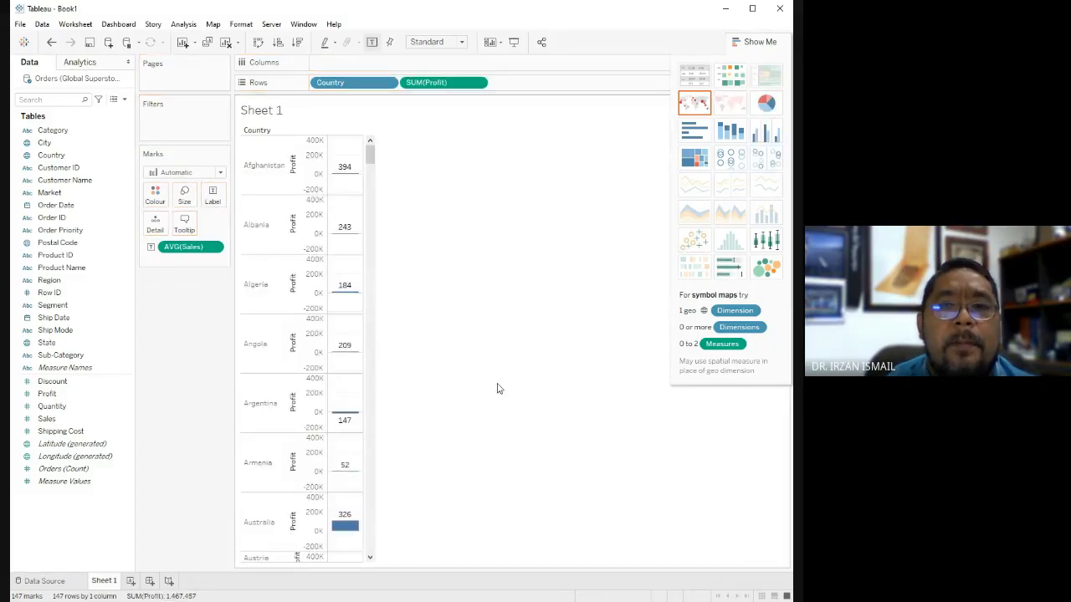
left_click(705, 77)
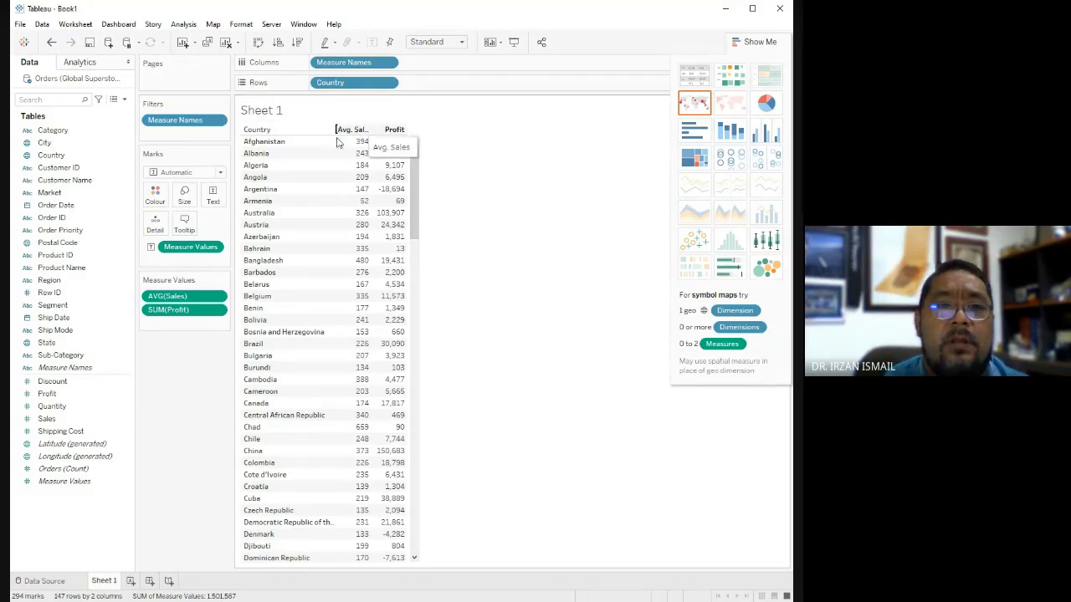
Swap the order of the average Sales and Profit columns back and forth, leaving Profit ahead of average Sales.
left_click_drag(342, 134, 414, 132)
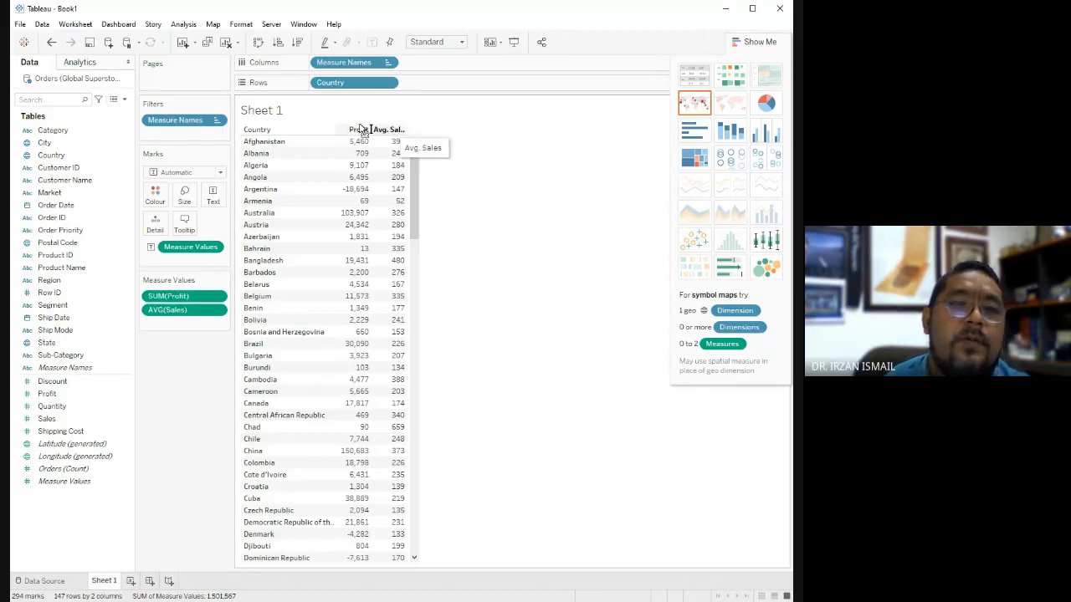
left_click_drag(355, 129, 410, 131)
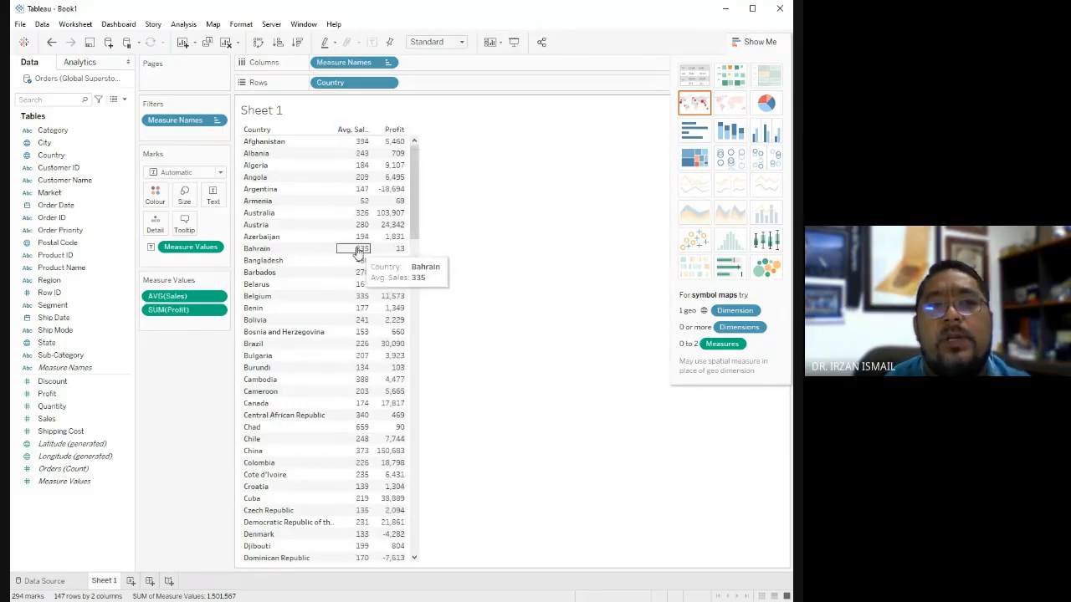
left_click_drag(352, 129, 394, 135)
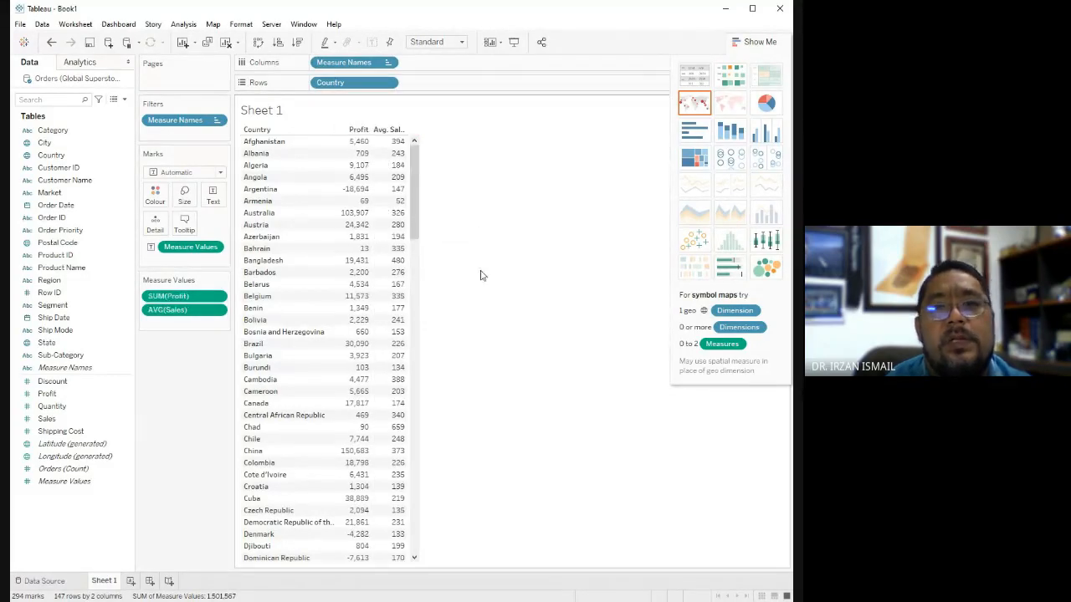
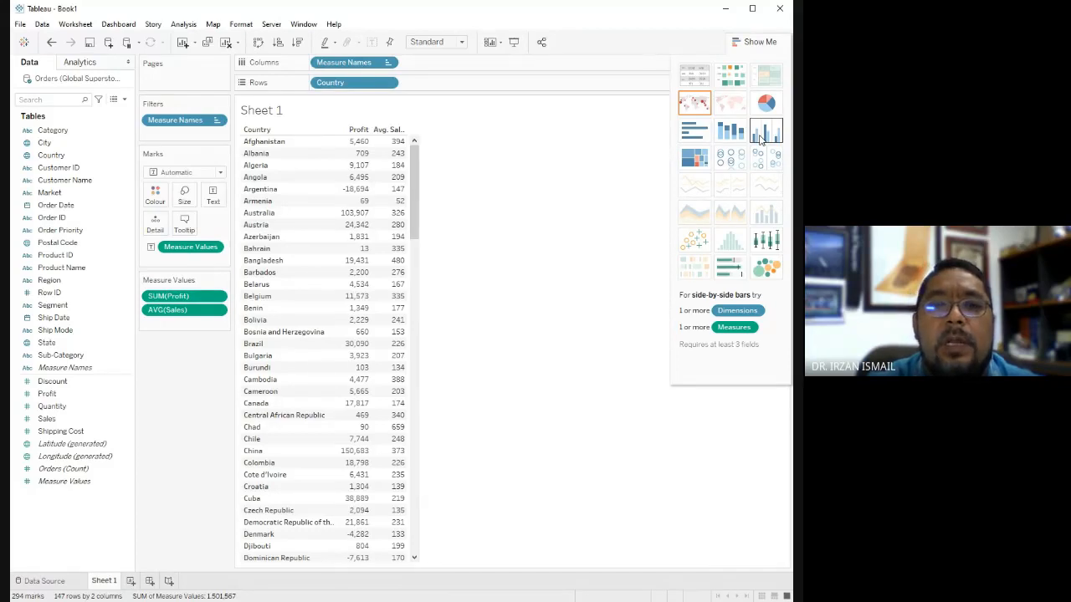
Try the data as side-by-side bars, stacked bars and horizontal bars, and return it to a text table.
left_click(761, 140)
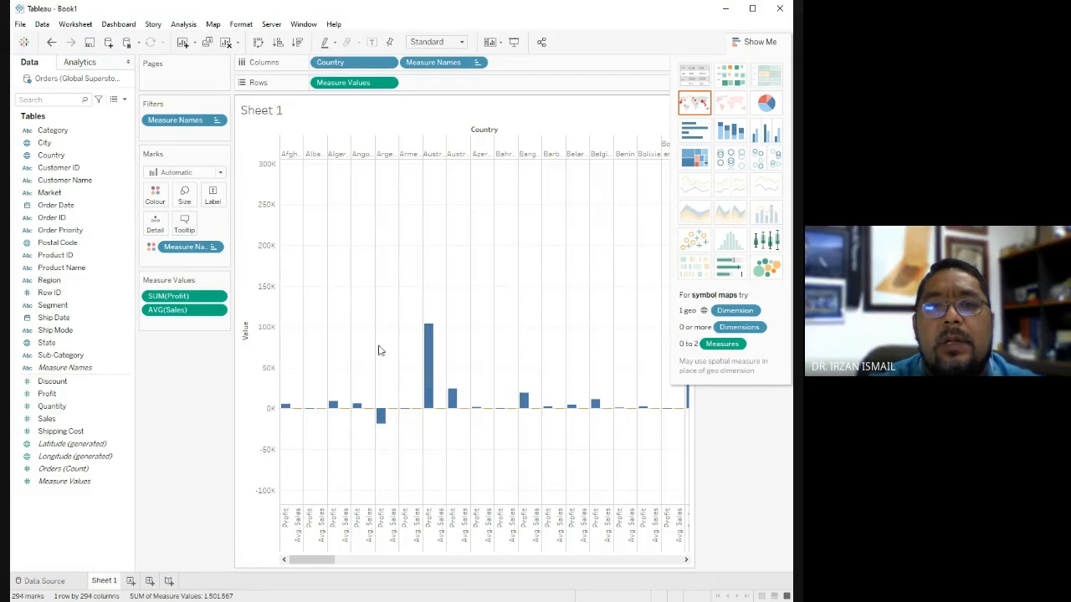
left_click(728, 132)
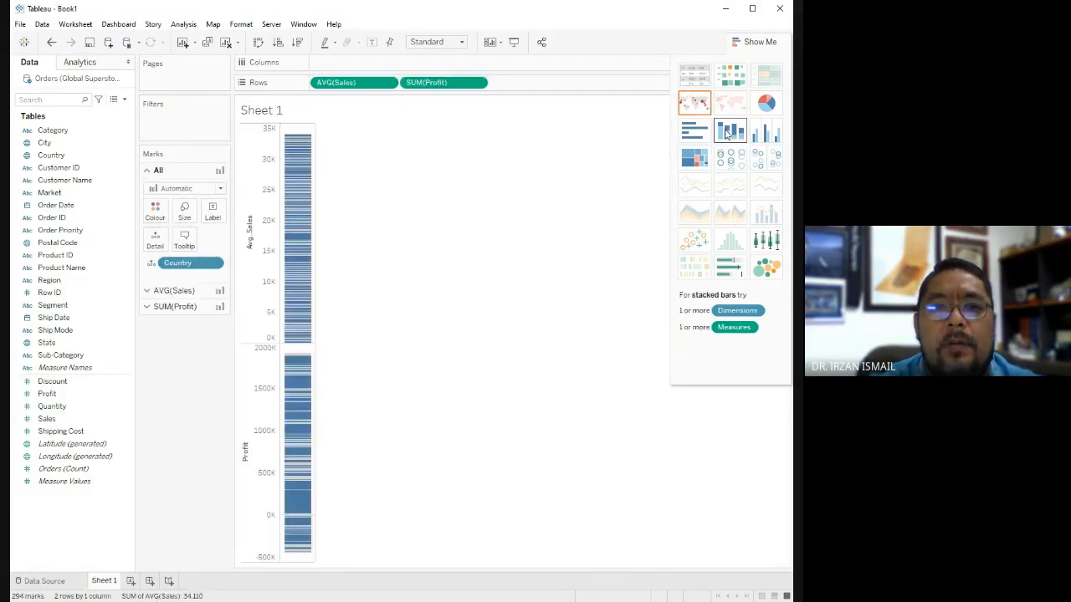
left_click(700, 135)
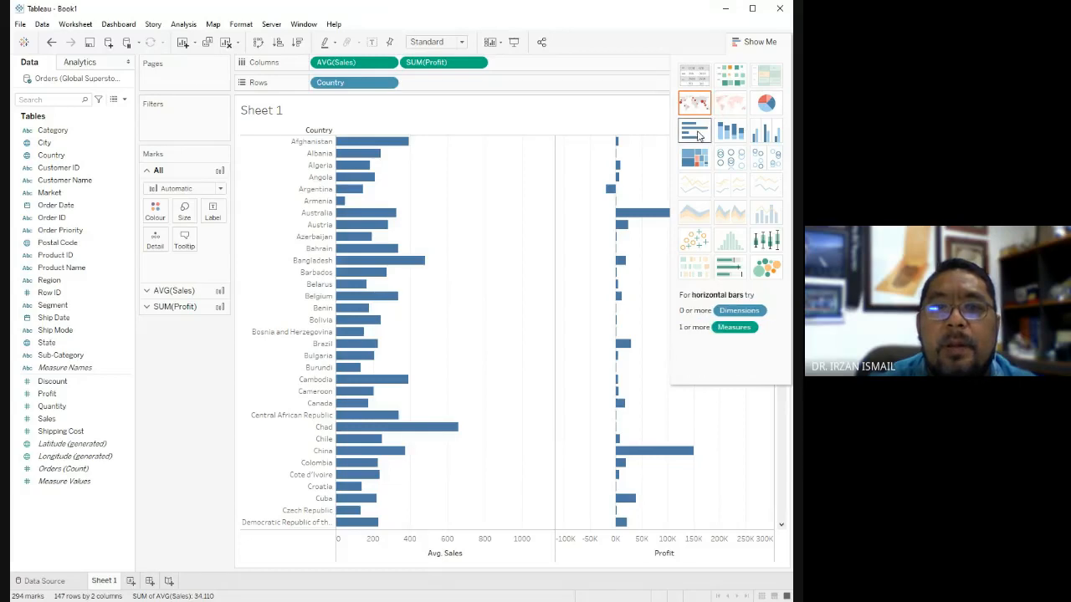
left_click(703, 77)
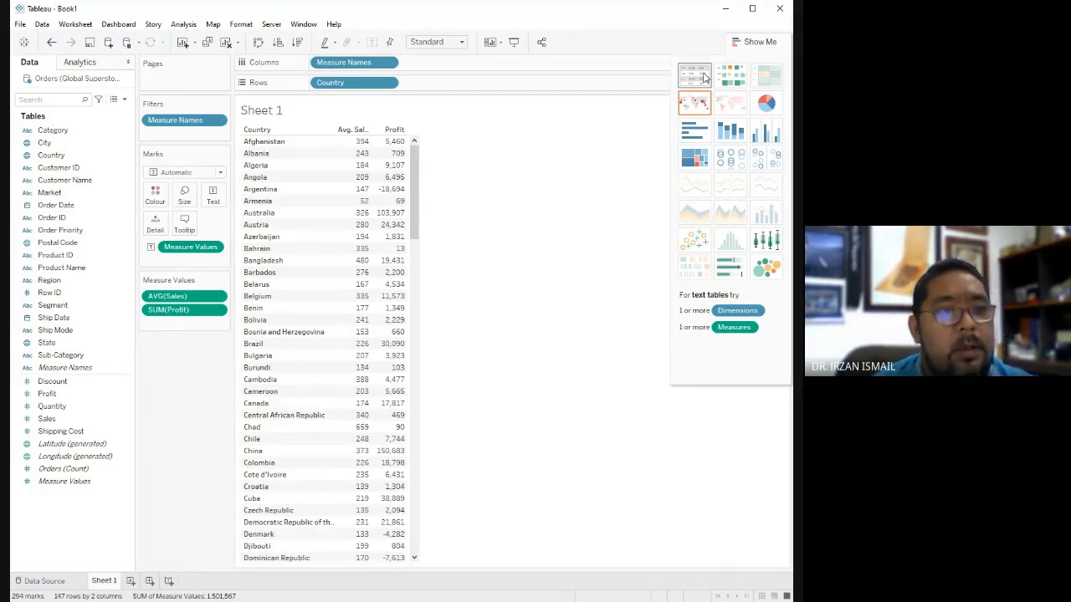
Add Customer Name under Country in a horizontal bar chart, and remove Profit so only average Sales is charted.
left_click(30, 186)
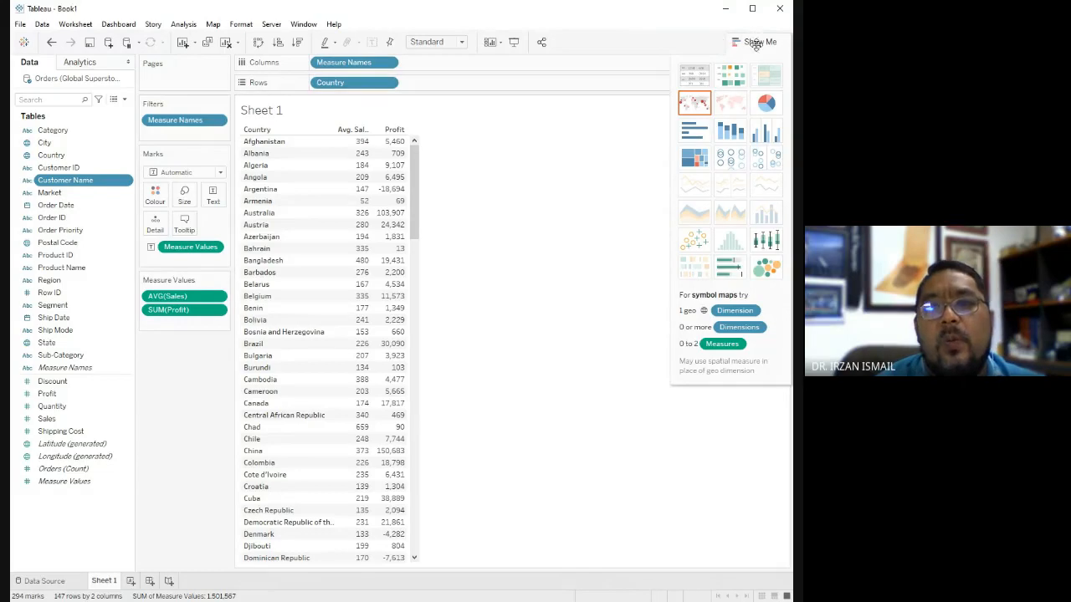
left_click(692, 134)
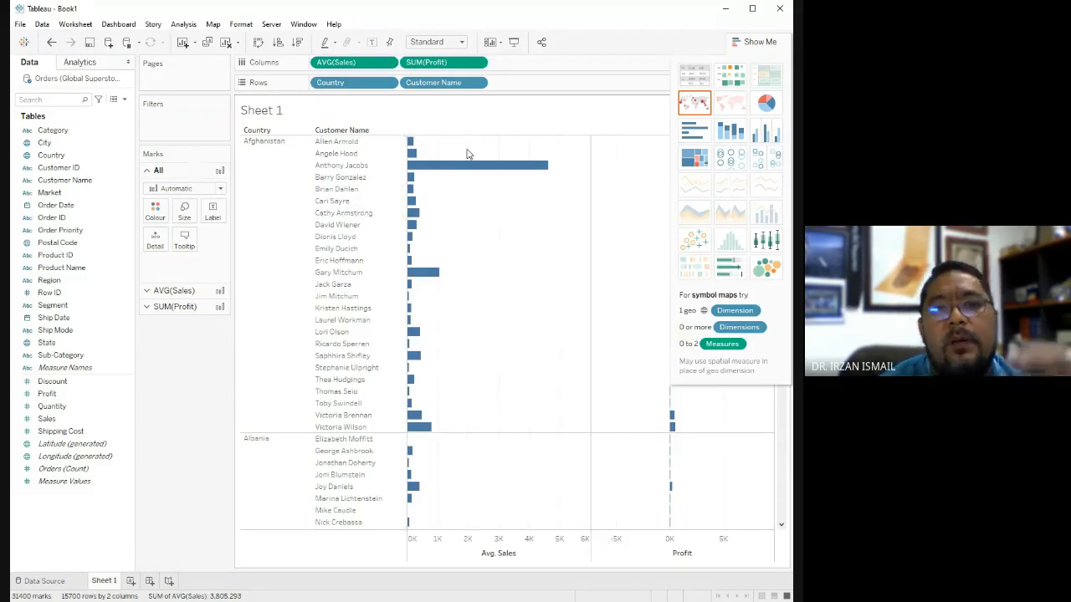
mouse_move(468, 167)
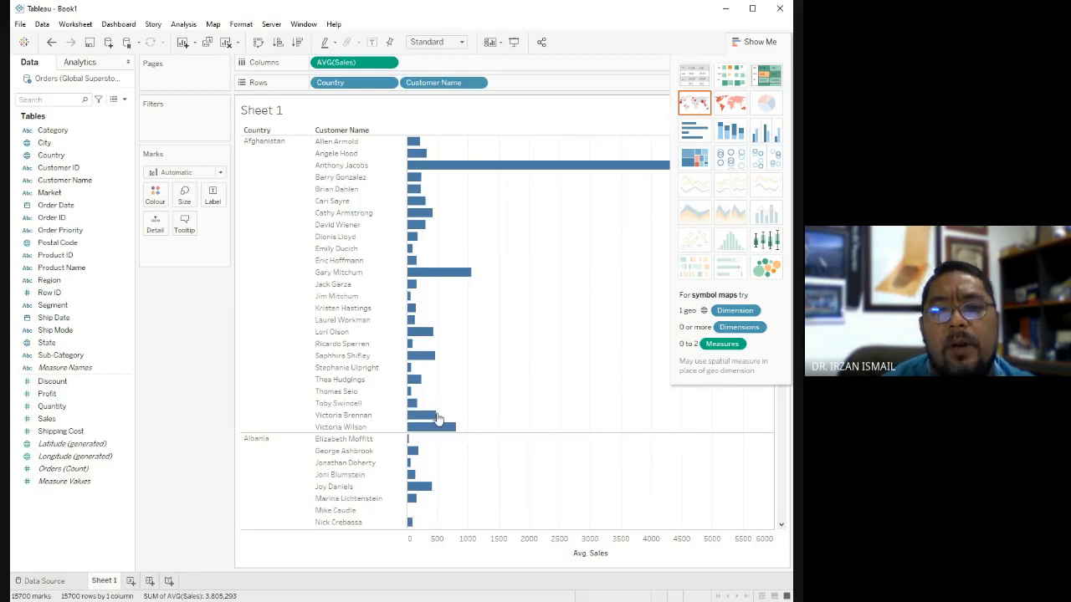
Look through the customer bars and sort the customers within each country by descending average Sales.
scroll(444, 416, "down", 5)
scroll(449, 414, "up", 2)
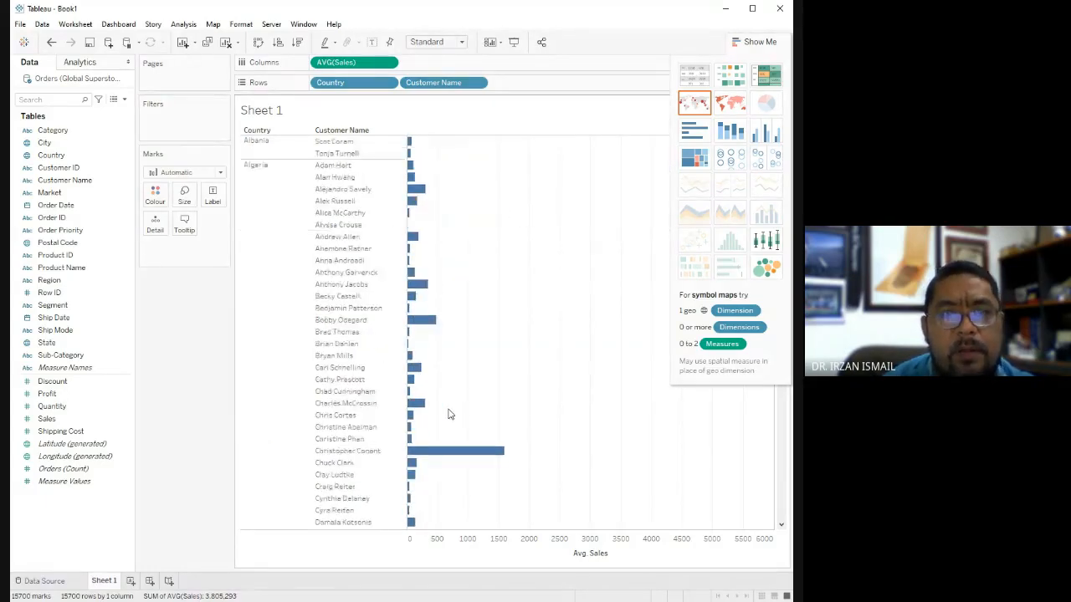
scroll(448, 418, "up", 4)
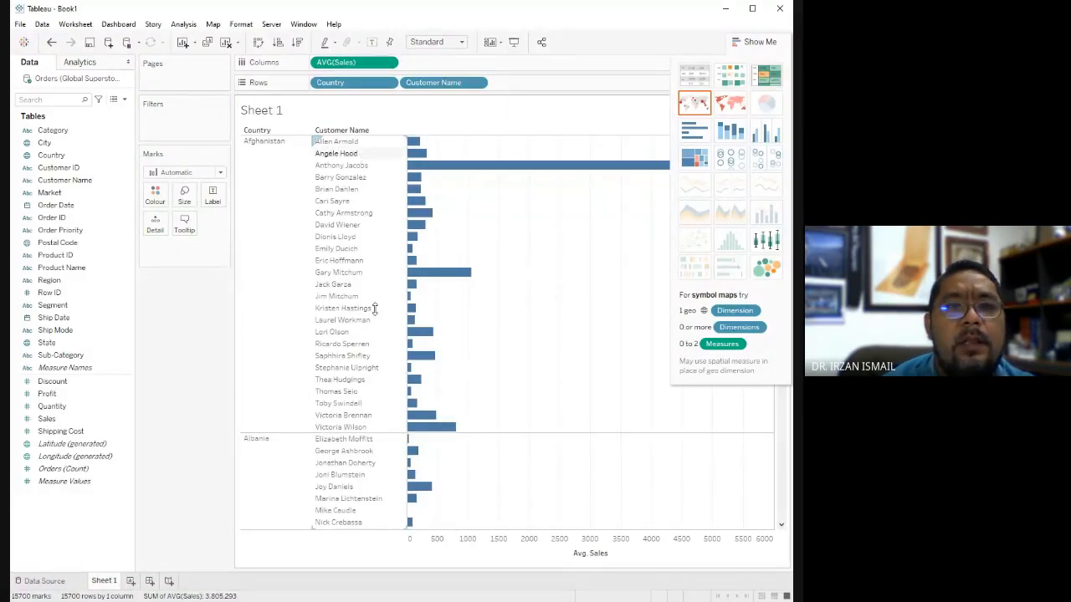
mouse_move(429, 174)
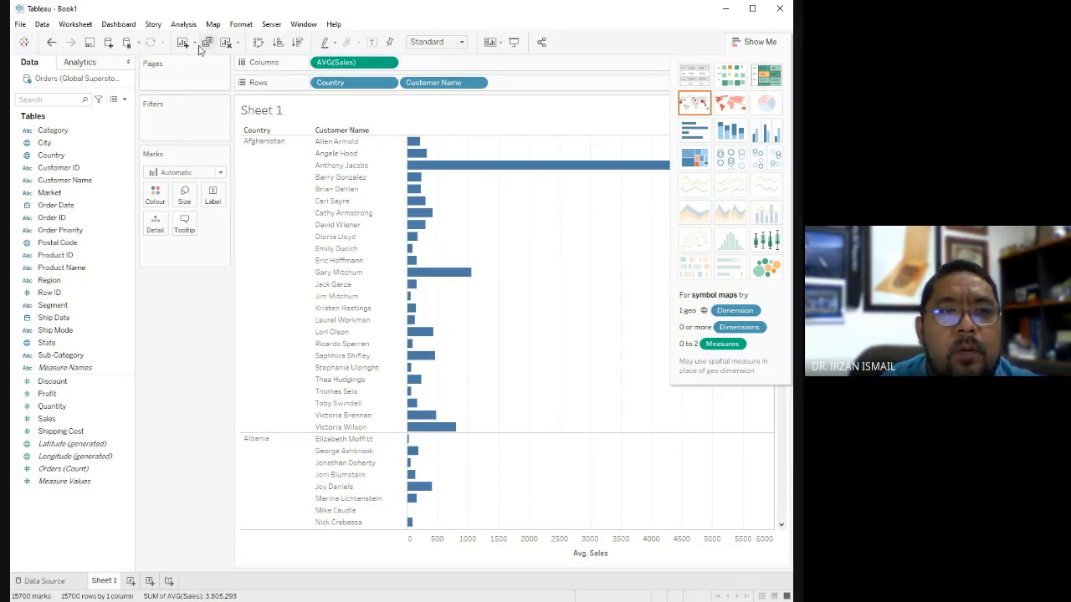
left_click(299, 43)
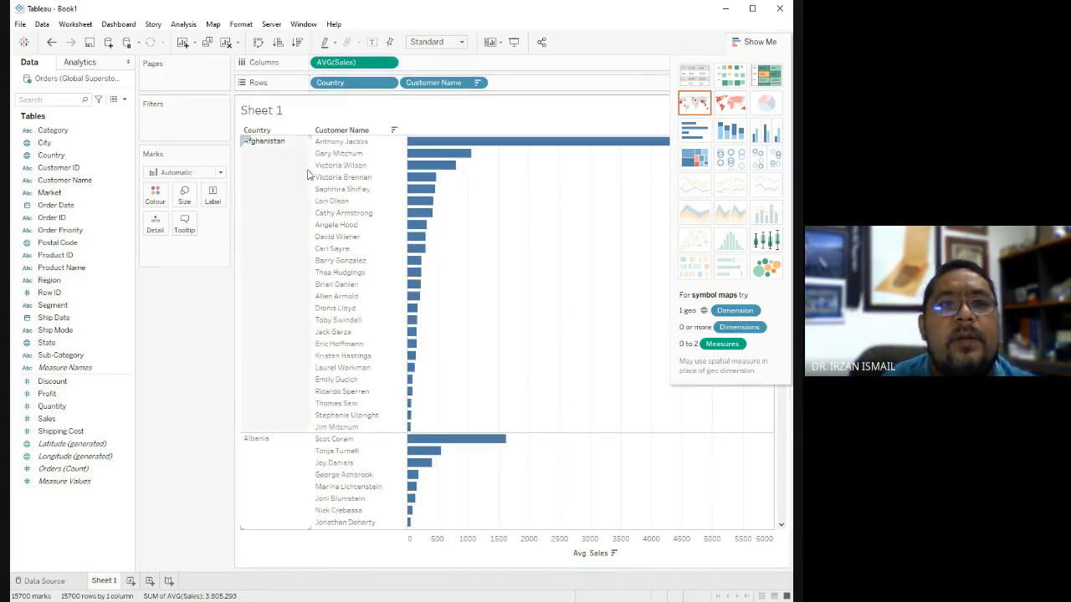
Remove Customer Name from the rows and sort the countries by descending average Sales.
left_click_drag(423, 90, 79, 180)
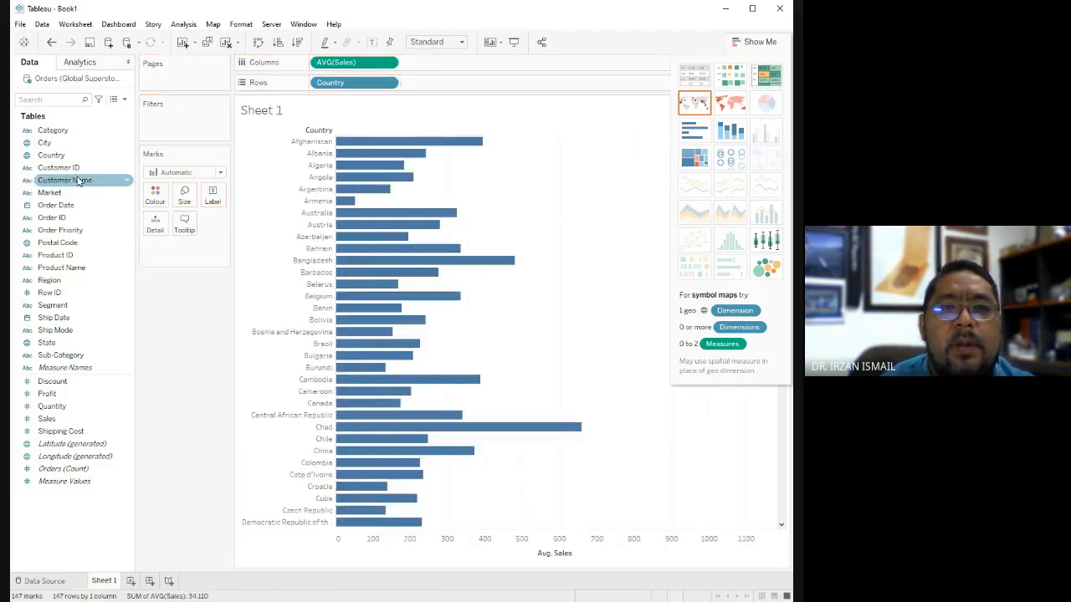
left_click(298, 42)
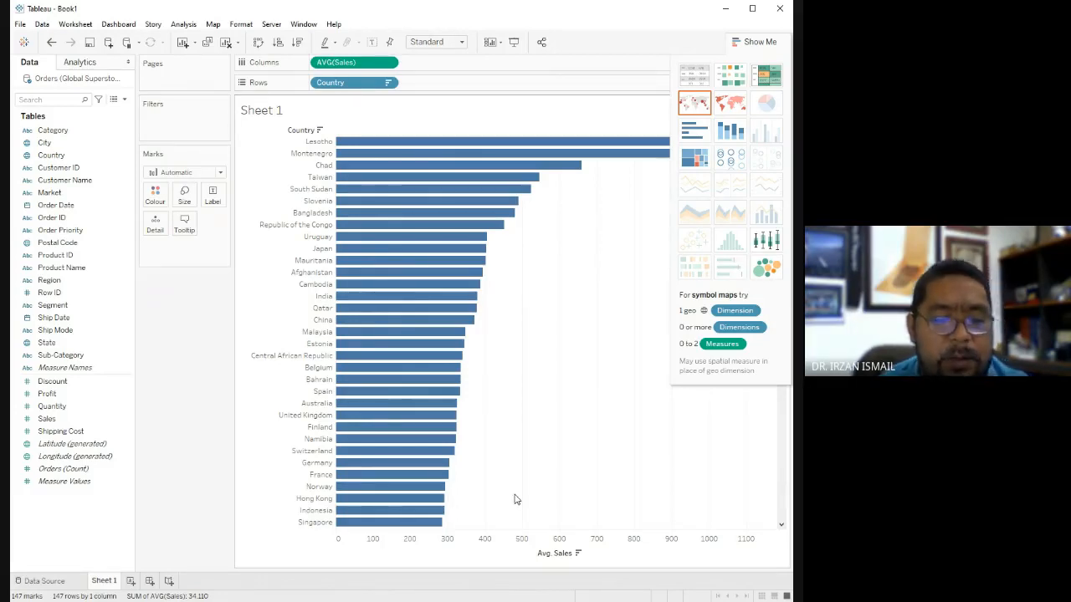
mouse_move(476, 331)
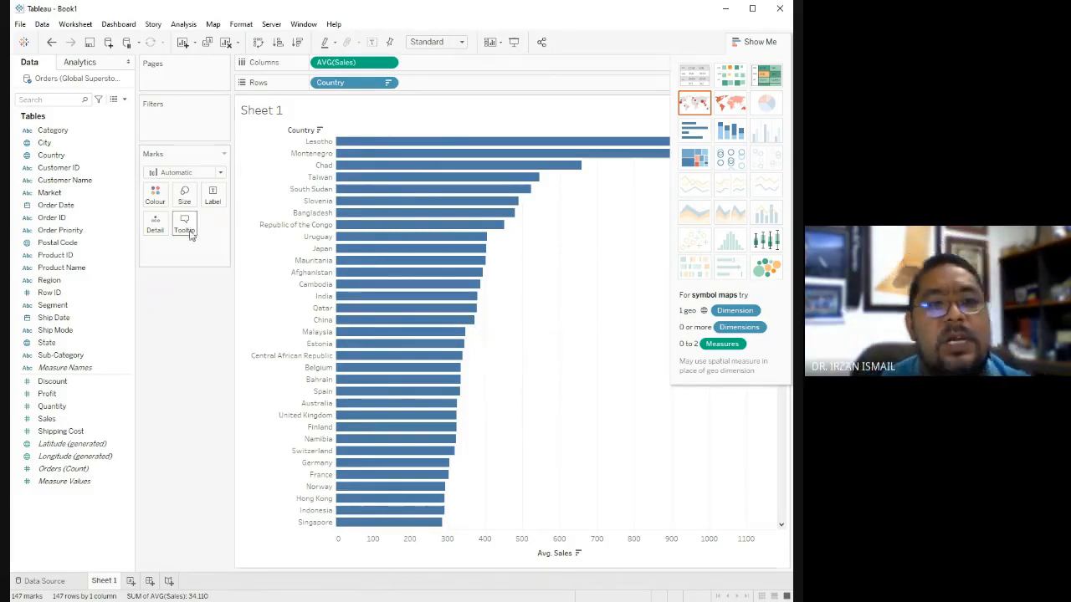
Colour the country bars green and make them thinner.
left_click(155, 195)
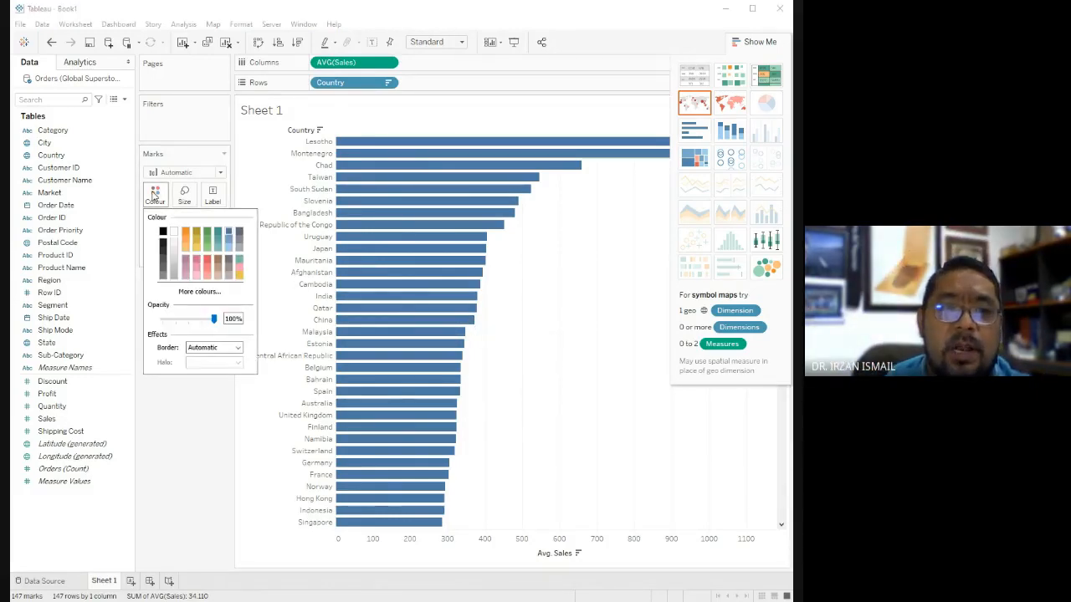
left_click(208, 235)
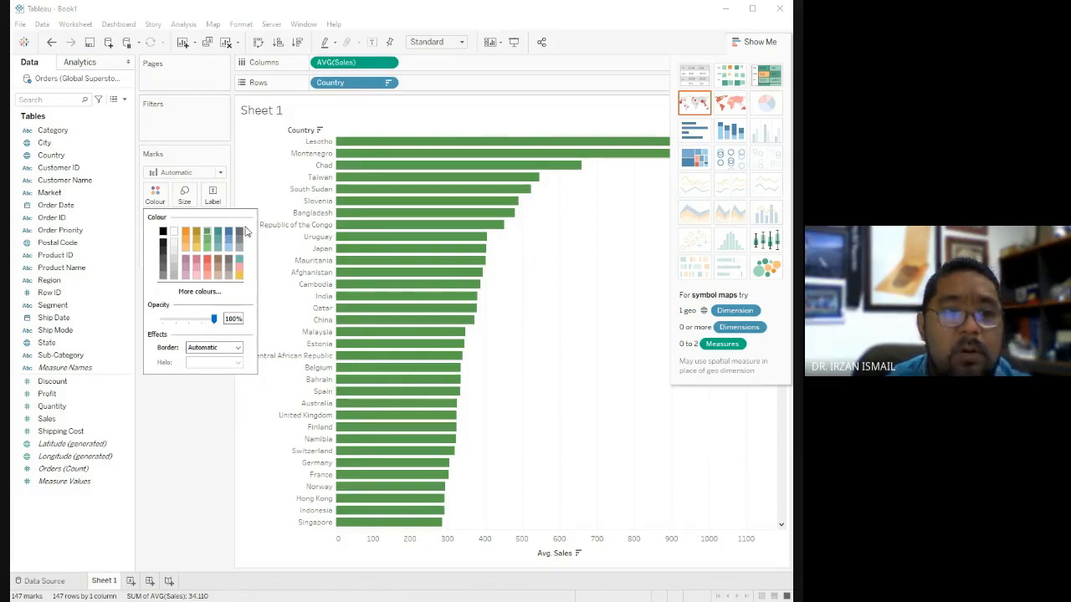
left_click(184, 195)
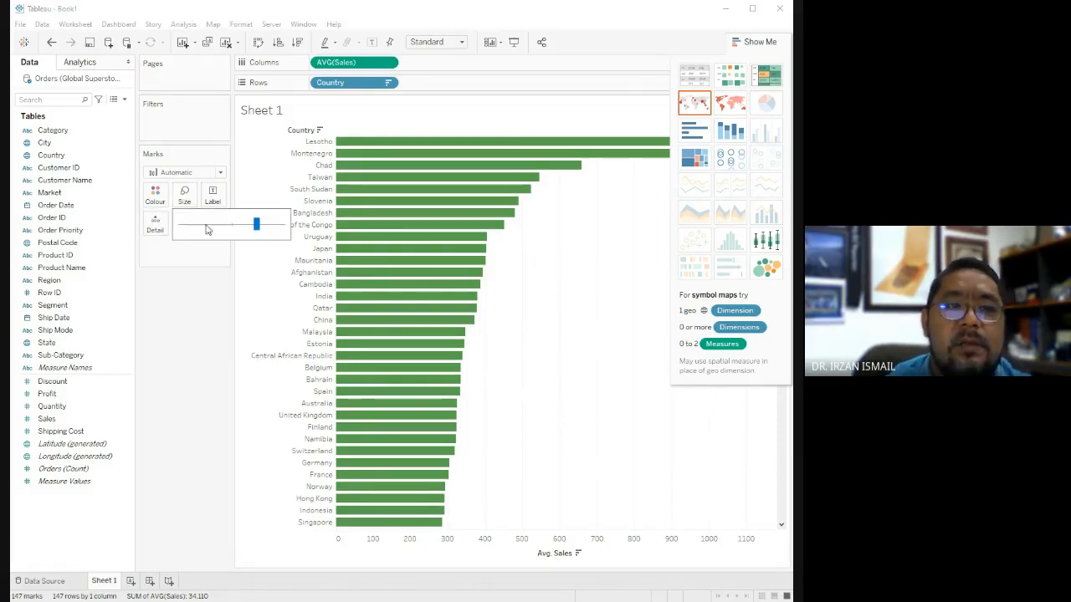
left_click(200, 226)
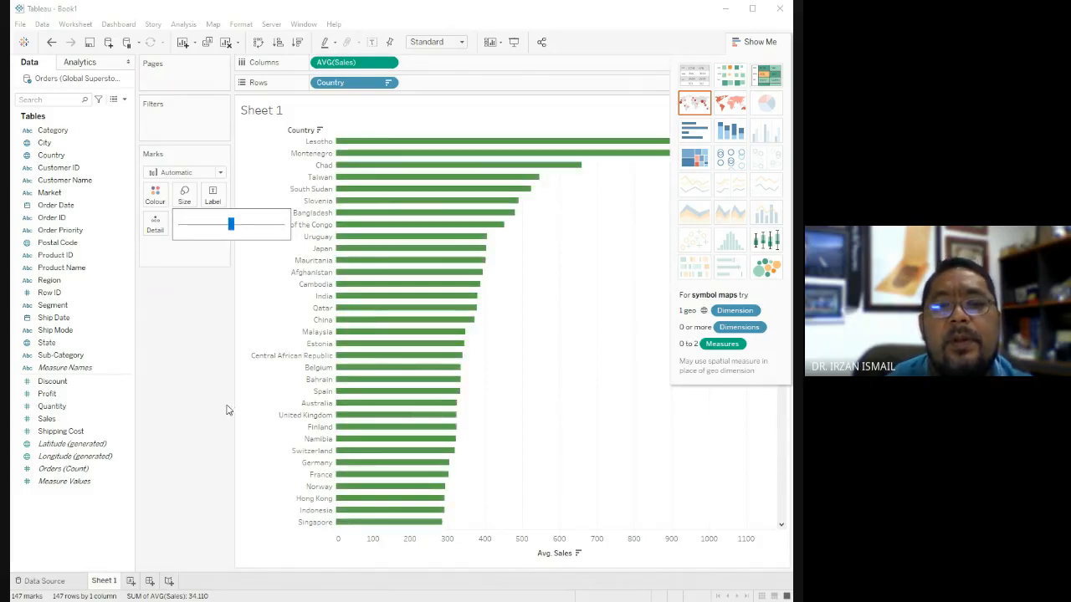
scroll(428, 352, "down", 15)
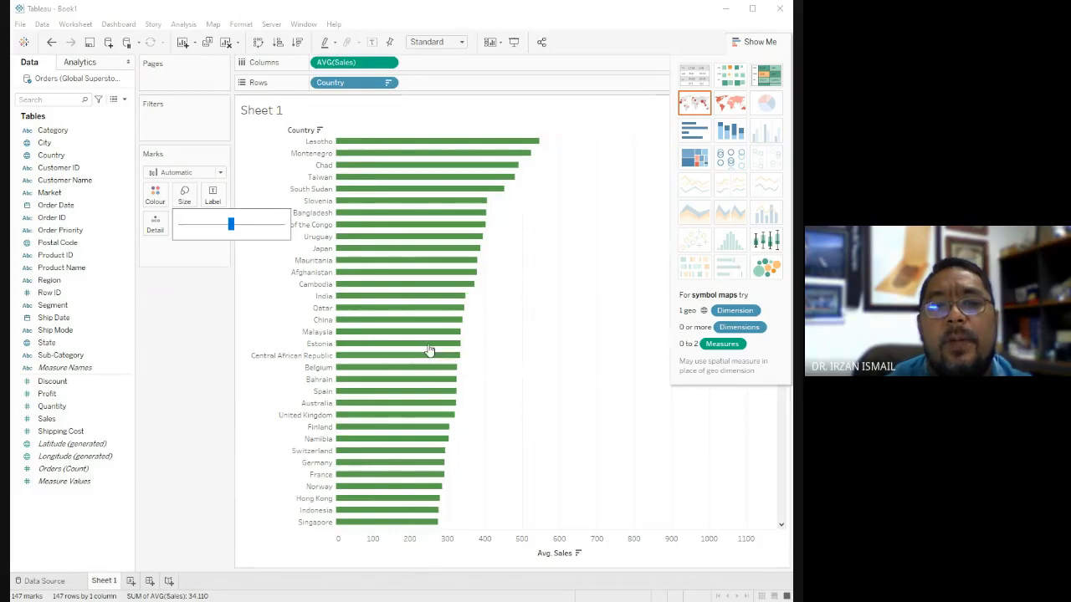
scroll(428, 352, "up", 15)
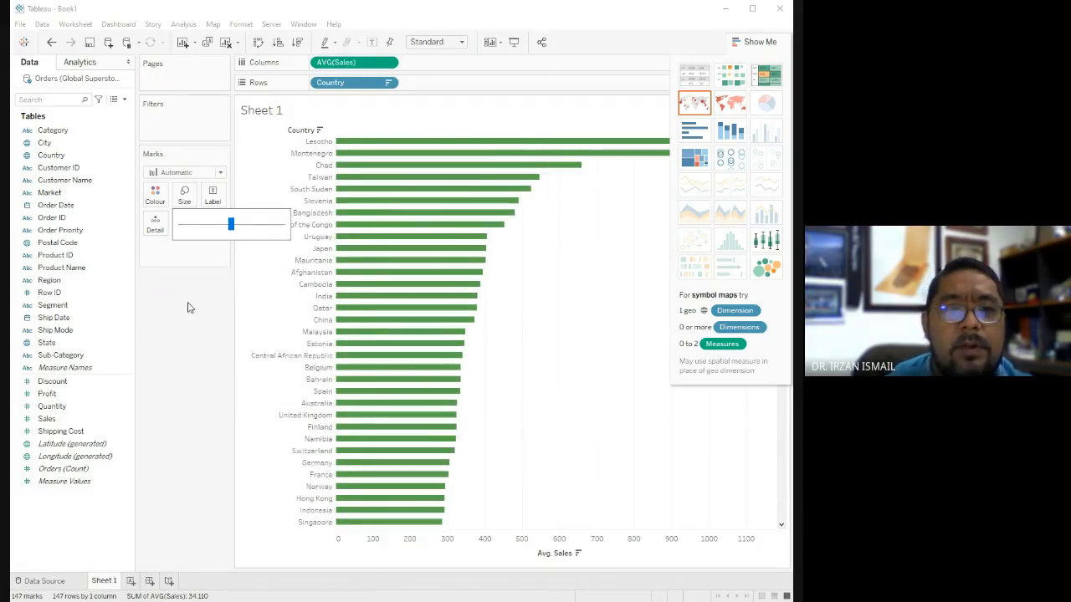
Show mark labels with the average Sales values on the country bars.
left_click(212, 198)
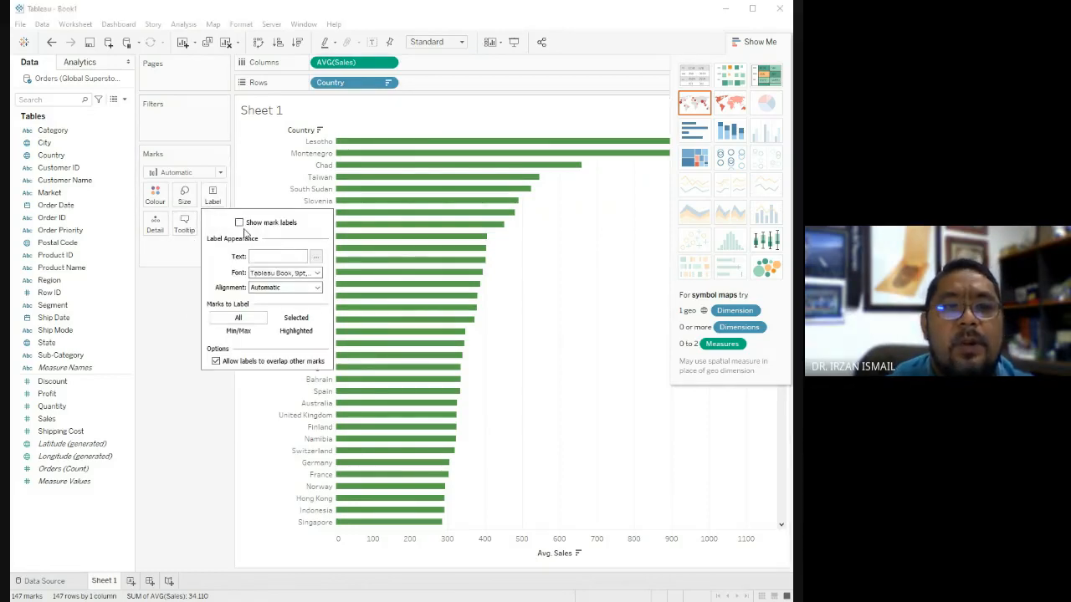
left_click(239, 223)
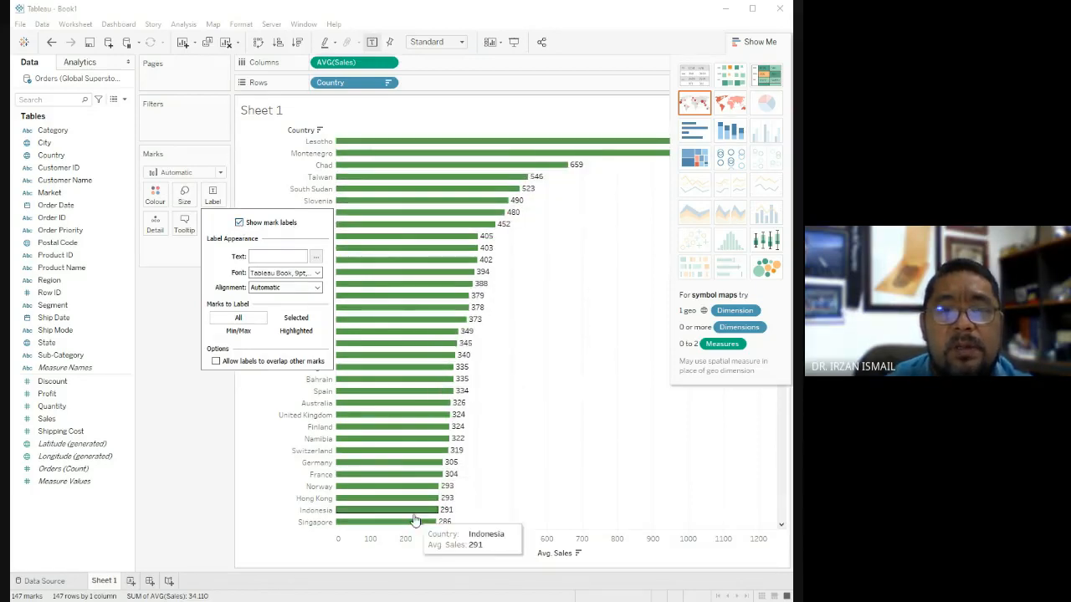
left_click(167, 388)
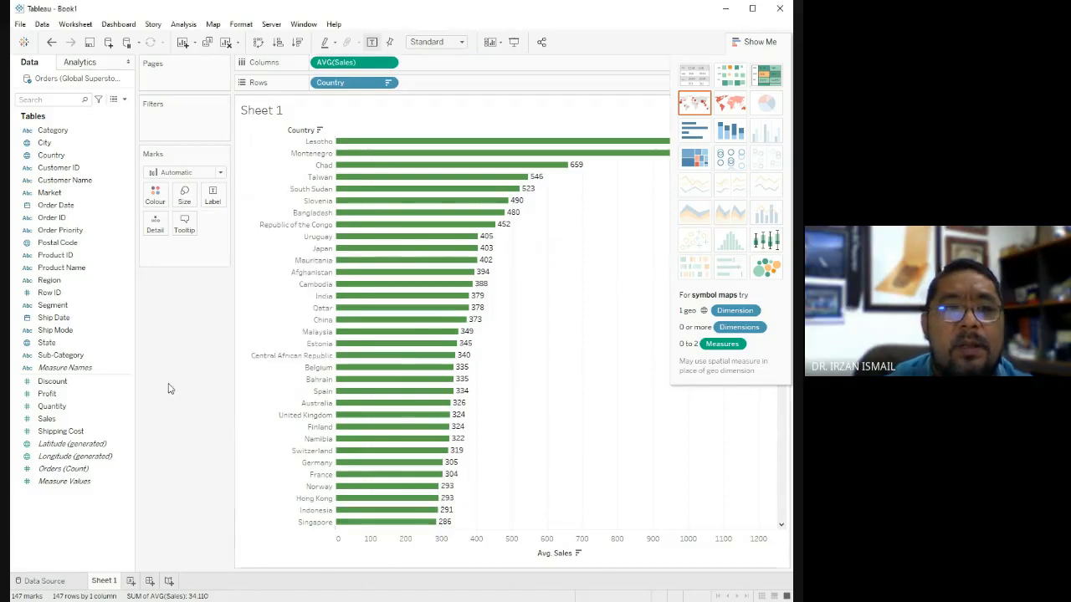
Give the green bars a black border.
left_click(155, 195)
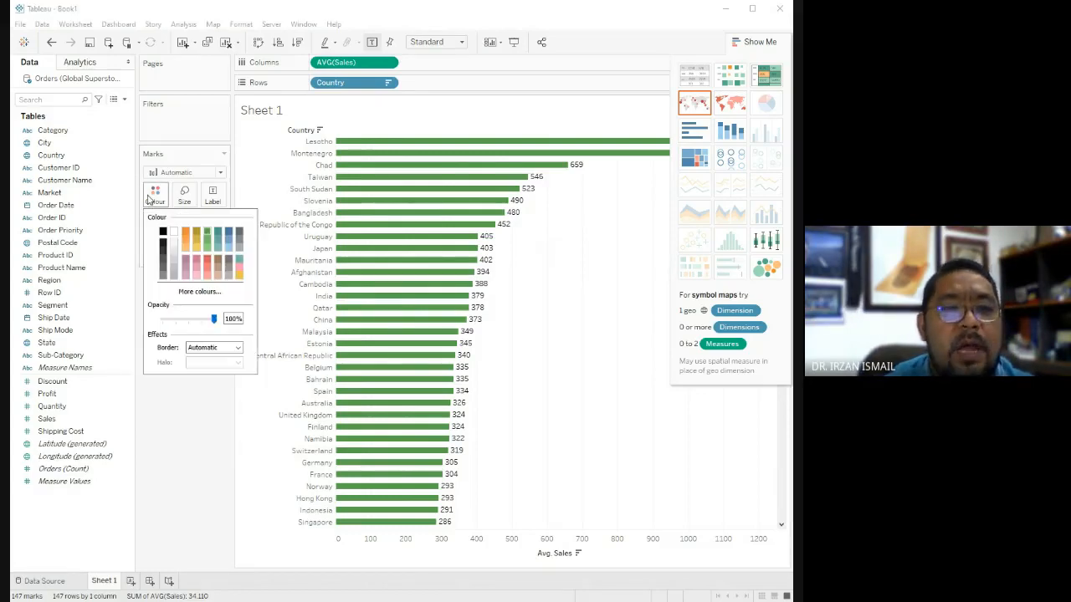
left_click(209, 347)
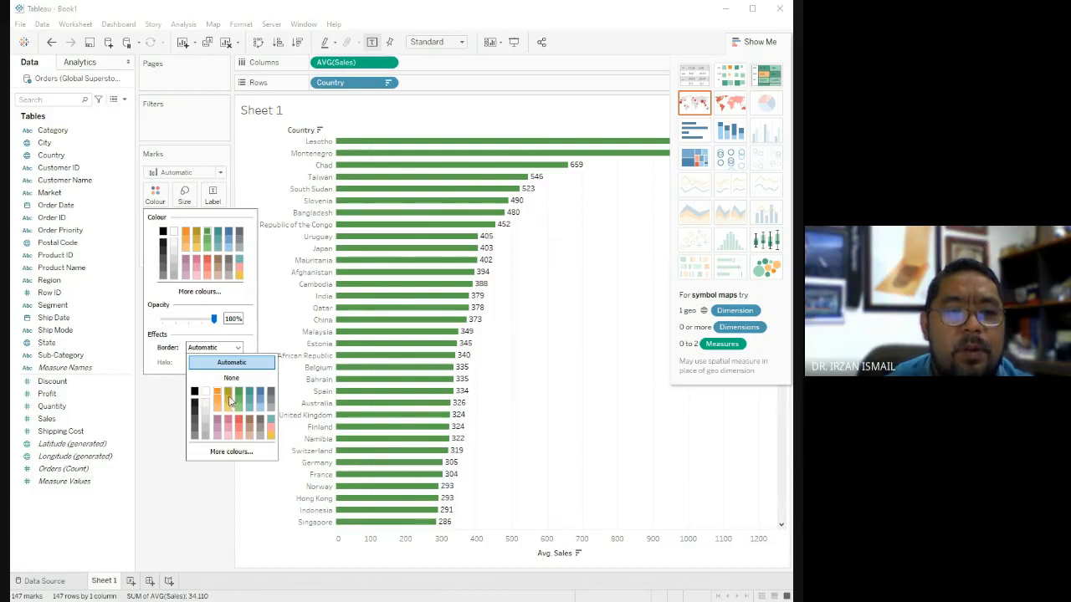
left_click(195, 393)
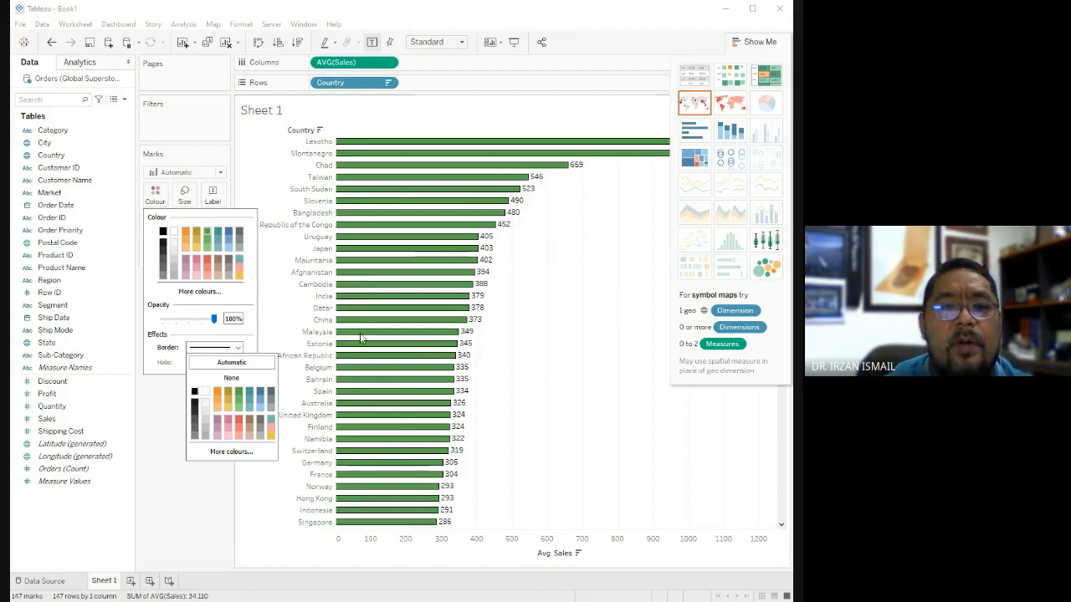
left_click(163, 401)
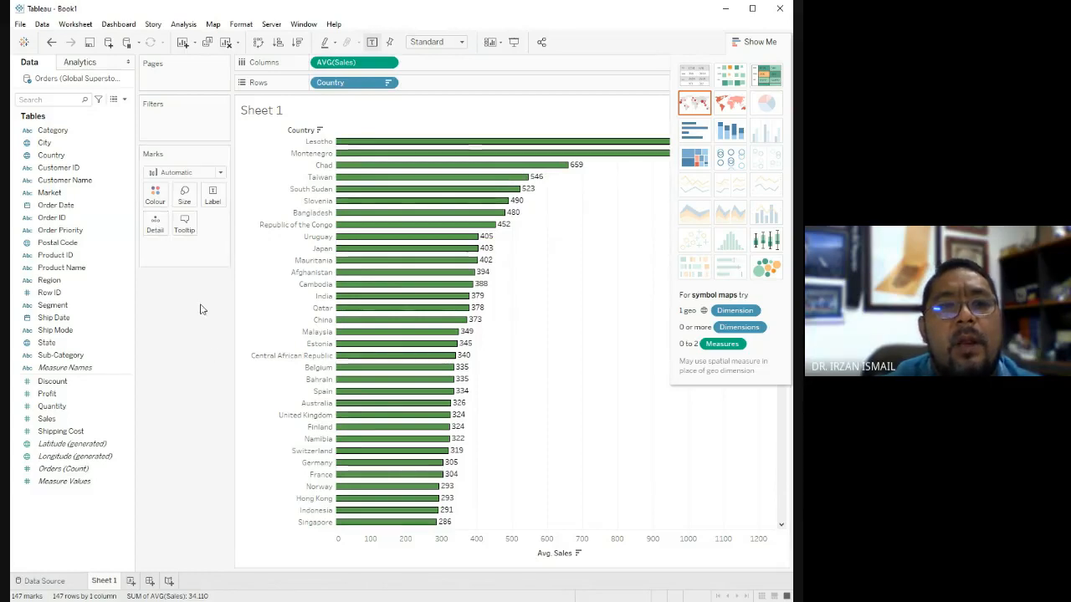
Highlight the Montenegro and Republic of the Congo bars one after the other, and clear the selection.
mouse_move(359, 144)
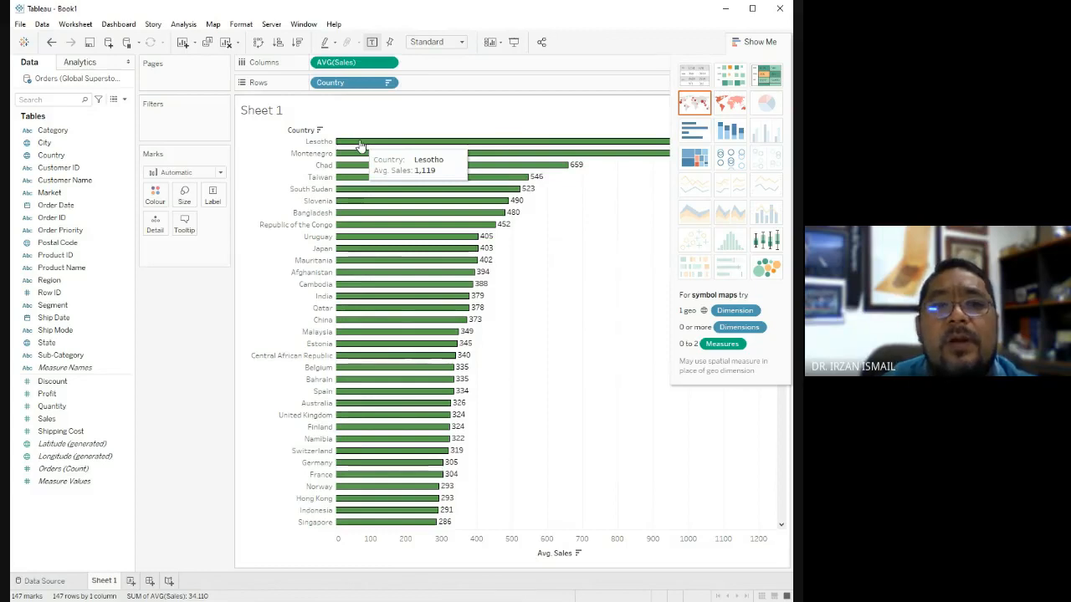
left_click(360, 143)
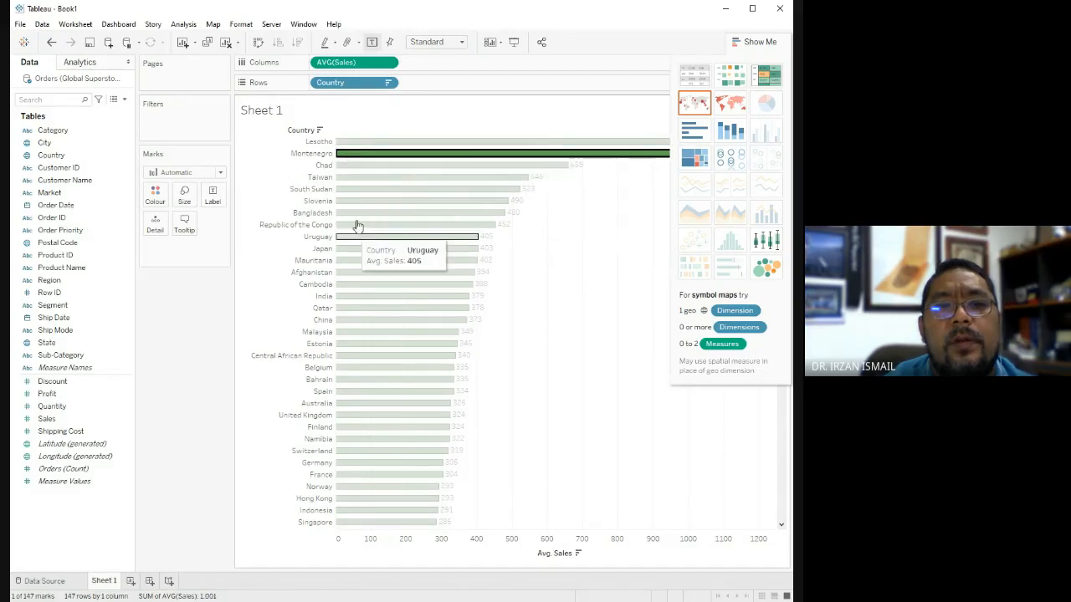
left_click(325, 228)
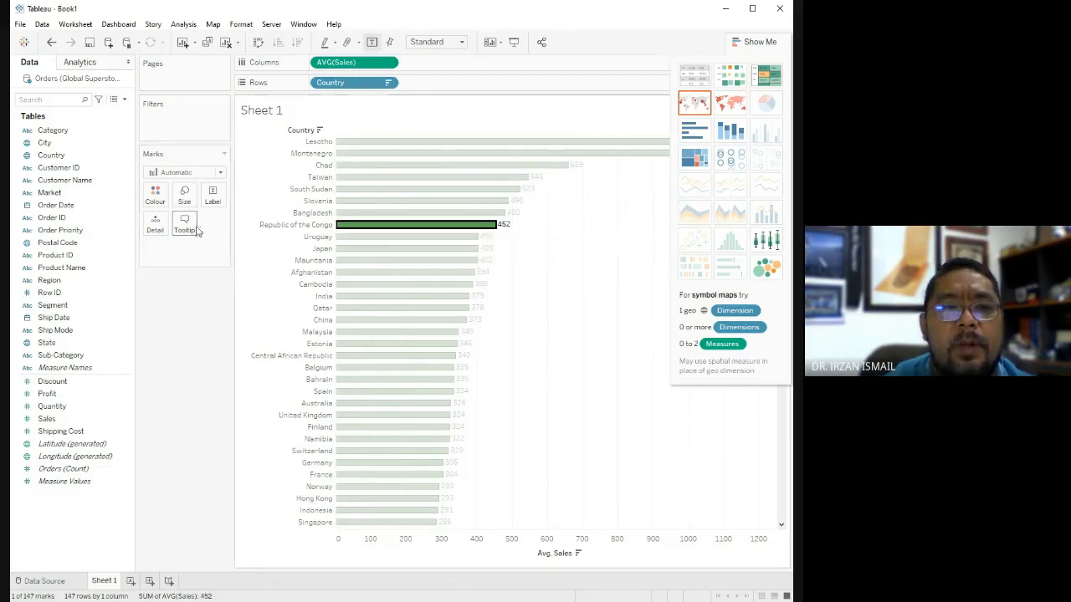
left_click(537, 329)
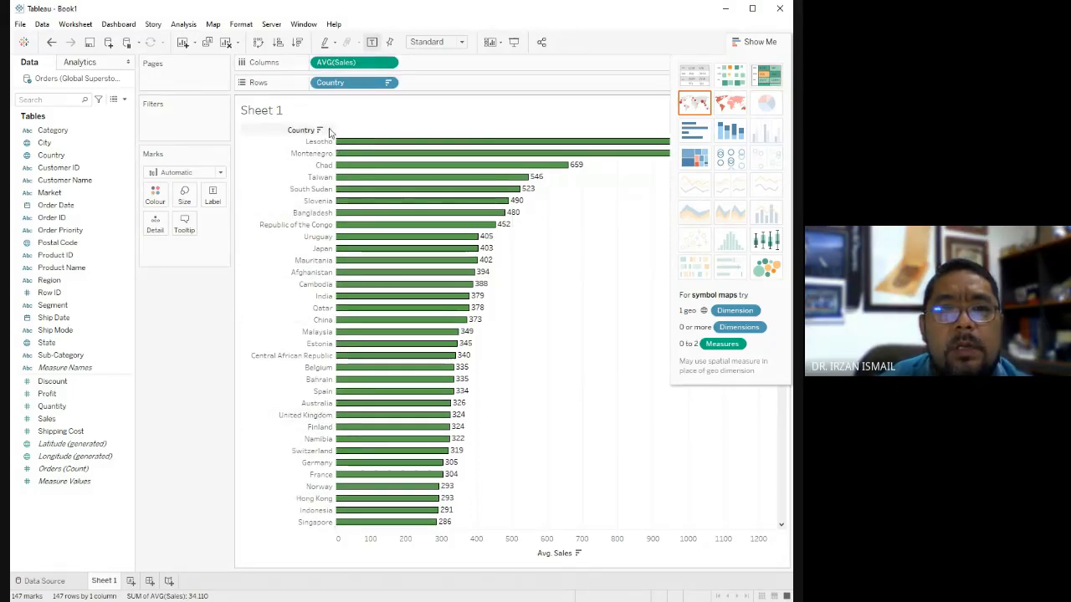
Switch the country order to alphabetical, clear that sort, and return to descending average Sales.
left_click(367, 155)
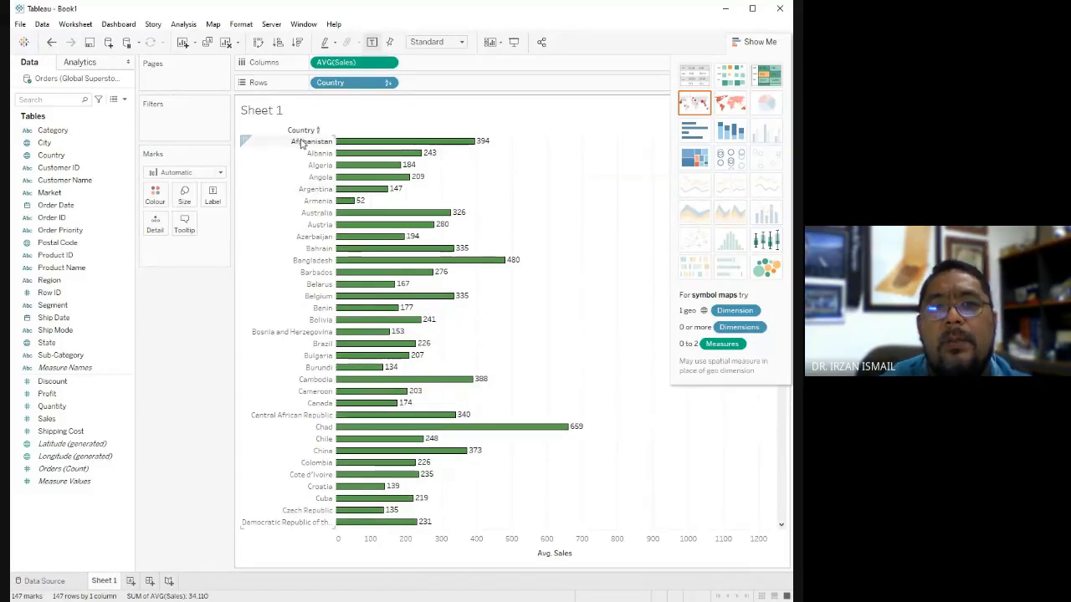
scroll(353, 323, "down", 9)
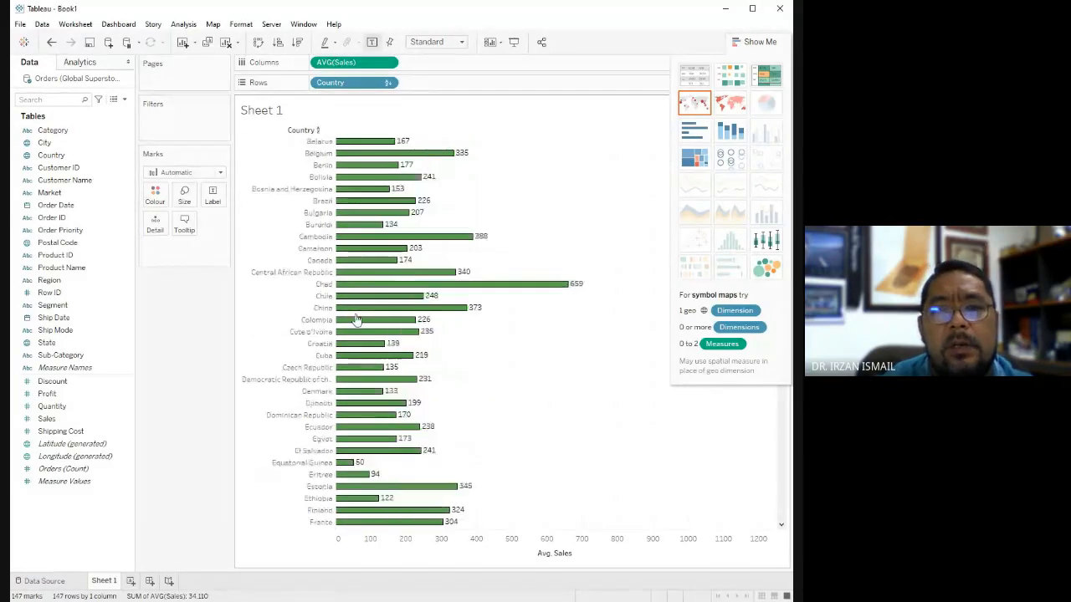
scroll(356, 321, "up", 9)
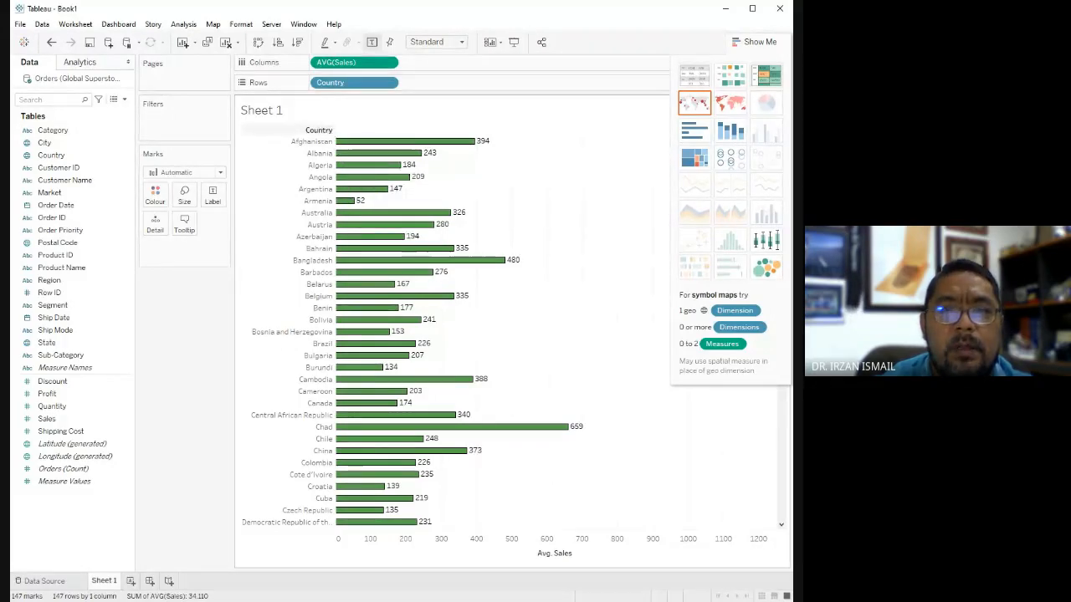
left_click(320, 130)
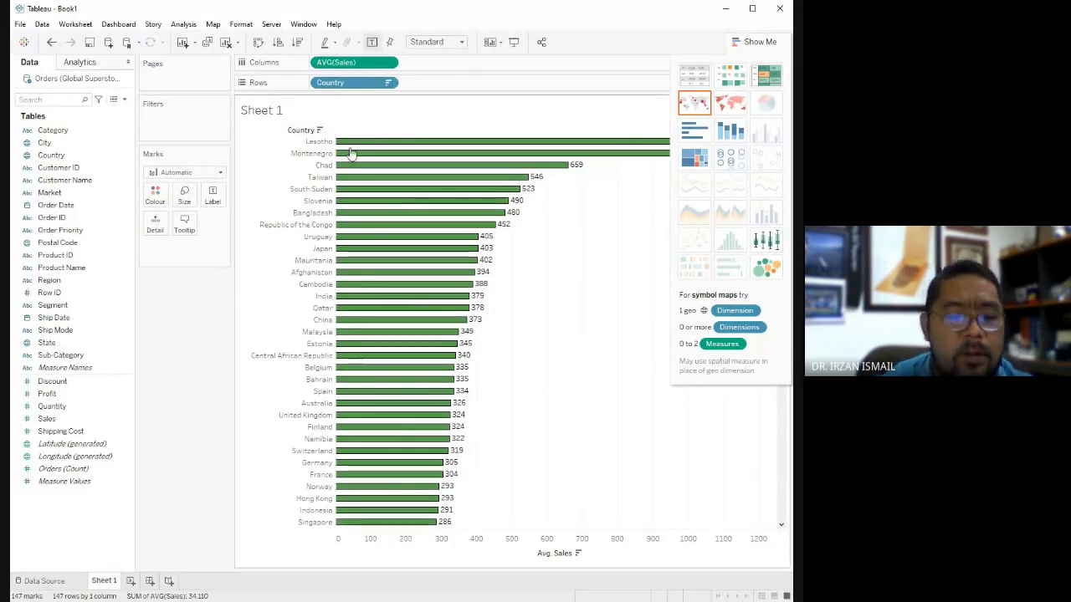
Sort the countries alphabetically, try colouring the bars by Country, undo the colouring, and return to descending average Sales order.
left_click(319, 130)
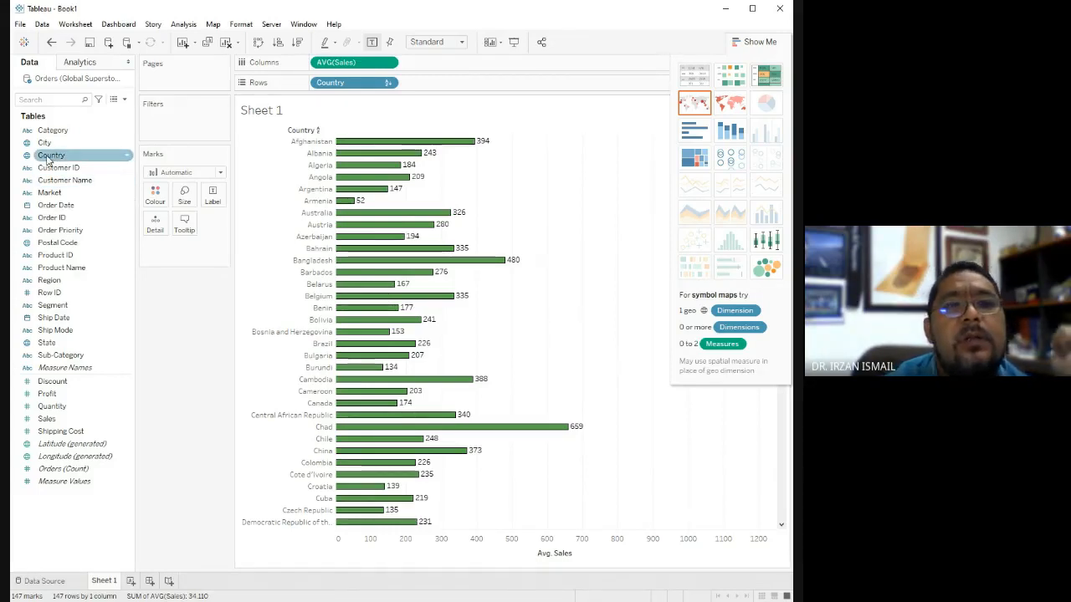
left_click_drag(48, 159, 155, 197)
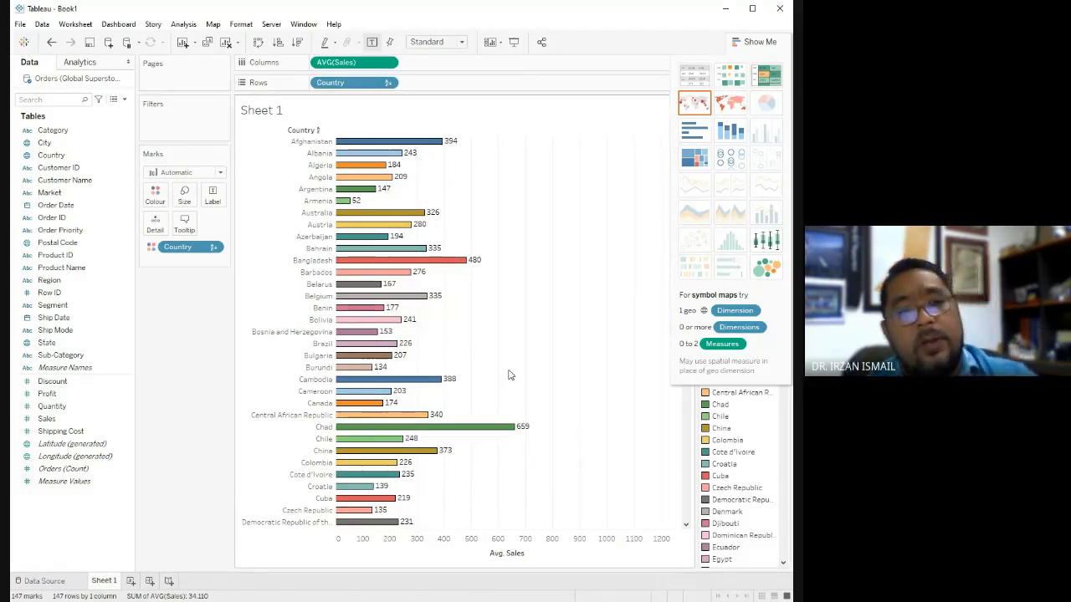
left_click(51, 42)
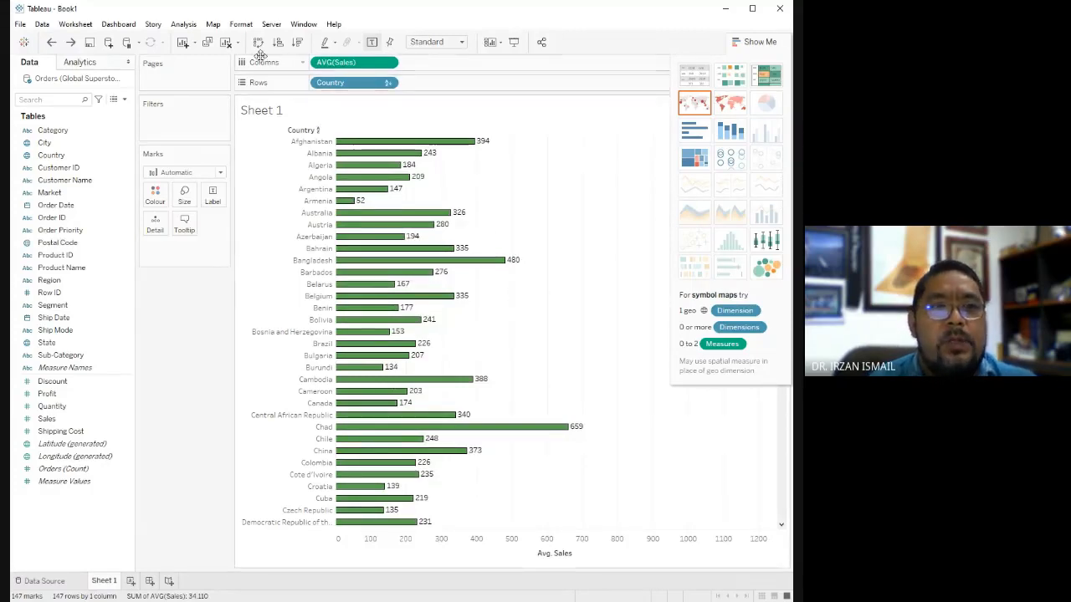
left_click(297, 44)
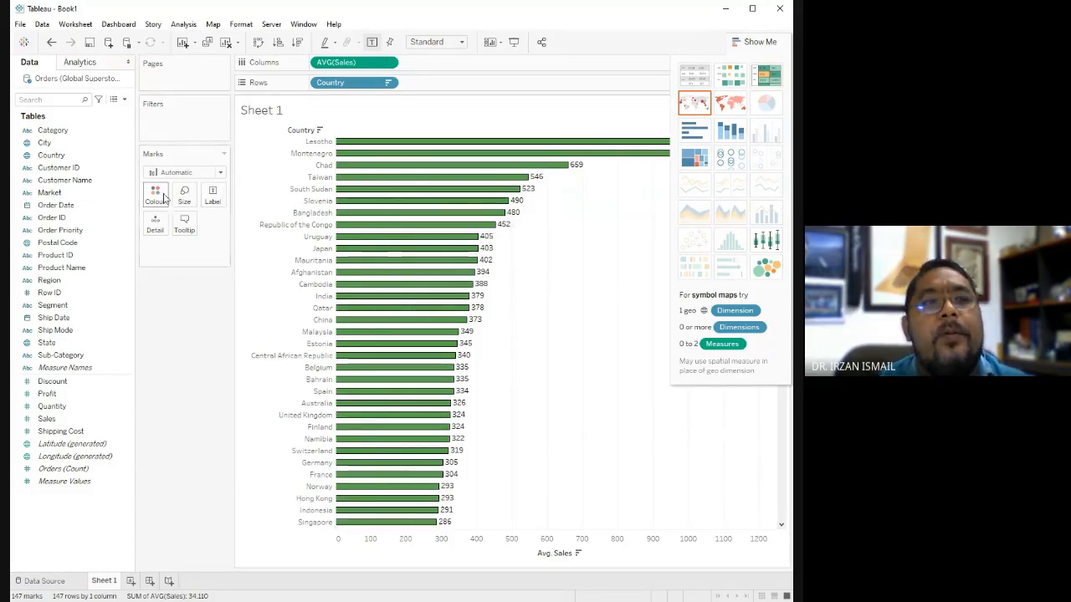
Colour the average Sales bars by Country, then try the alphabetical country order and undo that sort.
left_click(50, 155)
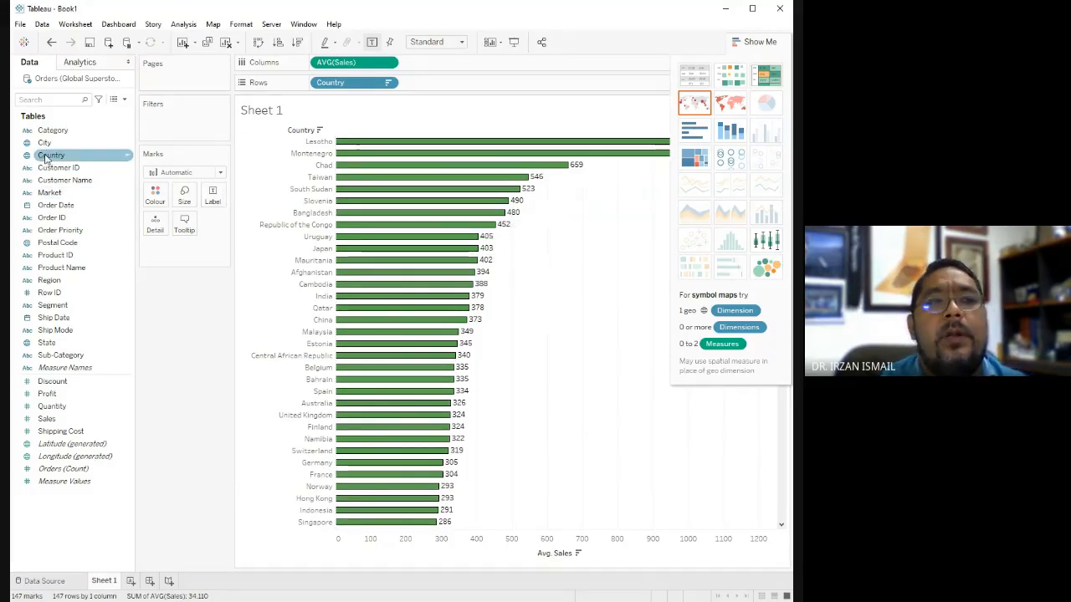
left_click(47, 155)
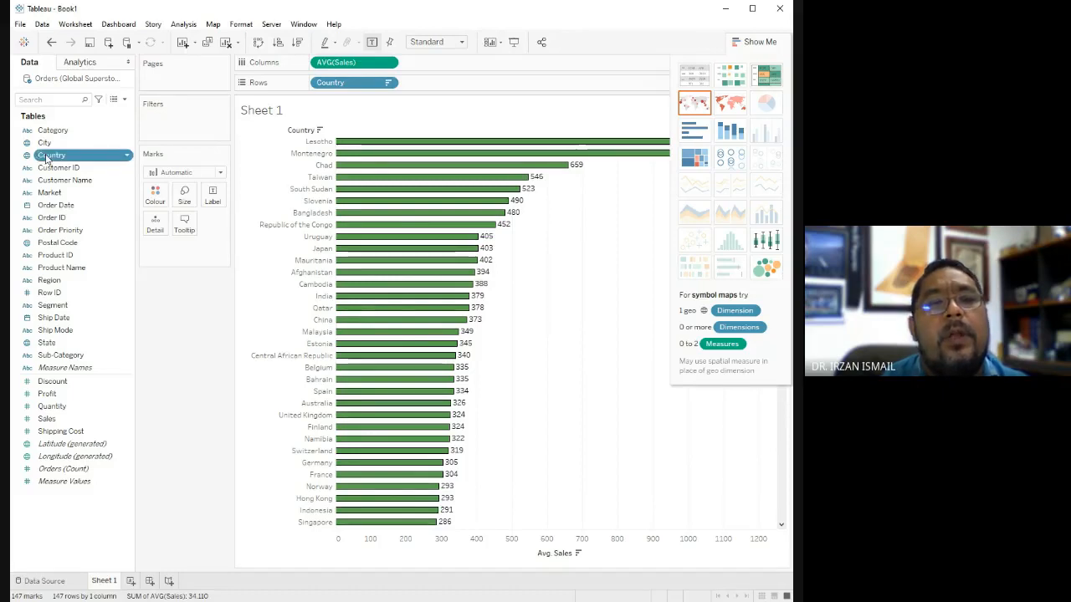
left_click_drag(47, 155, 157, 204)
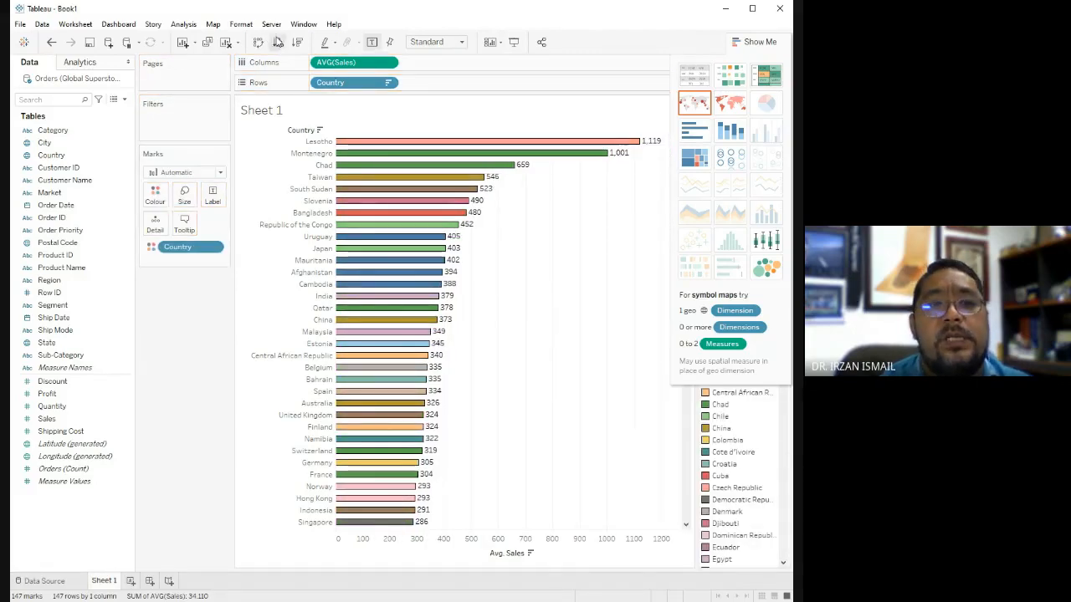
left_click(329, 132)
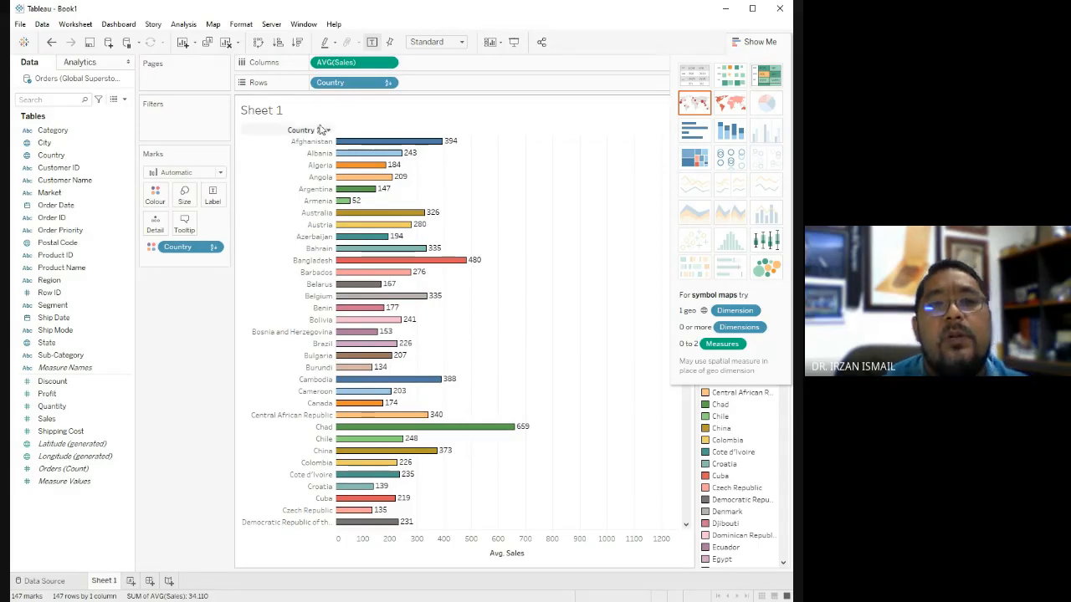
left_click(52, 44)
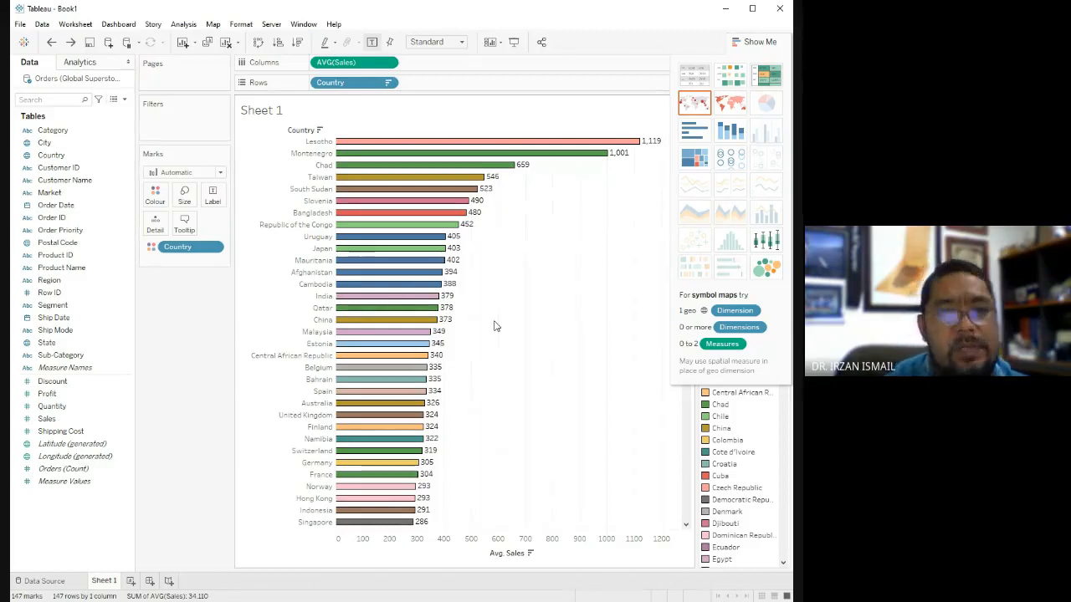
Try sizing the country bars by Profit, look through the countries, and undo the sizing.
left_click(103, 382)
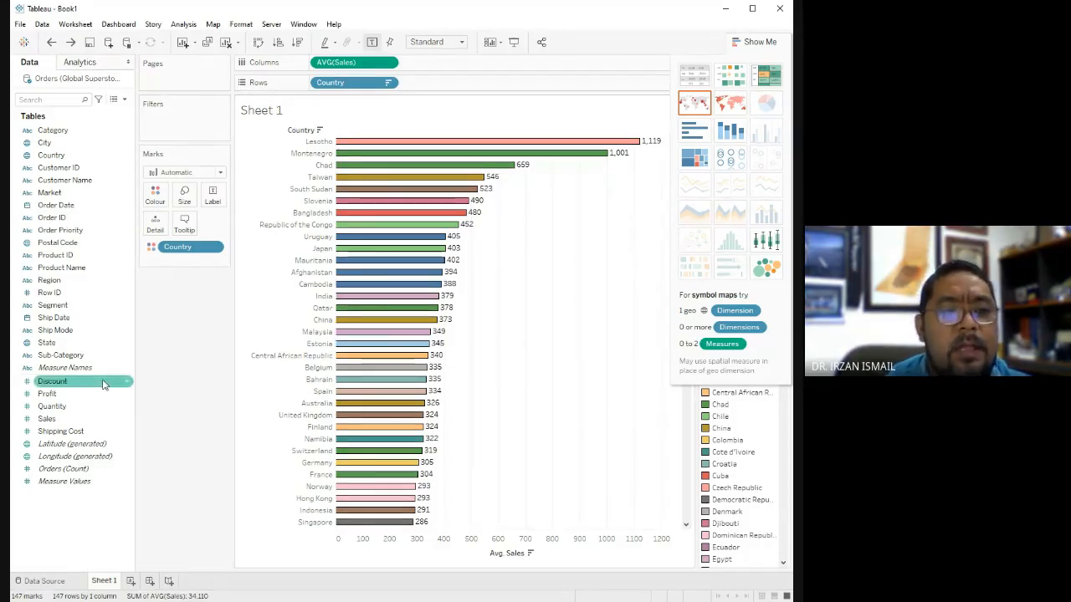
left_click(39, 399)
left_click_drag(39, 399, 179, 195)
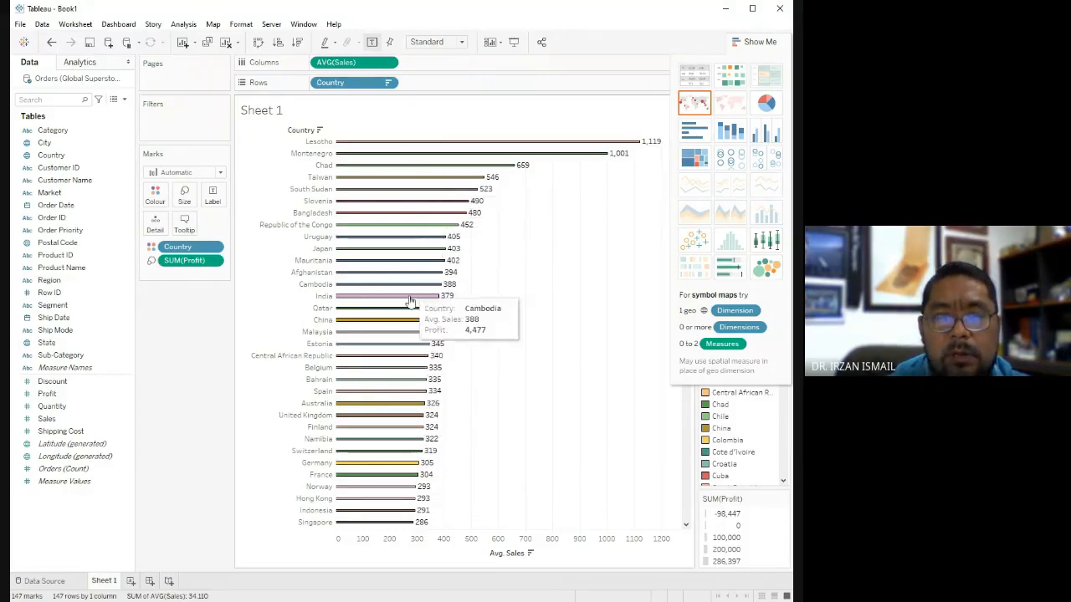
scroll(400, 410, "down", 10)
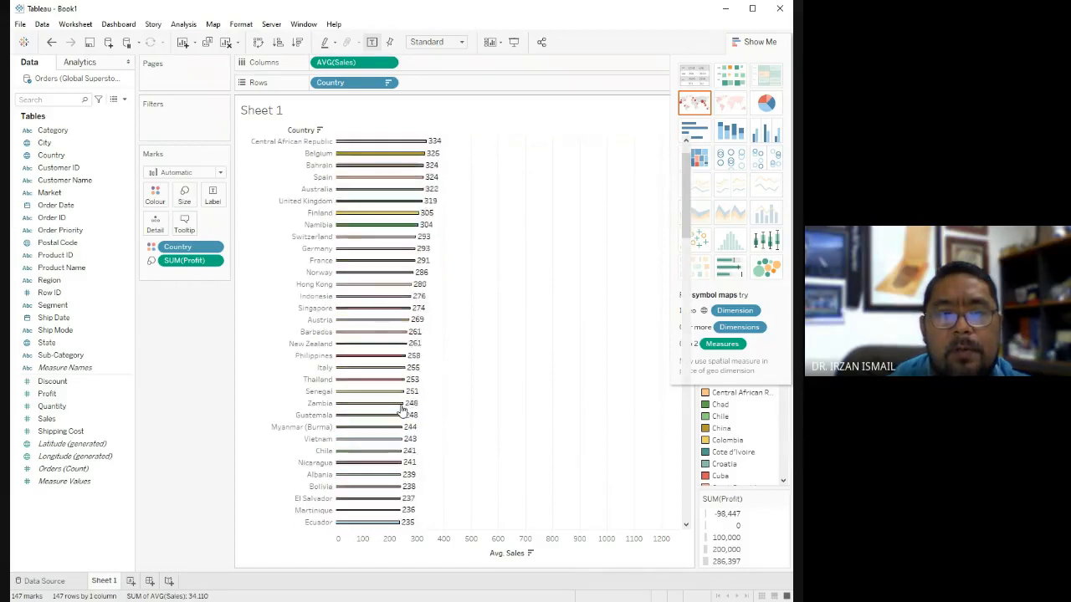
scroll(402, 408, "up", 10)
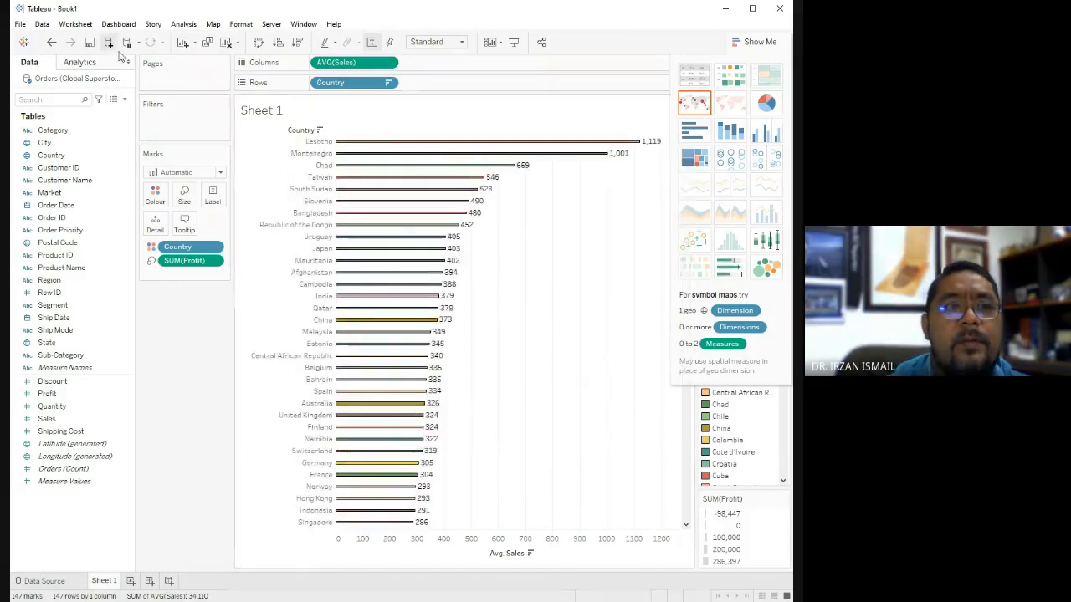
left_click(52, 43)
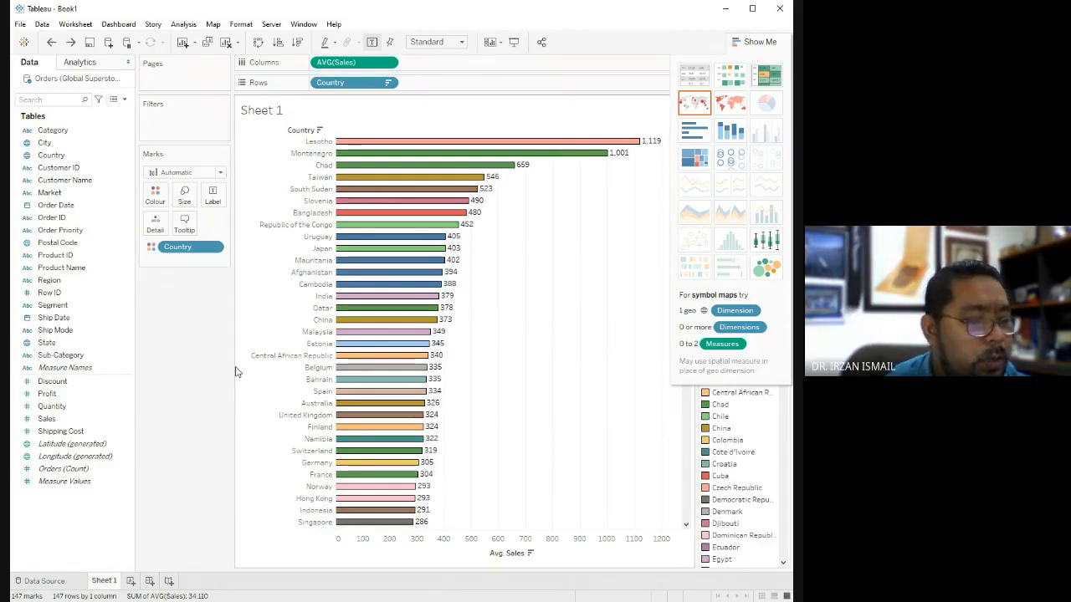
Size the country bars by the sum of Sales and add a second Country field to the rows.
left_click(45, 422)
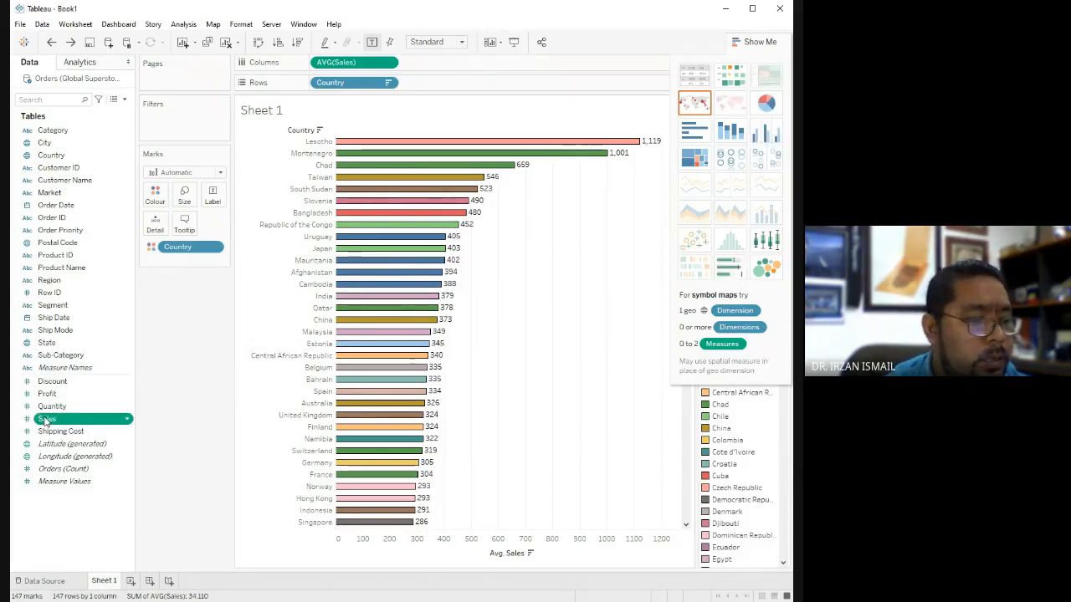
left_click_drag(45, 423, 186, 196)
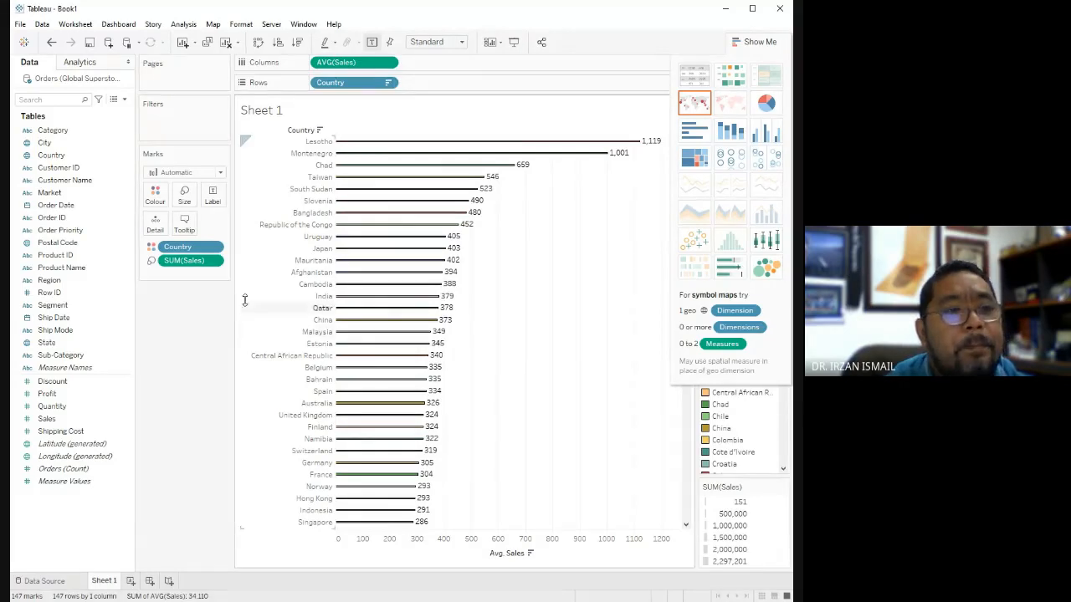
left_click(53, 156)
double_click(52, 156)
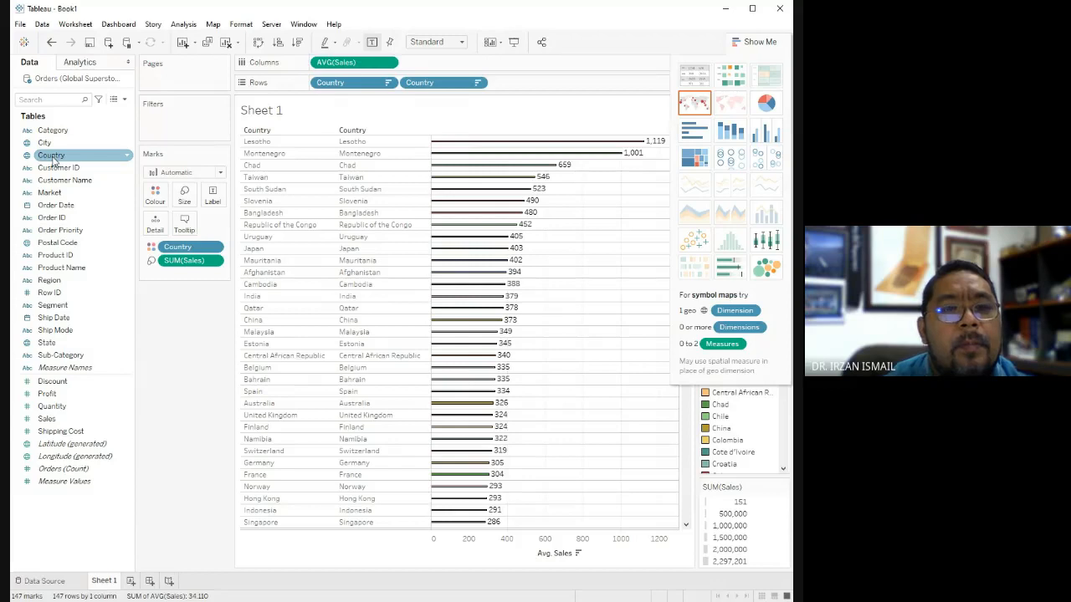
left_click(77, 193)
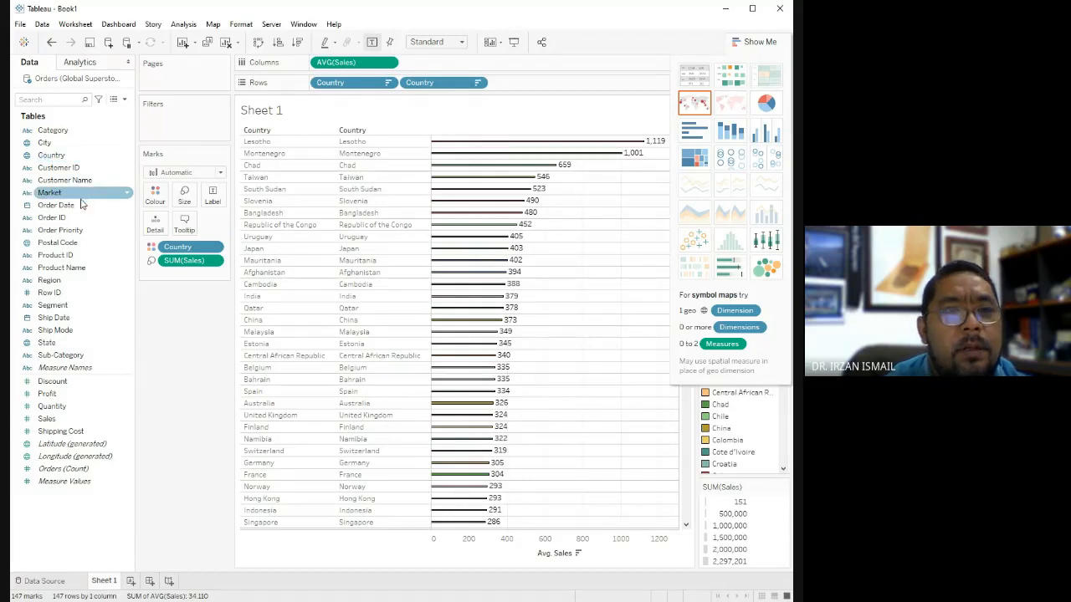
left_click(81, 205)
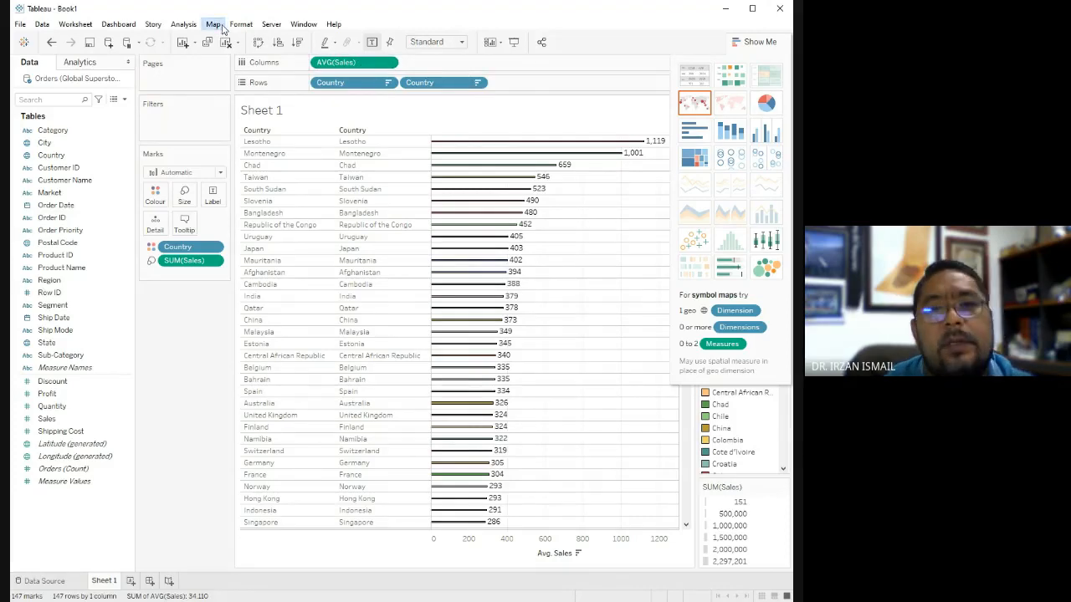
Convert the bar chart to a symbol map and colour its marks by Country.
left_click(699, 102)
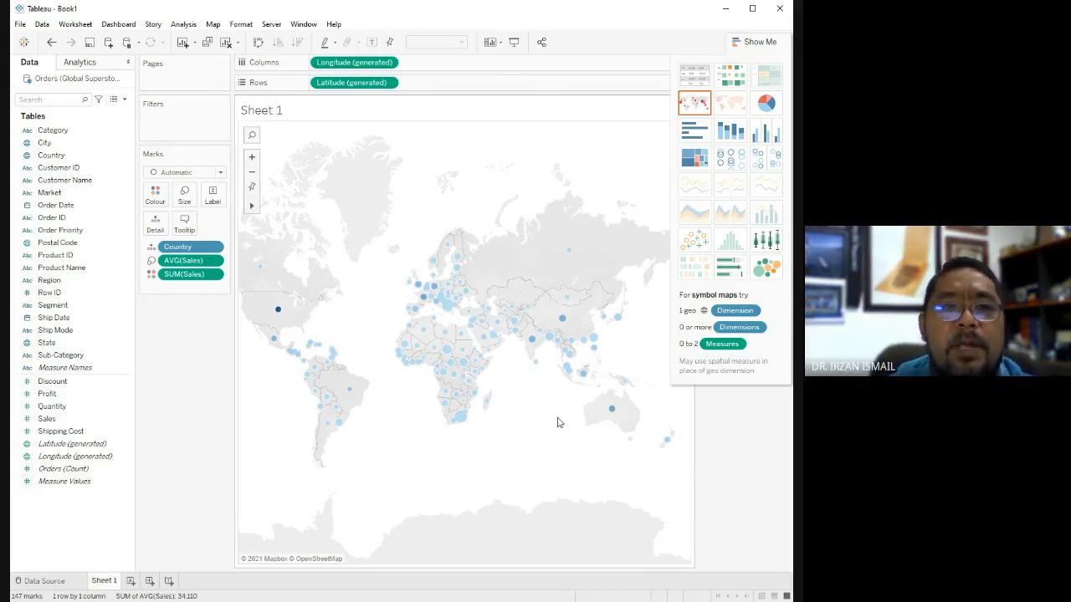
left_click(30, 156)
left_click_drag(46, 159, 155, 193)
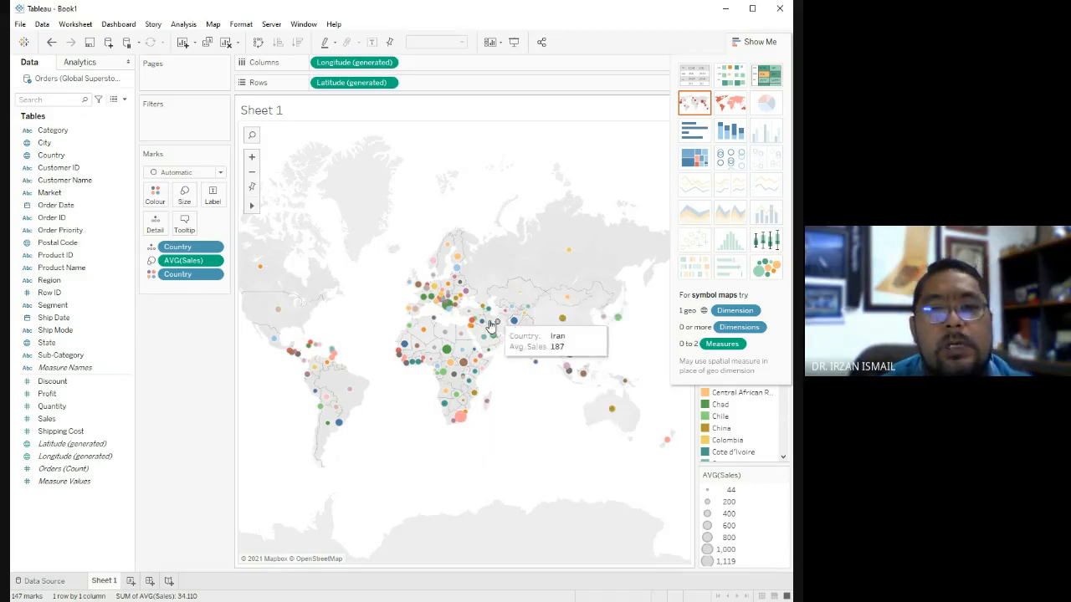
Highlight the blue symbol east of Iran, clear the selection, and show mark labels on the map.
left_click(514, 323)
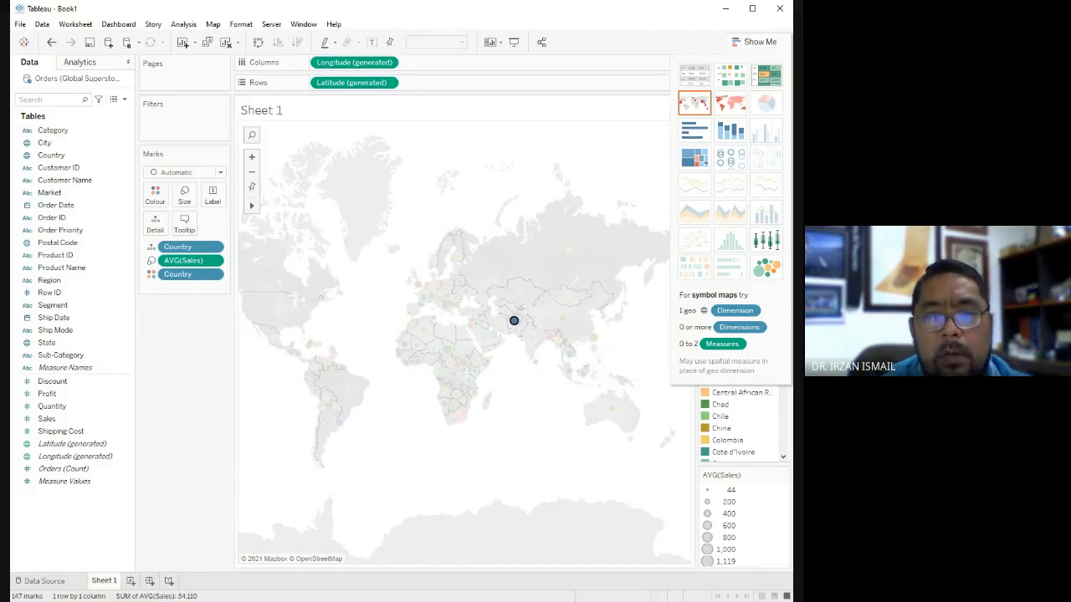
left_click(416, 452)
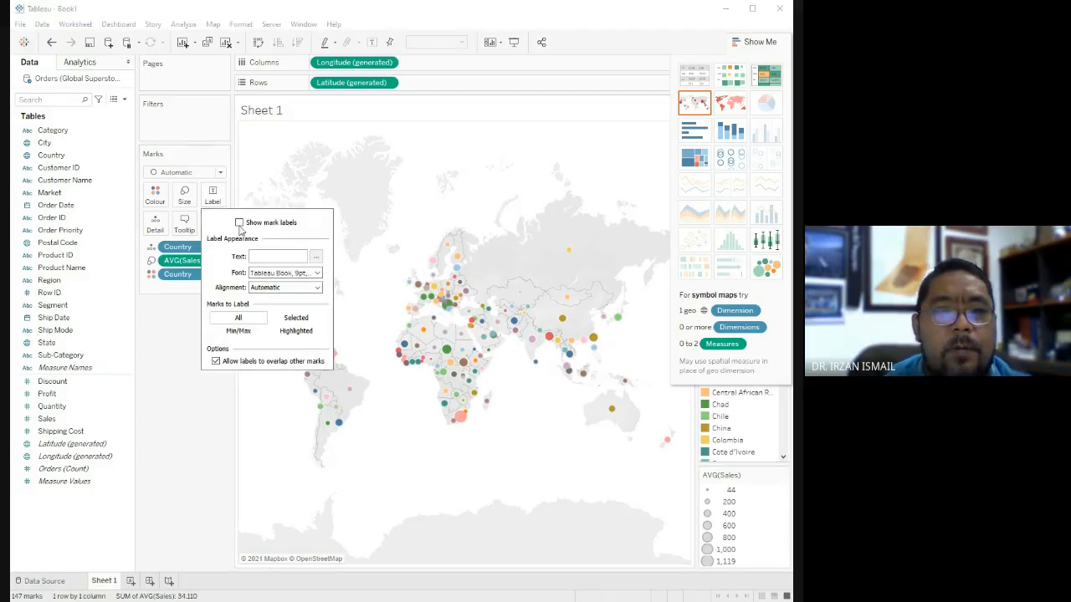
left_click(239, 223)
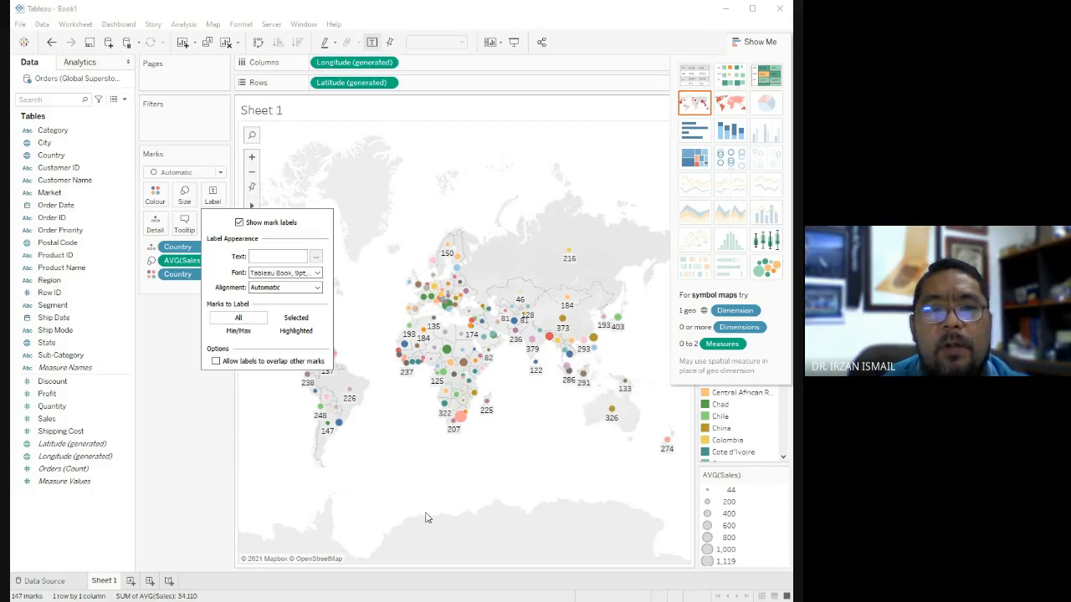
left_click(268, 495)
Highlight Russia's symbol on the map to view its average Sales, and clear the selection.
mouse_move(579, 379)
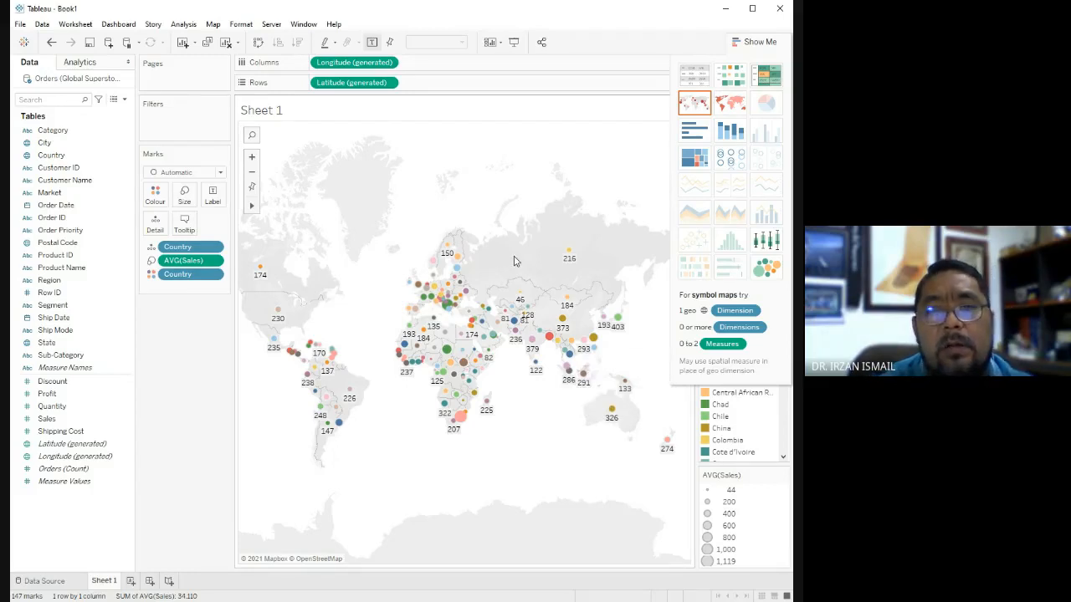
left_click(568, 252)
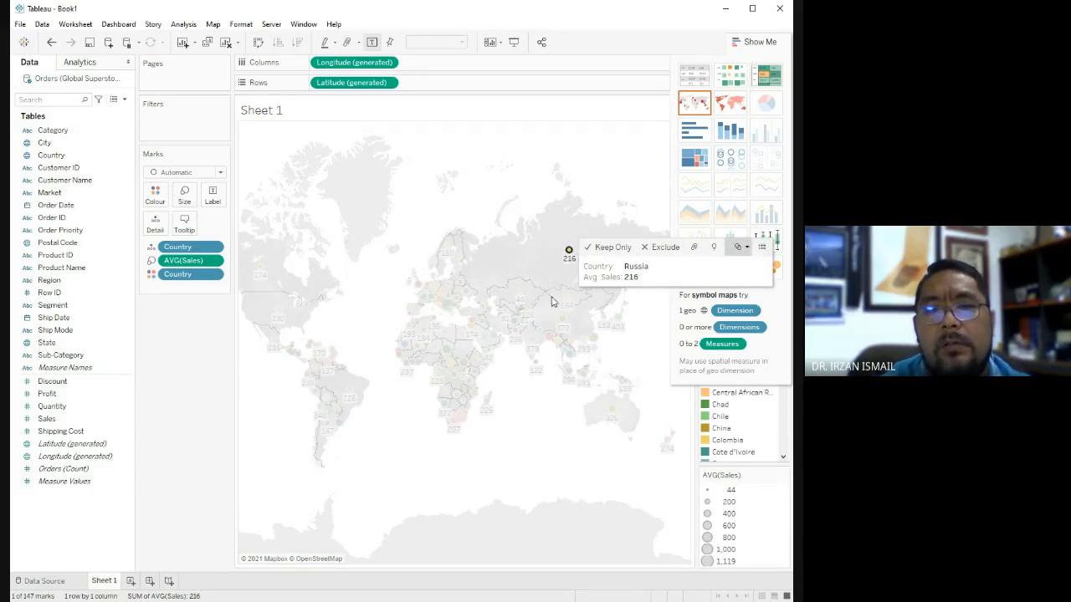
left_click(550, 148)
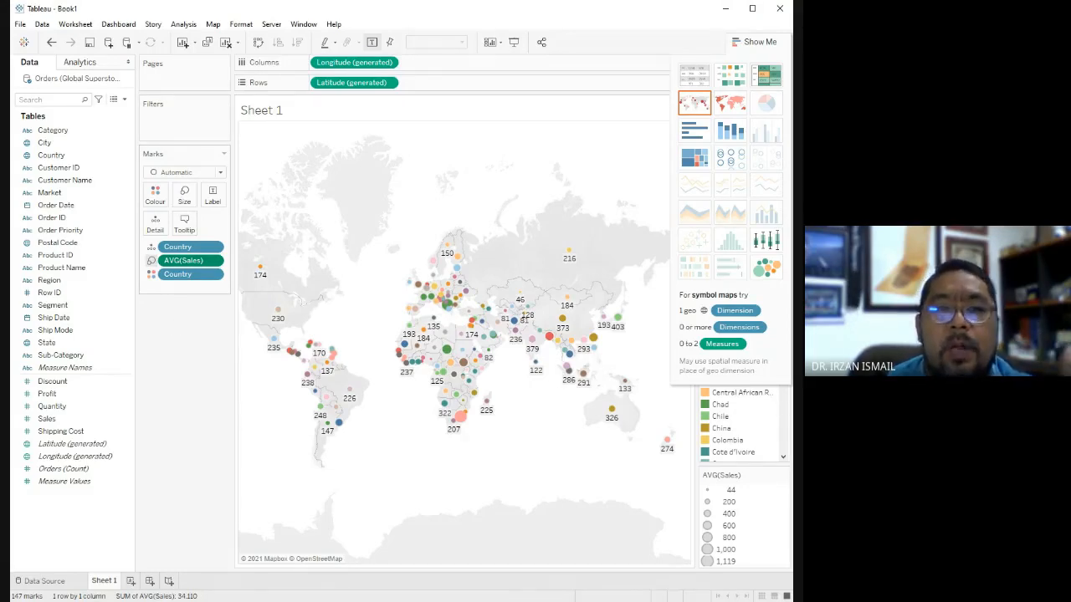
Try average Sales as the mark label instead of the size, try colouring the marks by City, and undo both.
key("ctrl+z")
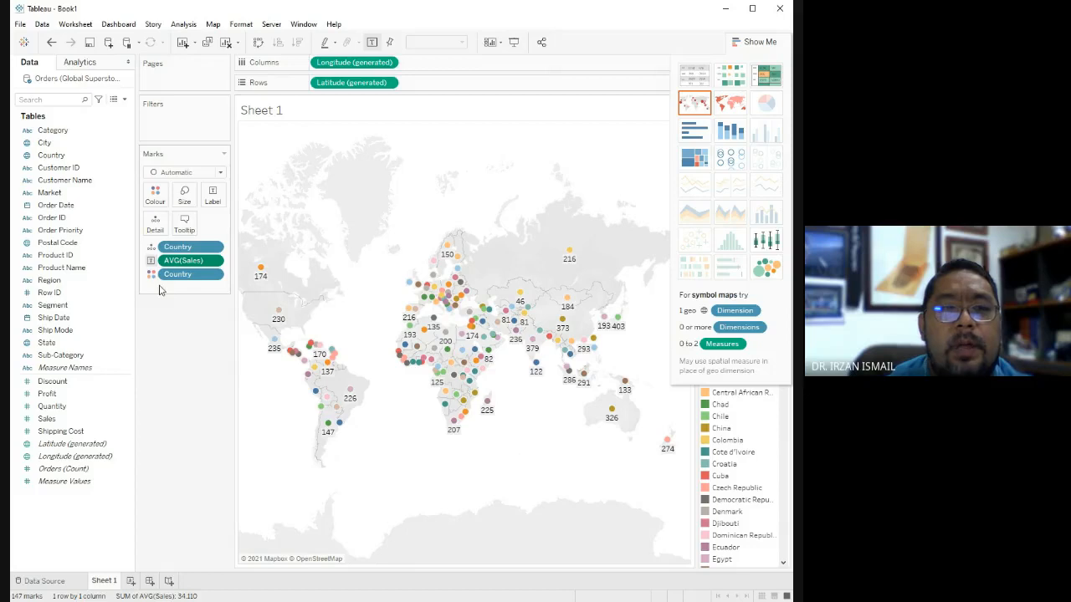
key("ctrl+y")
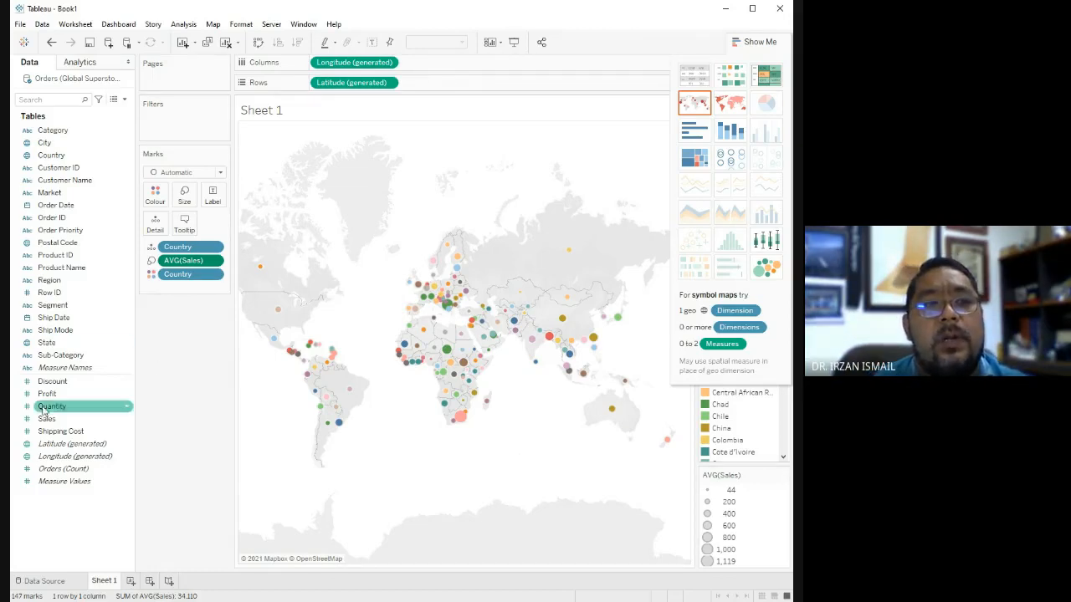
left_click_drag(39, 146, 157, 197)
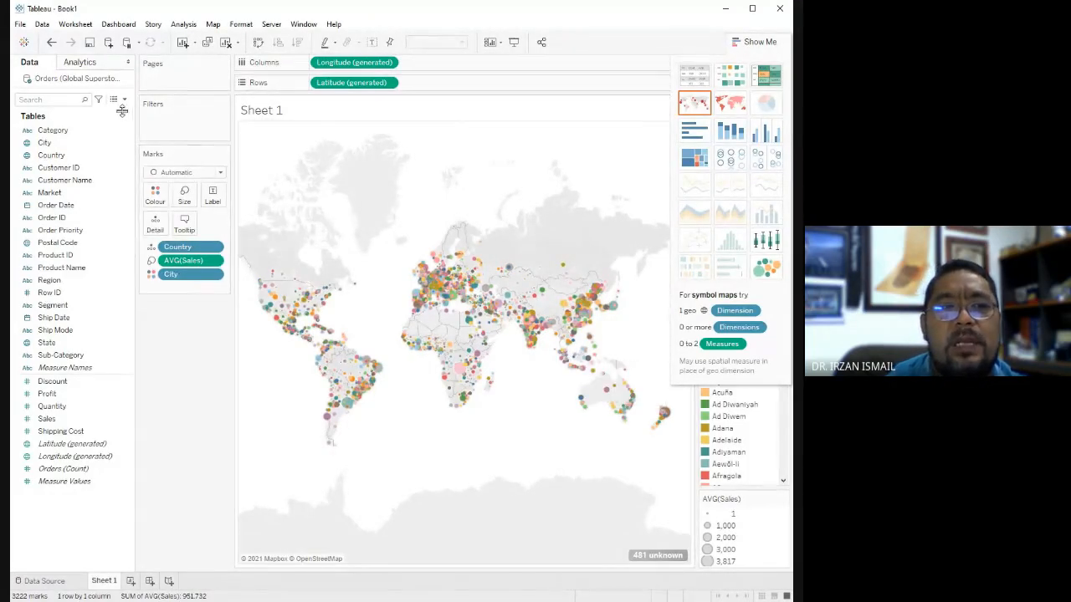
left_click(51, 44)
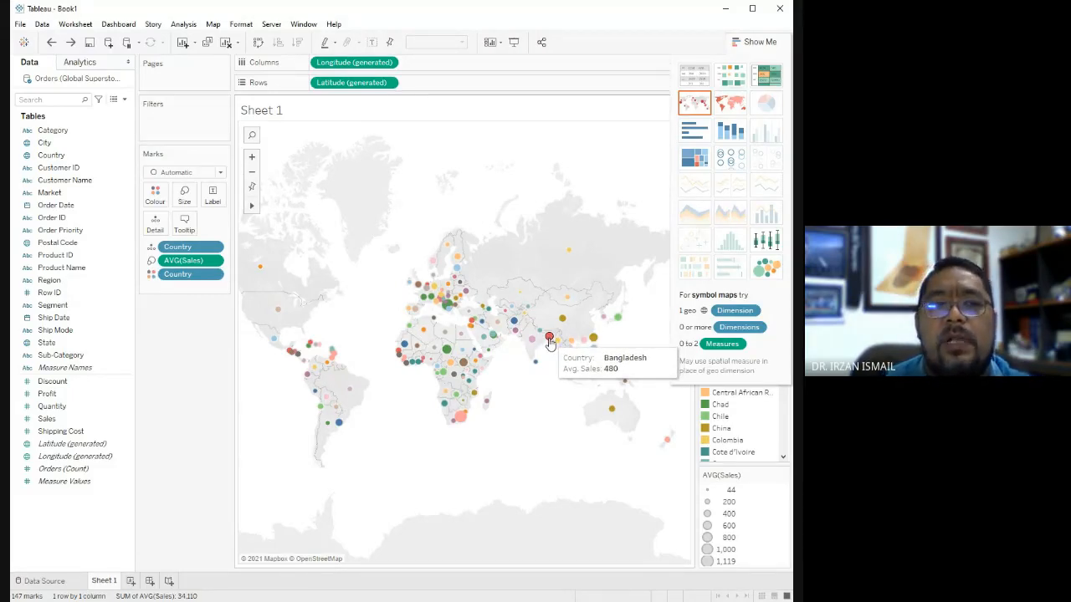
Show mark labels on the country-coloured map symbols and select Estonia's symbol.
left_click(213, 197)
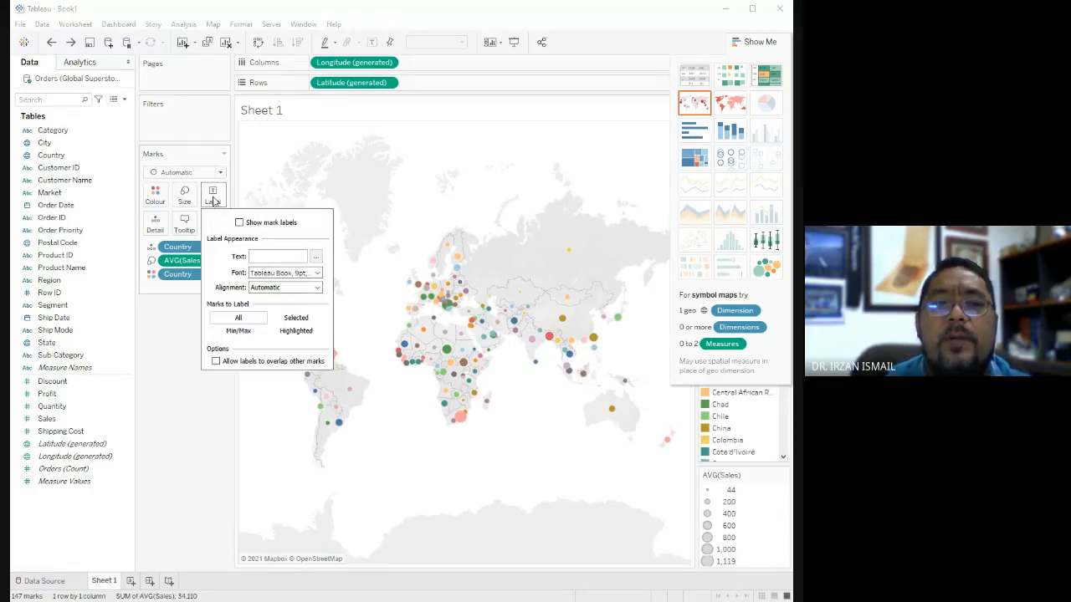
left_click(239, 222)
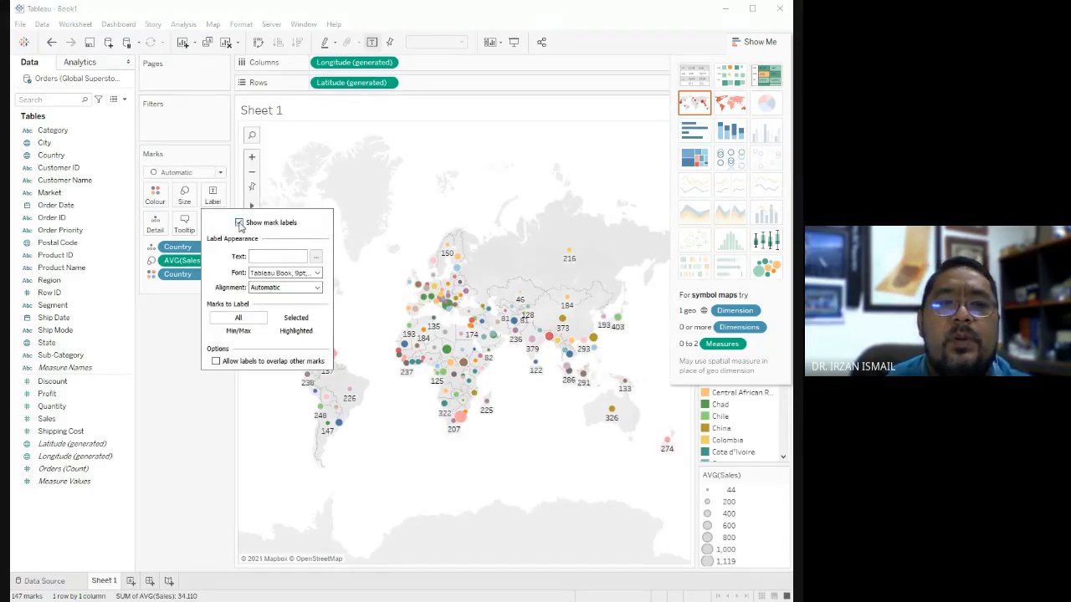
left_click(590, 467)
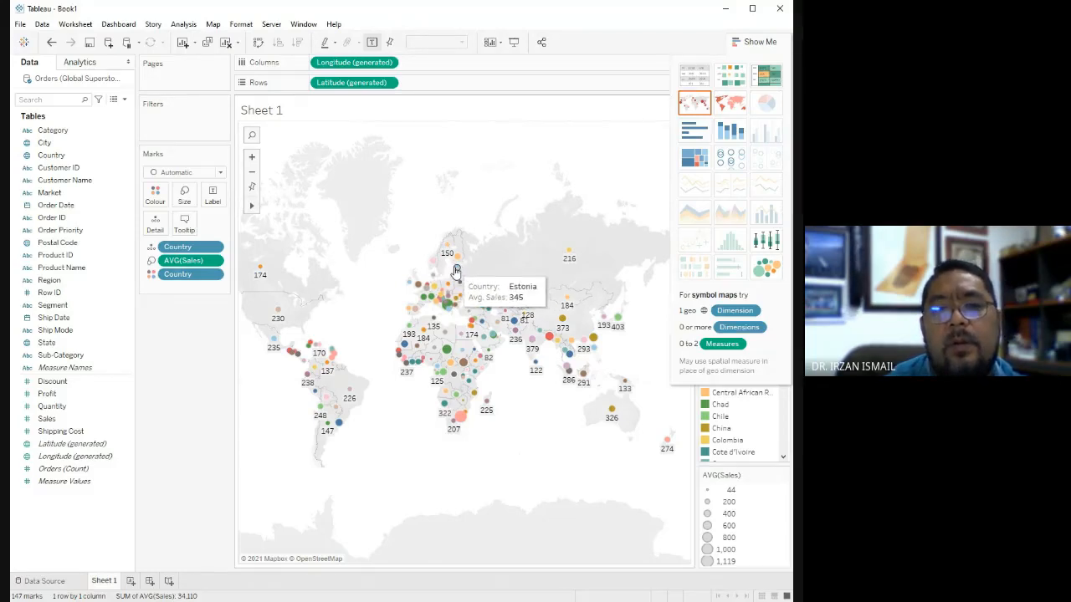
left_click(458, 270)
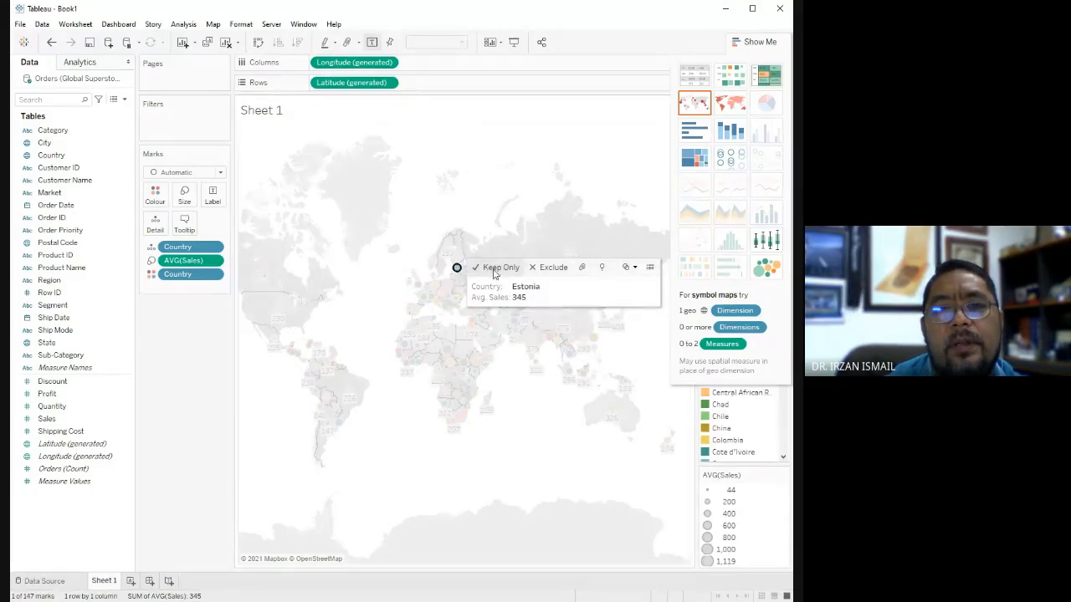
Try keeping only Estonia on the map, undo the filter, and clear the symbol selection.
left_click(495, 269)
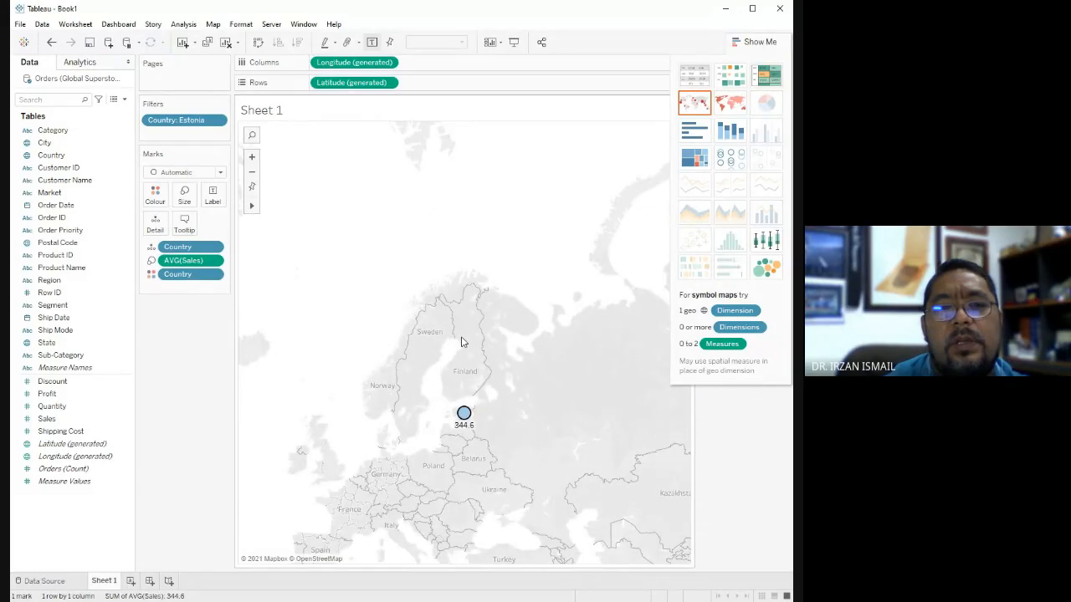
scroll(469, 414, "down", 3)
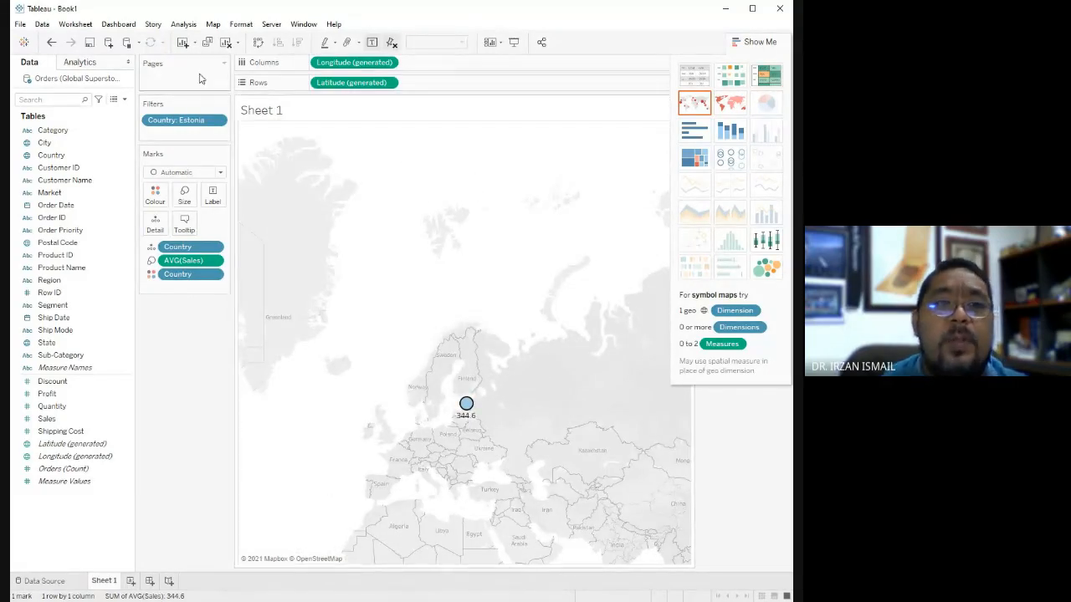
left_click(52, 43)
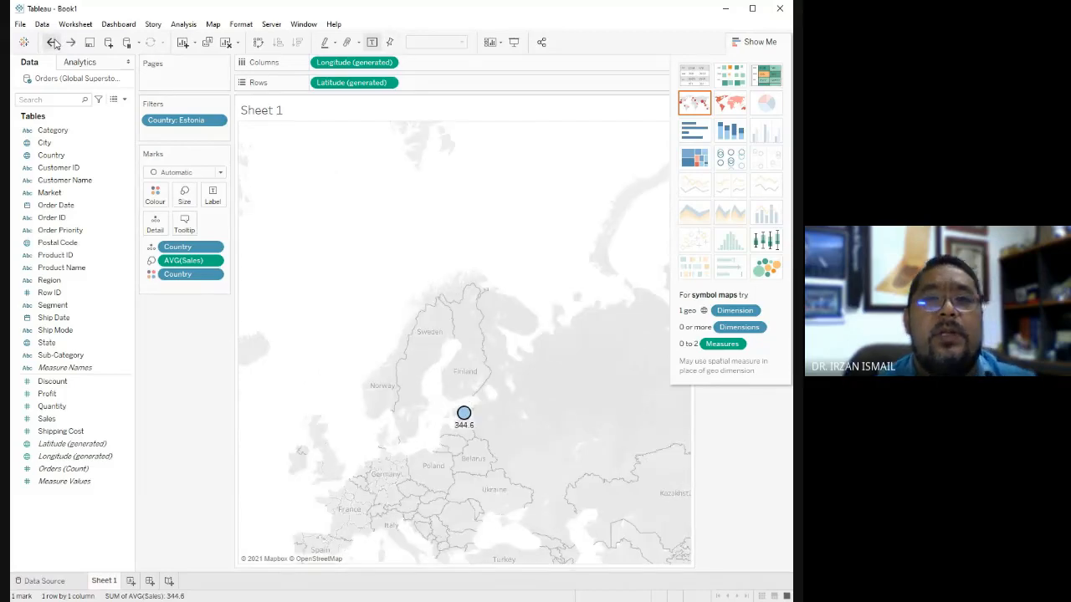
left_click(52, 43)
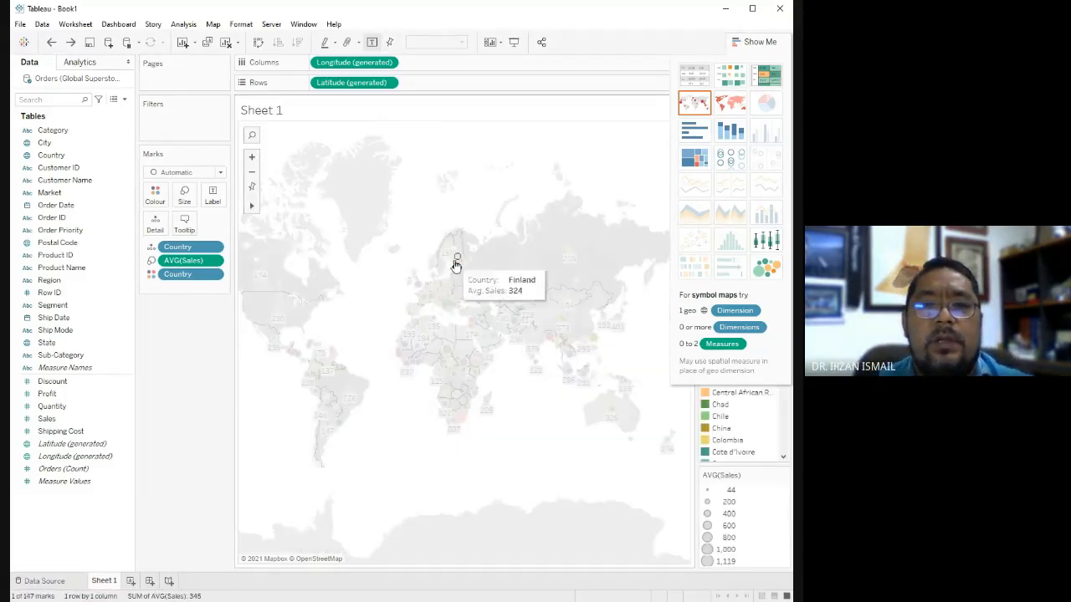
left_click(529, 195)
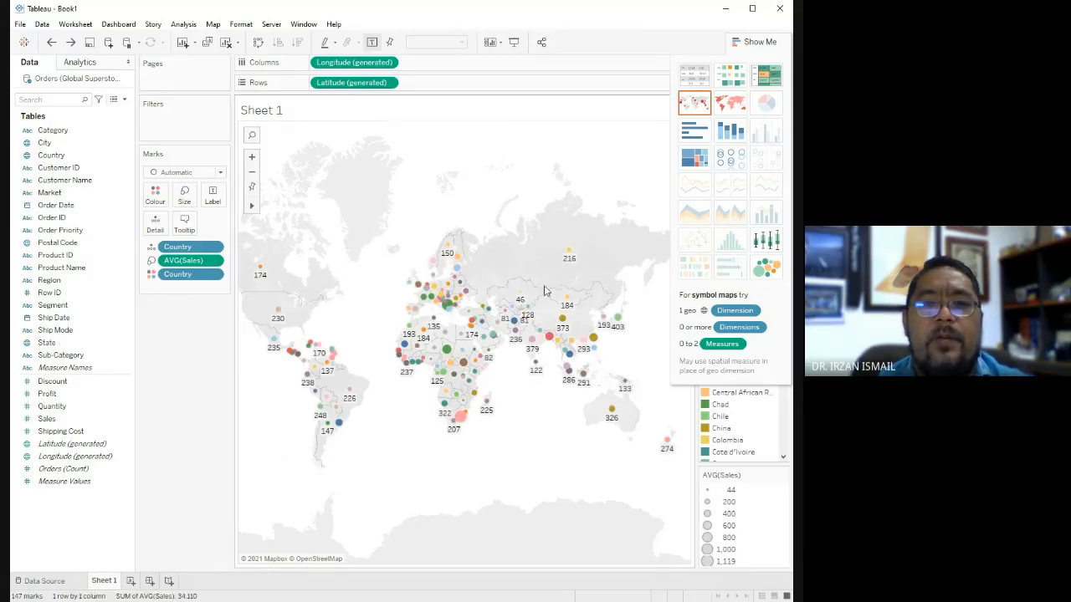
Examine the font and alignment options for the map's mark labels.
mouse_move(563, 343)
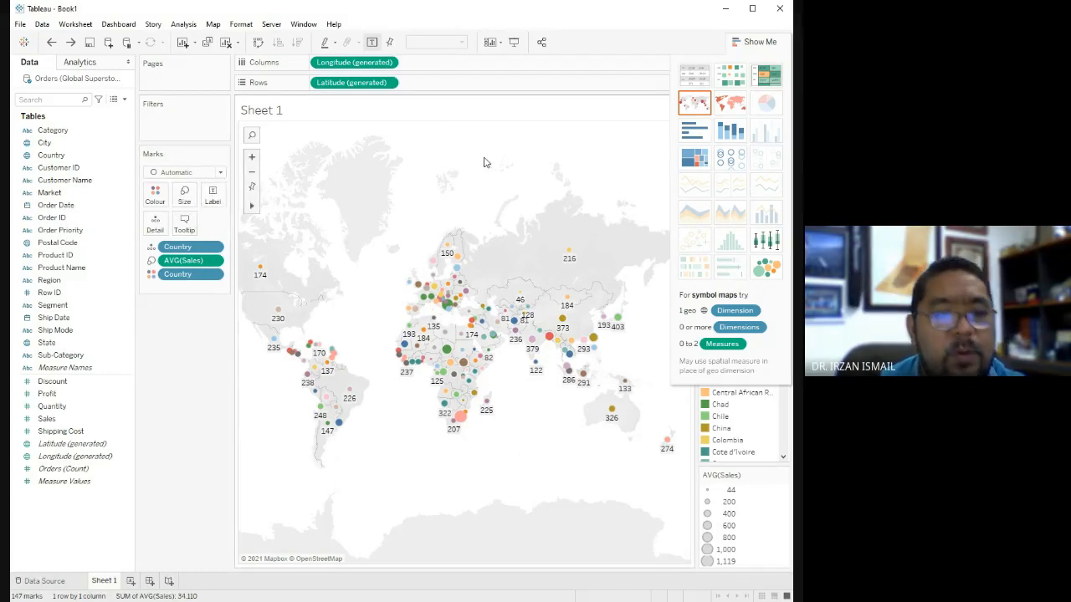
left_click(214, 197)
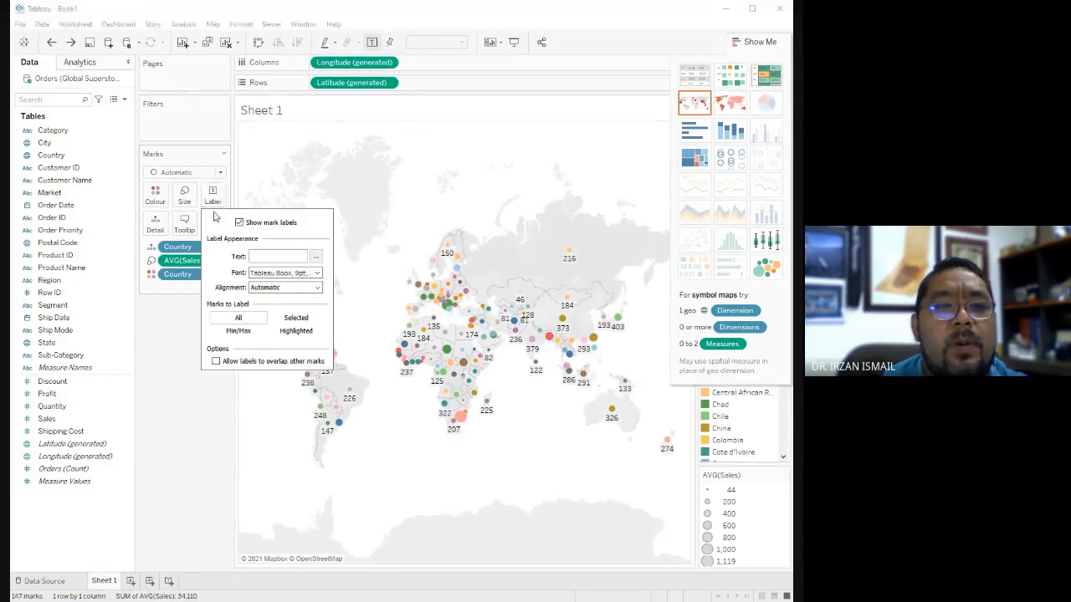
left_click(306, 273)
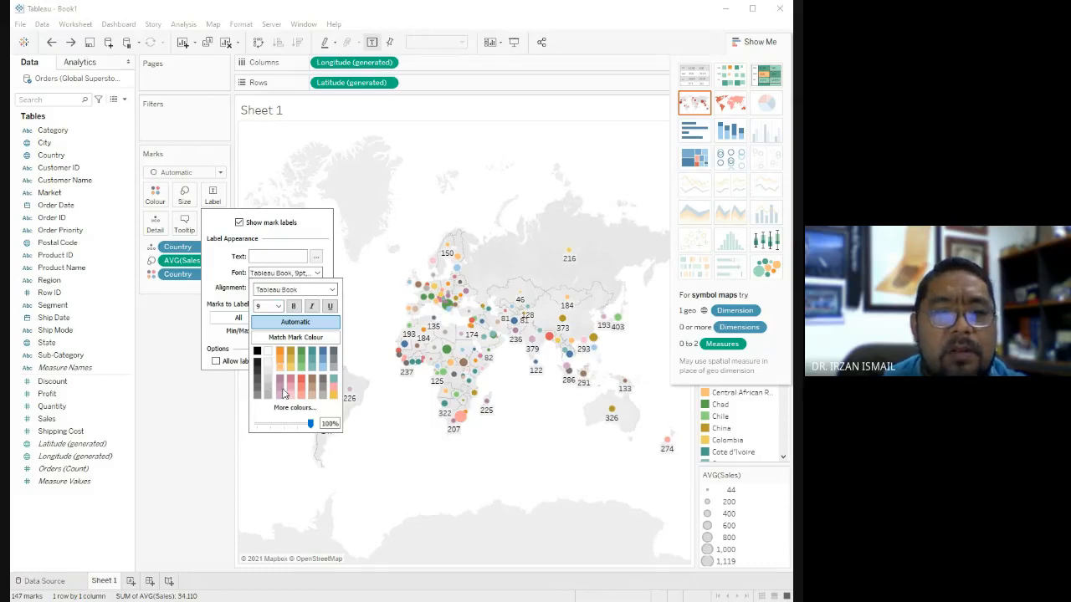
left_click(216, 266)
left_click(283, 290)
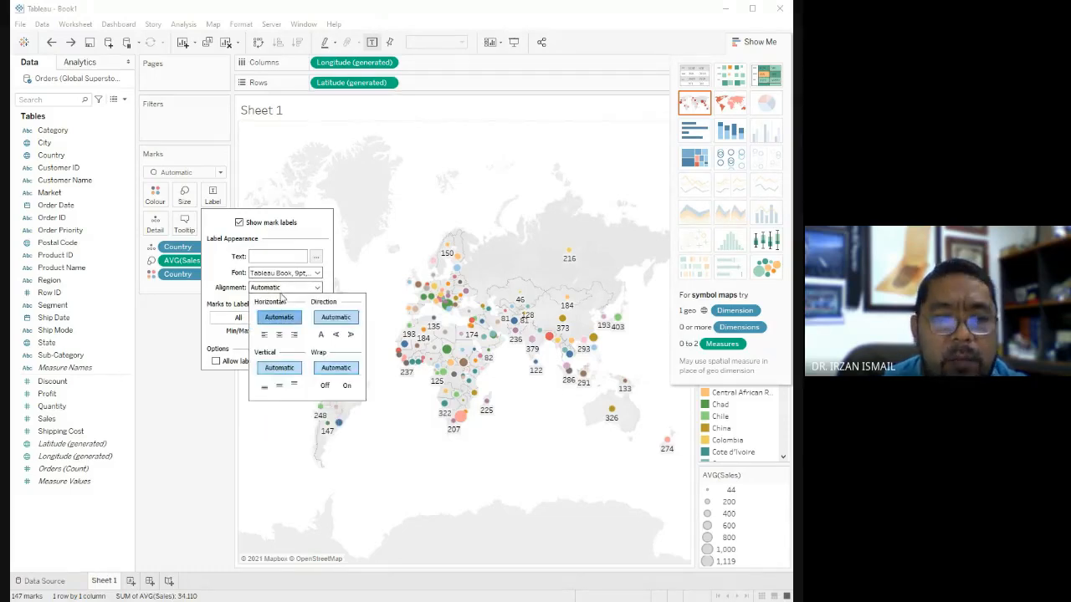
left_click(219, 285)
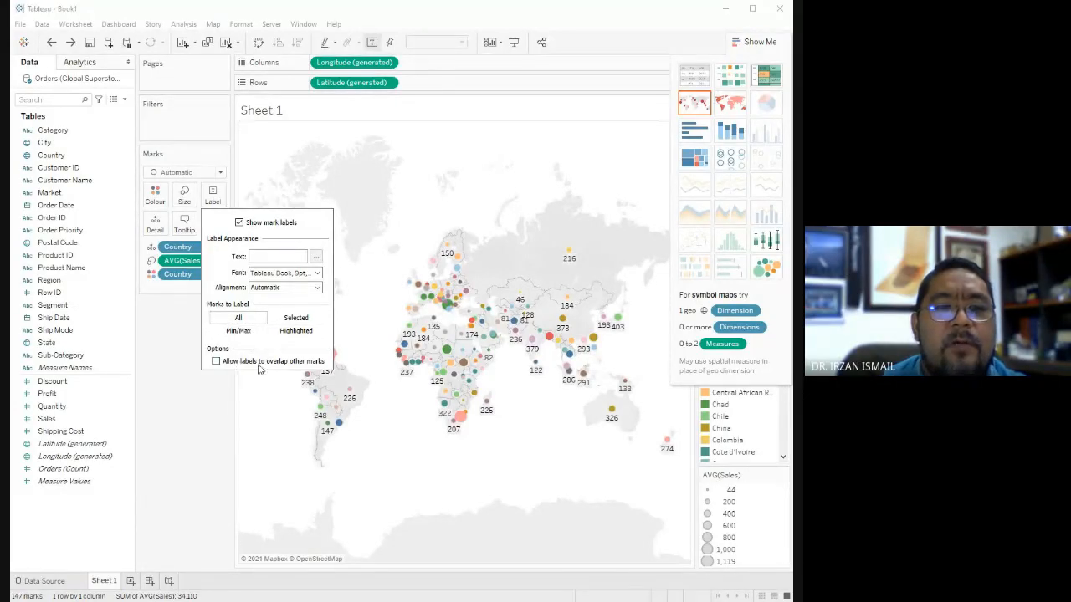
Try allowing the map labels to overlap other marks, and turn the option off again.
left_click(216, 361)
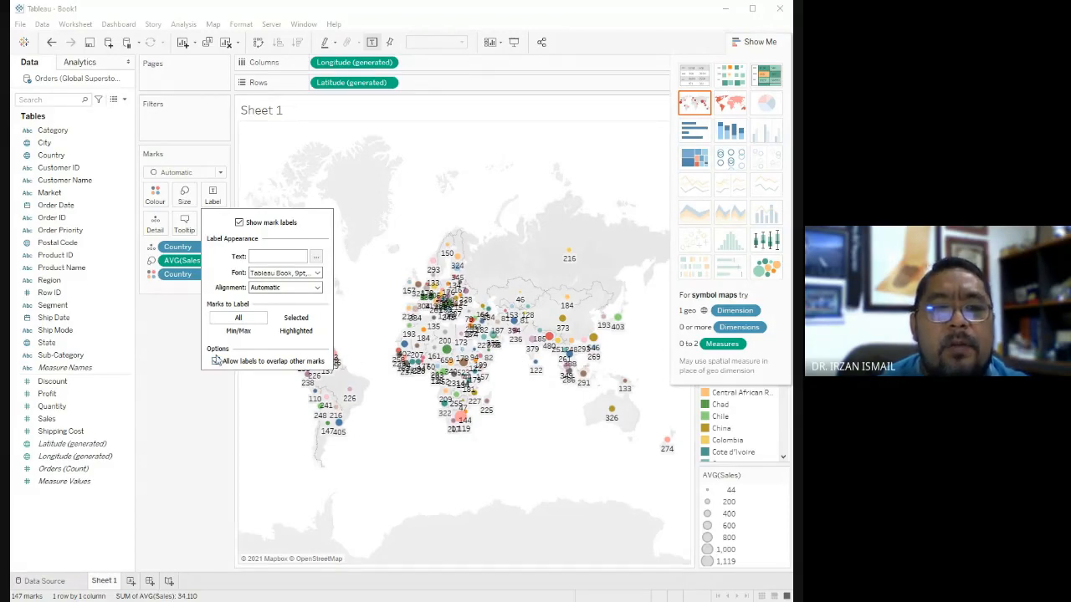
left_click(216, 361)
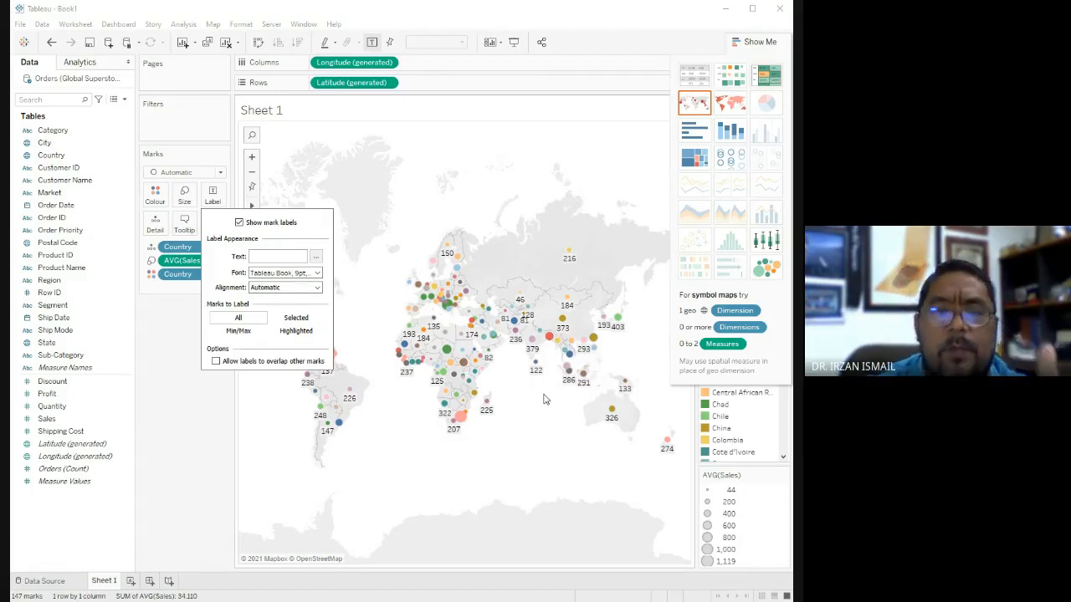
left_click(217, 361)
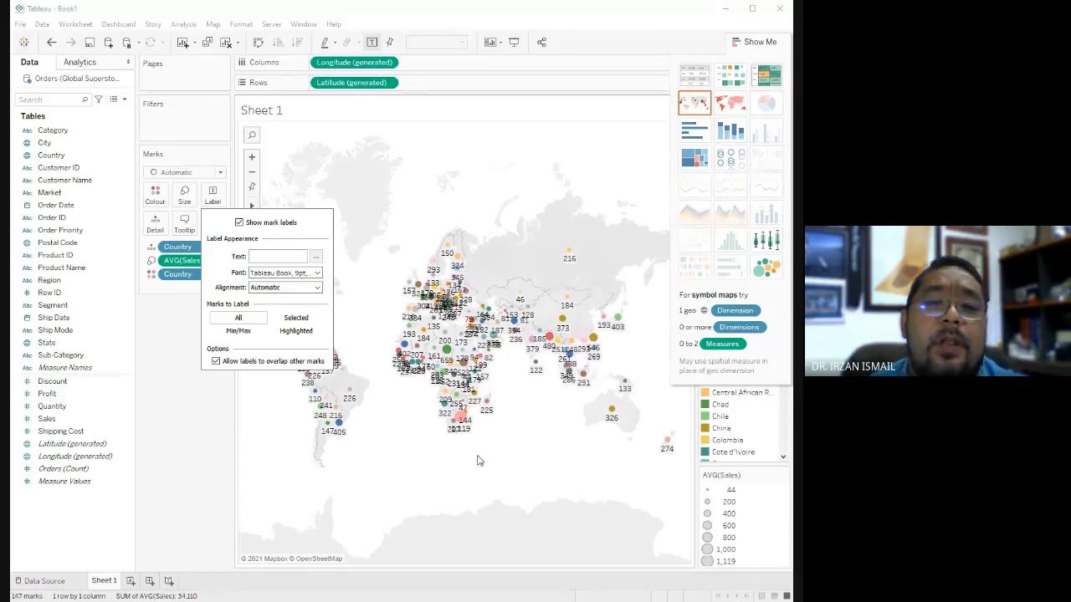
left_click(216, 361)
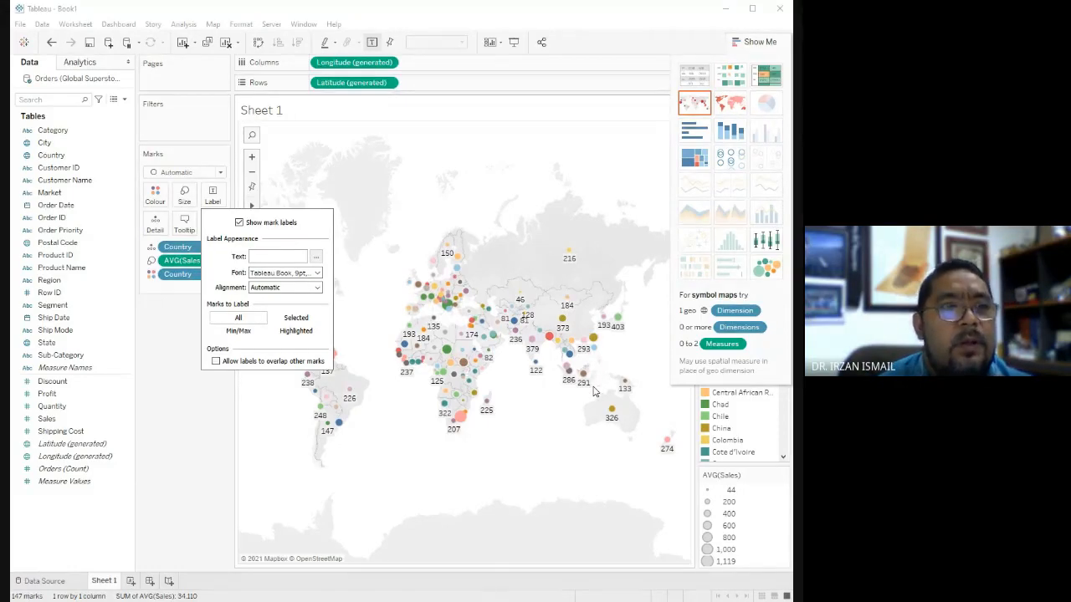
Create a new dashboard, place Sheet 1 on it, and maximize the window.
left_click(178, 353)
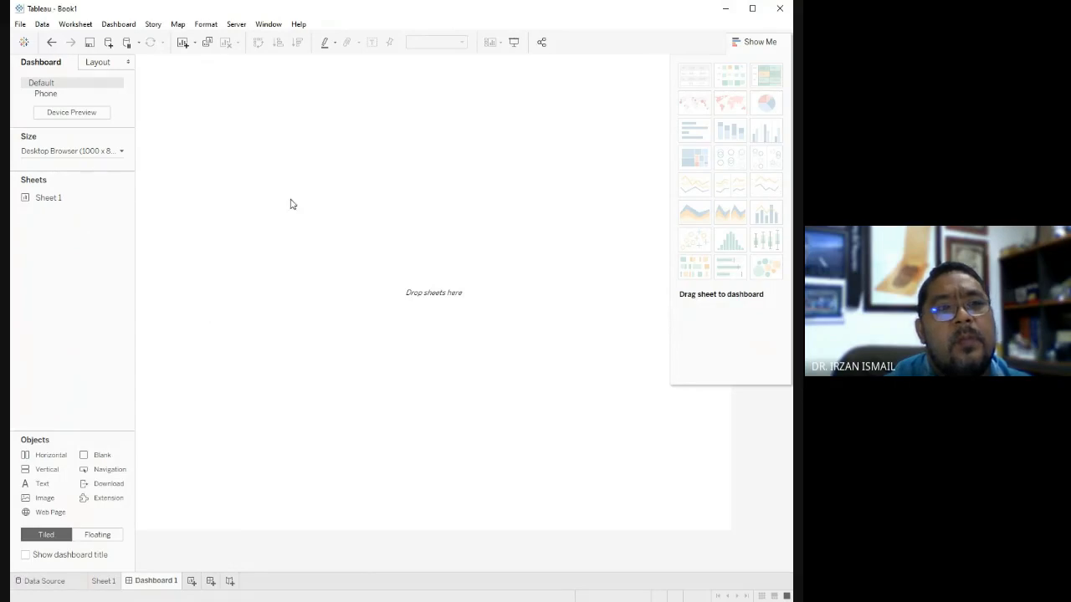
left_click(104, 582)
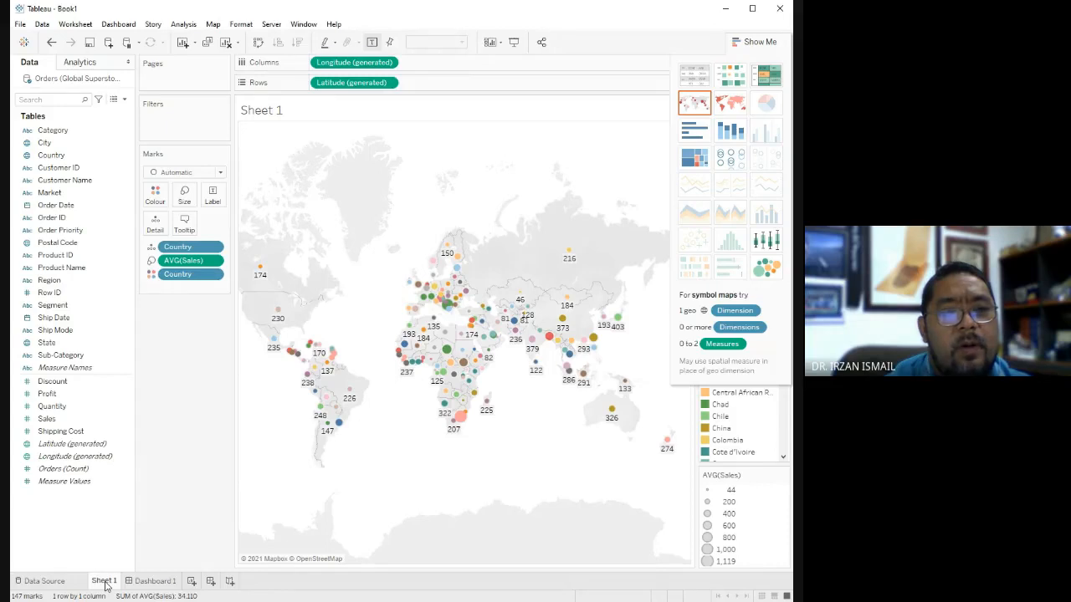
left_click(144, 586)
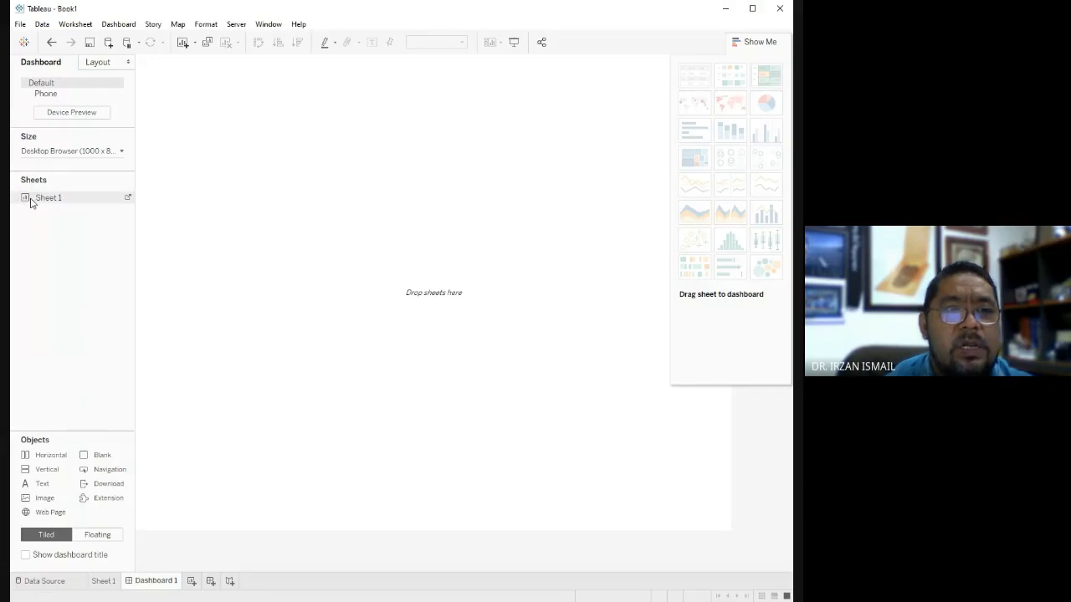
left_click(104, 582)
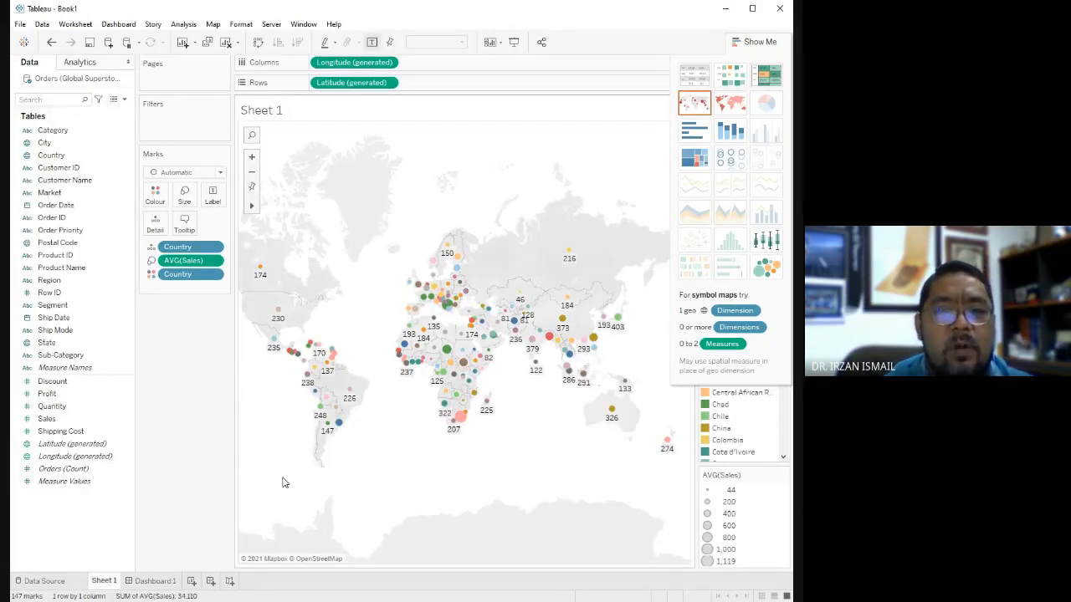
left_click(154, 581)
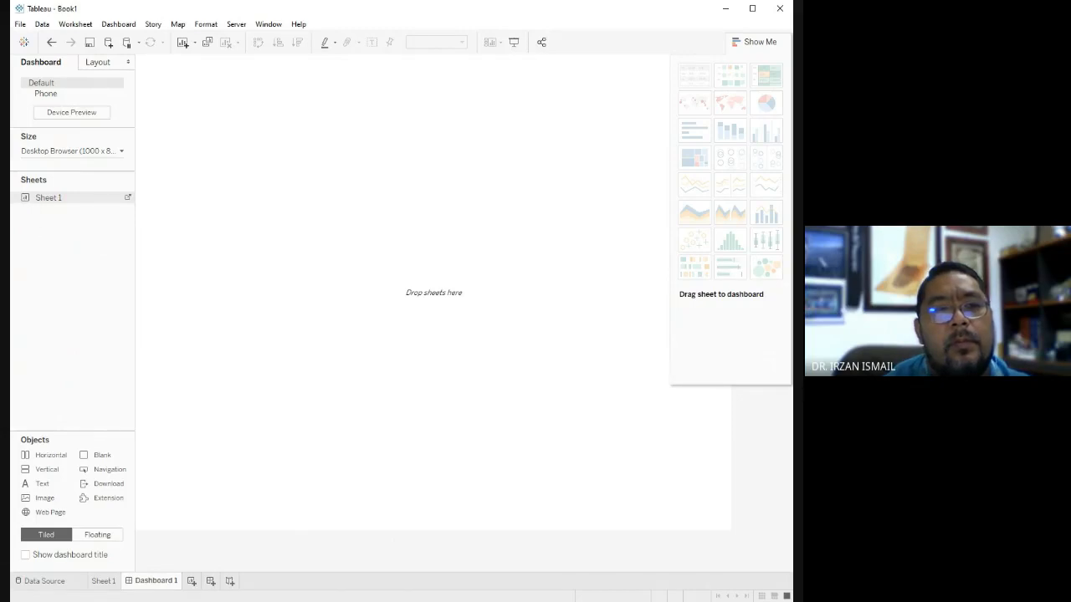
left_click(44, 277)
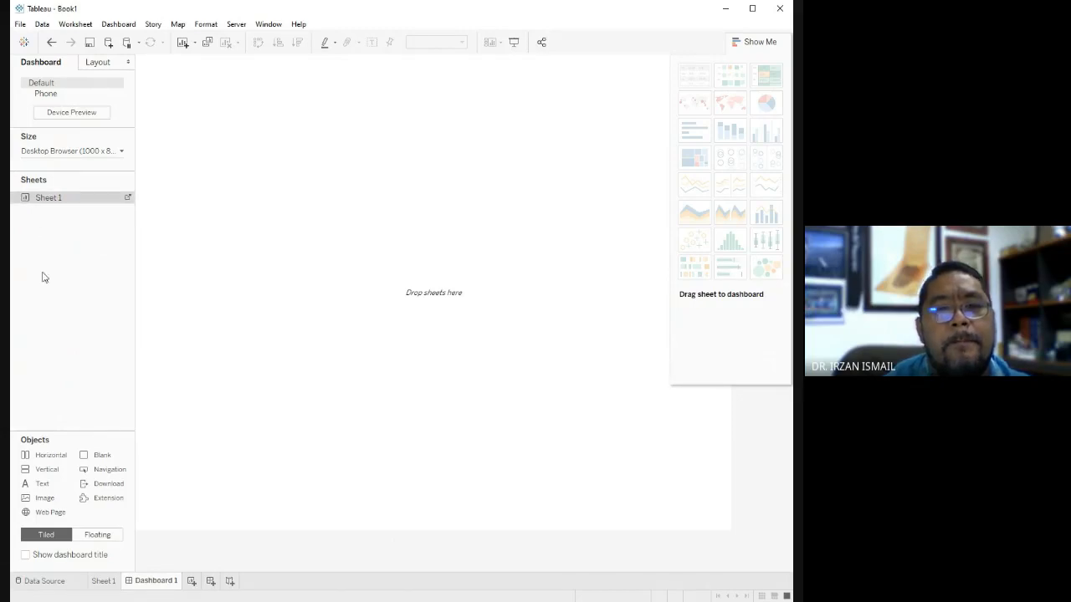
double_click(35, 199)
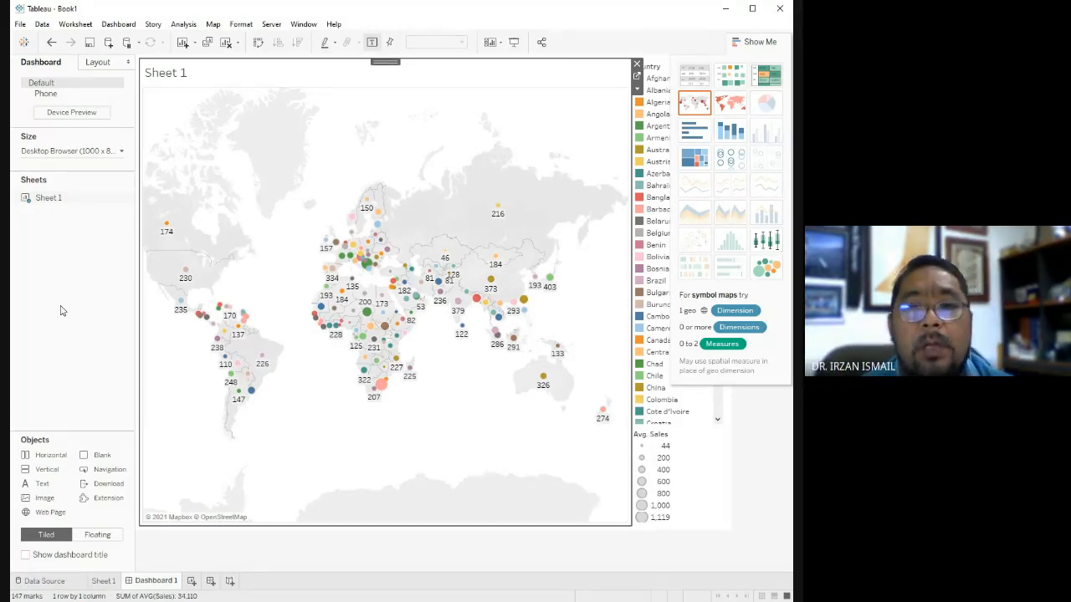
left_click(755, 10)
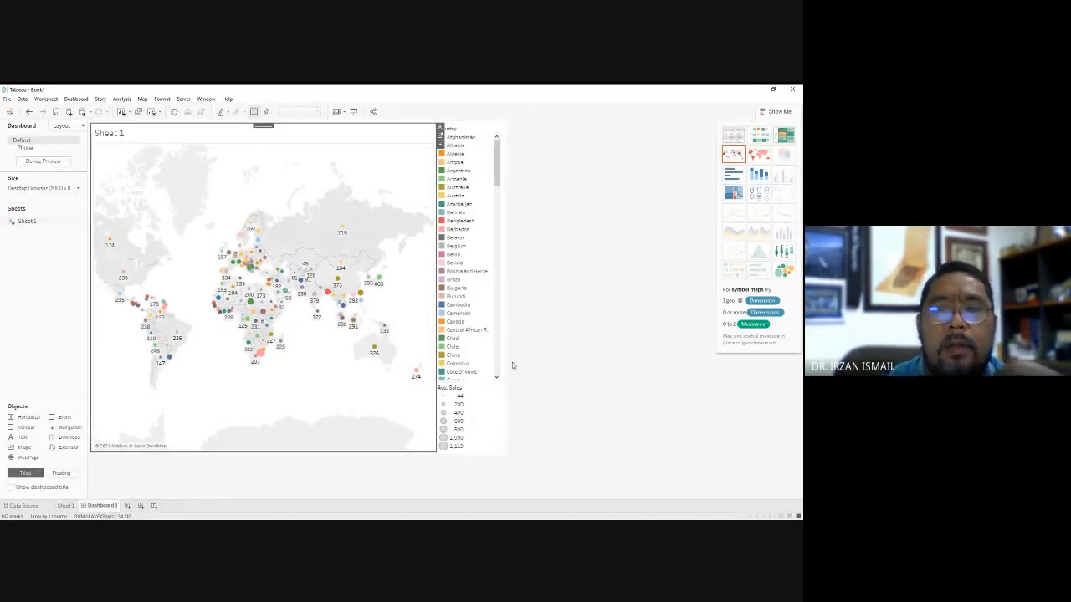
Remove the Avg. Sales size legend from the dashboard and select the Sheet 1 map.
left_click(471, 436)
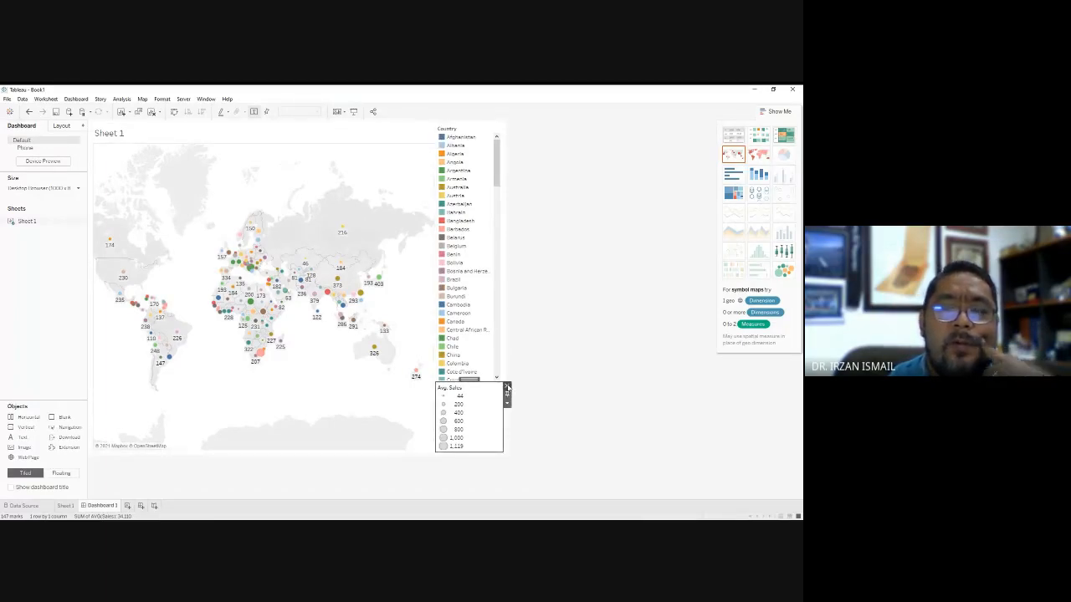
left_click(507, 387)
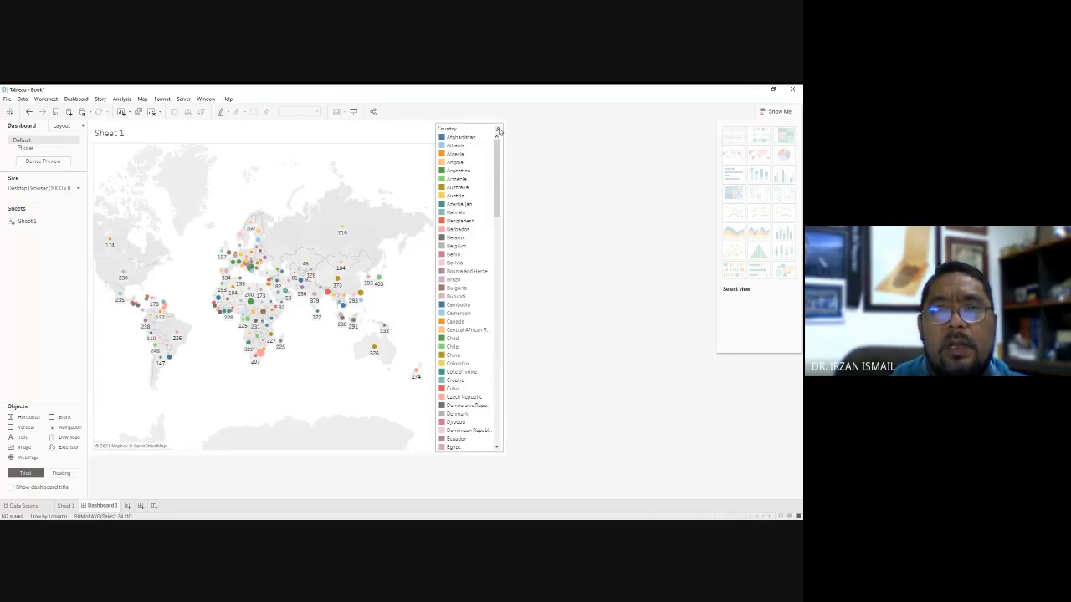
left_click(498, 131)
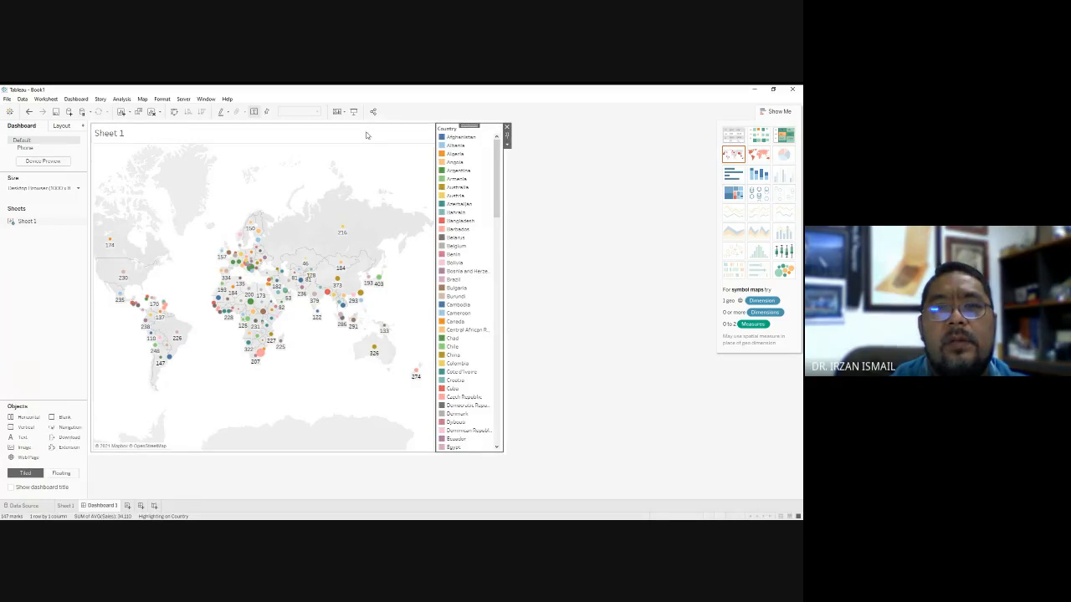
left_click(258, 152)
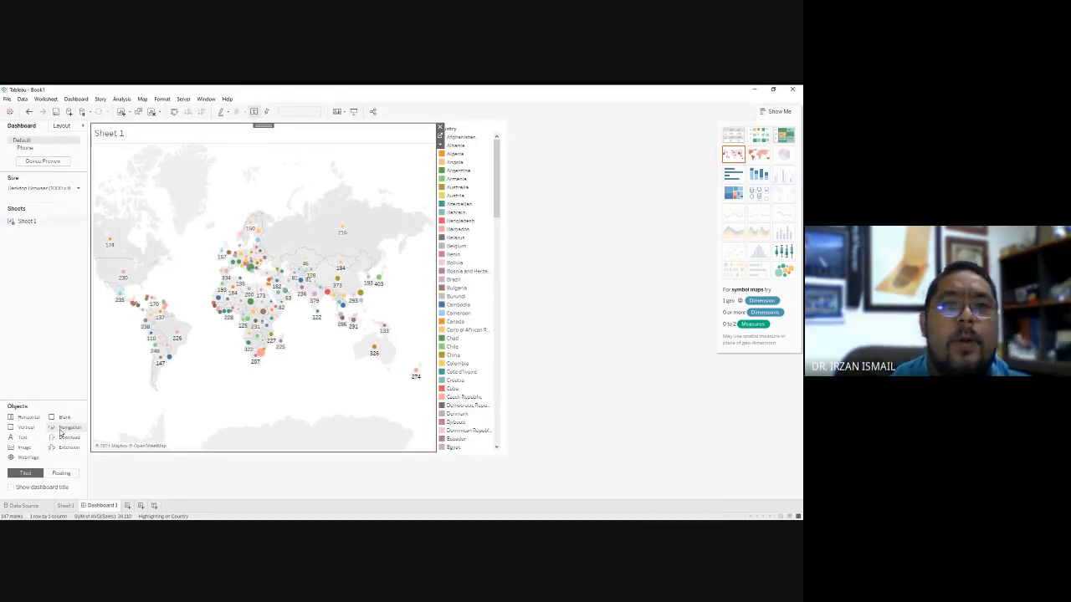
Compare Sheet 1 with Dashboard 1, and examine the dashboard's size and layout settings.
left_click(72, 506)
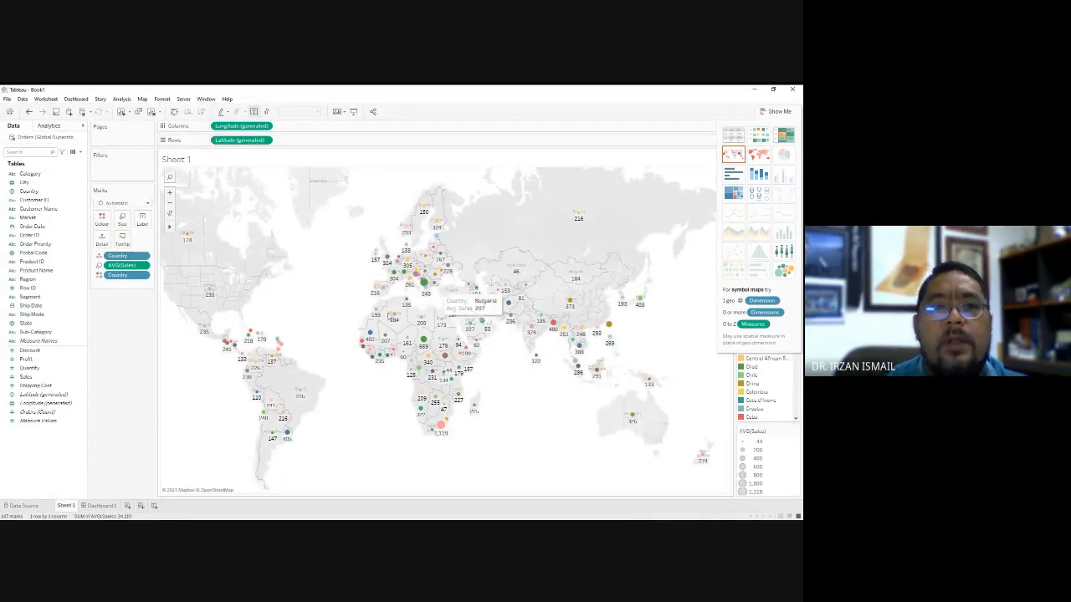
left_click(92, 507)
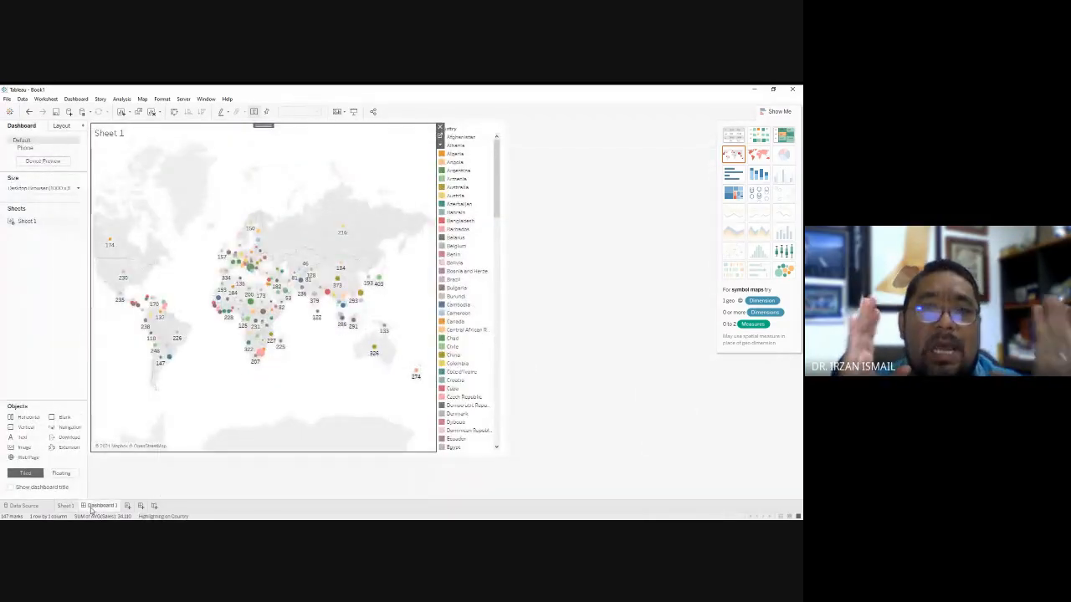
left_click(547, 318)
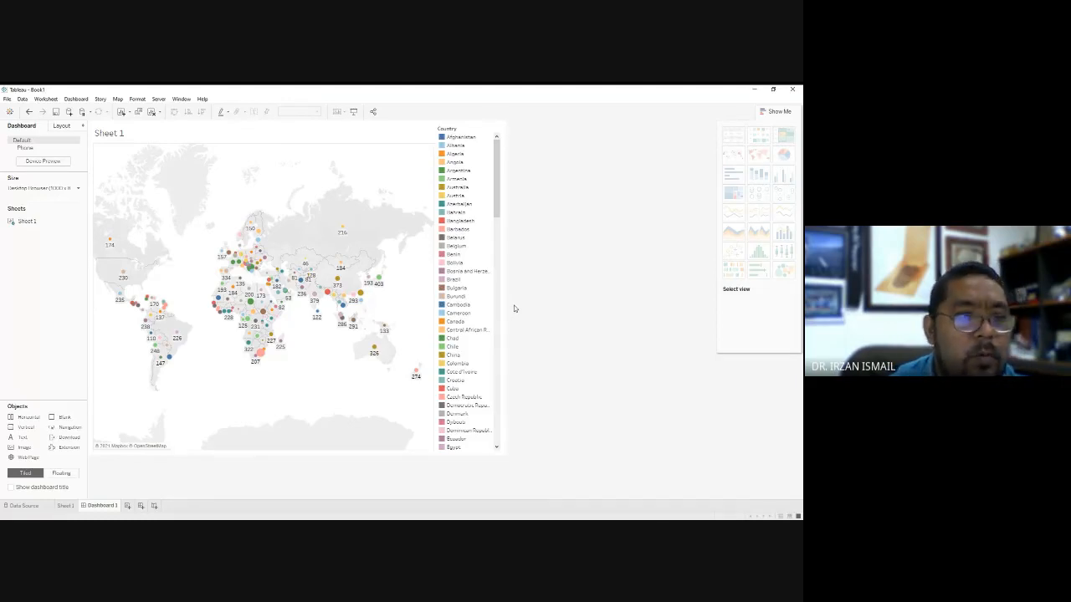
left_click(77, 190)
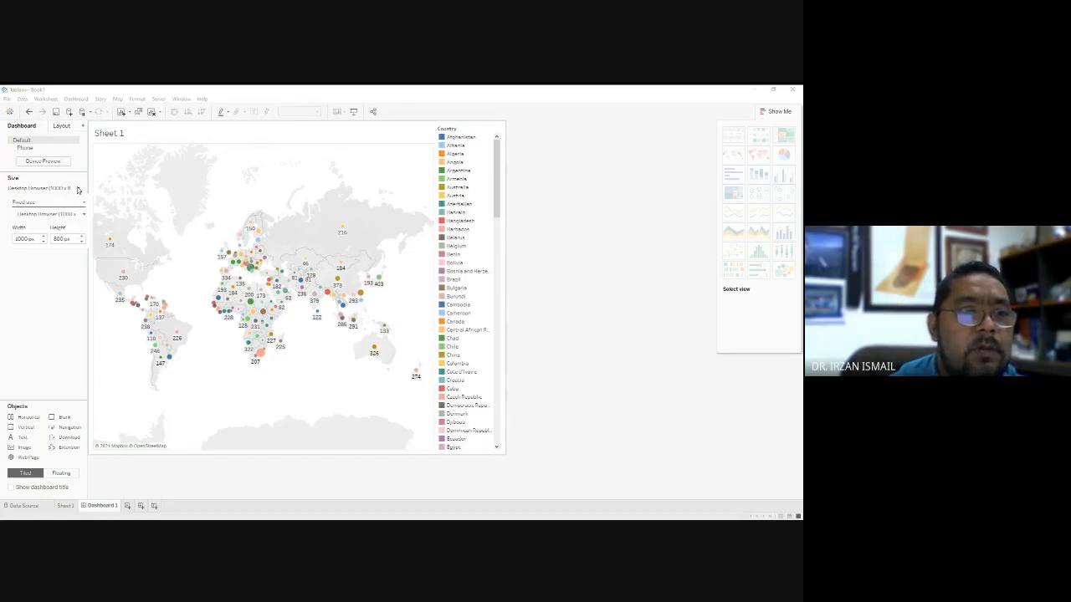
left_click(85, 162)
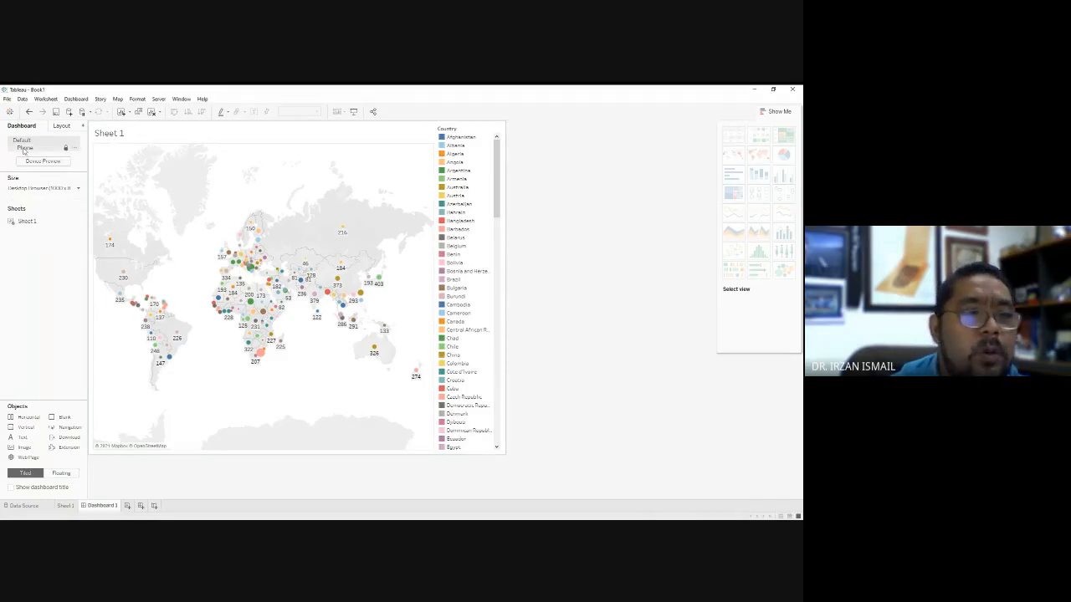
left_click(60, 127)
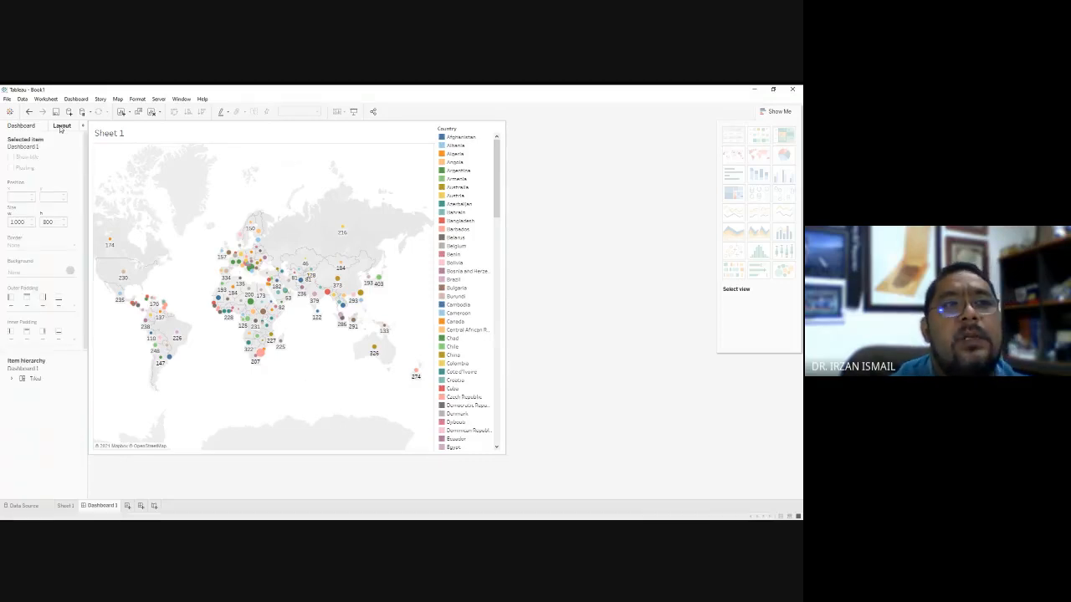
left_click(21, 125)
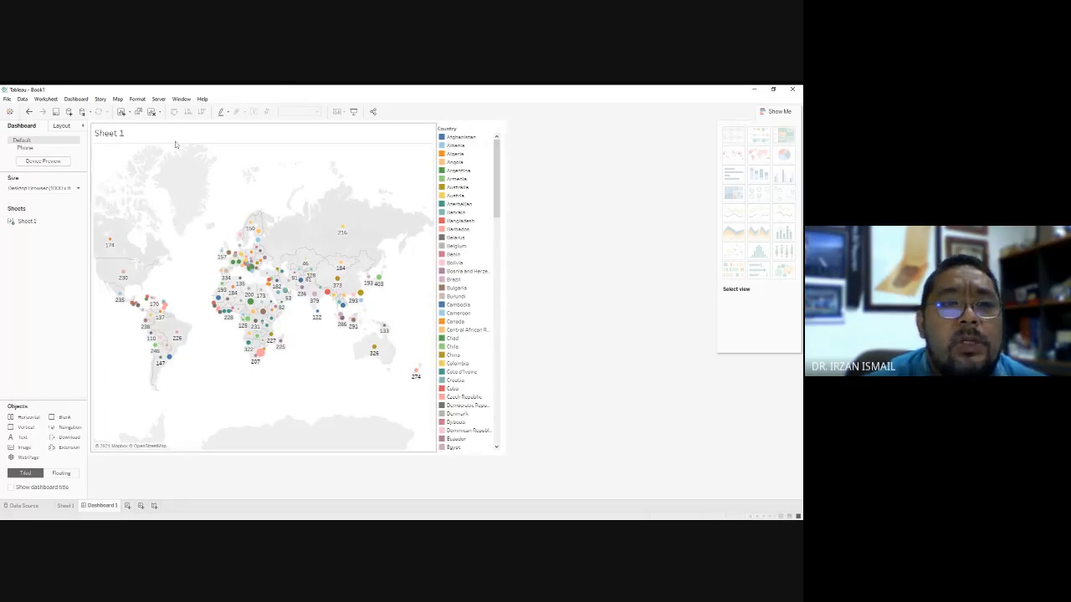
left_click(67, 506)
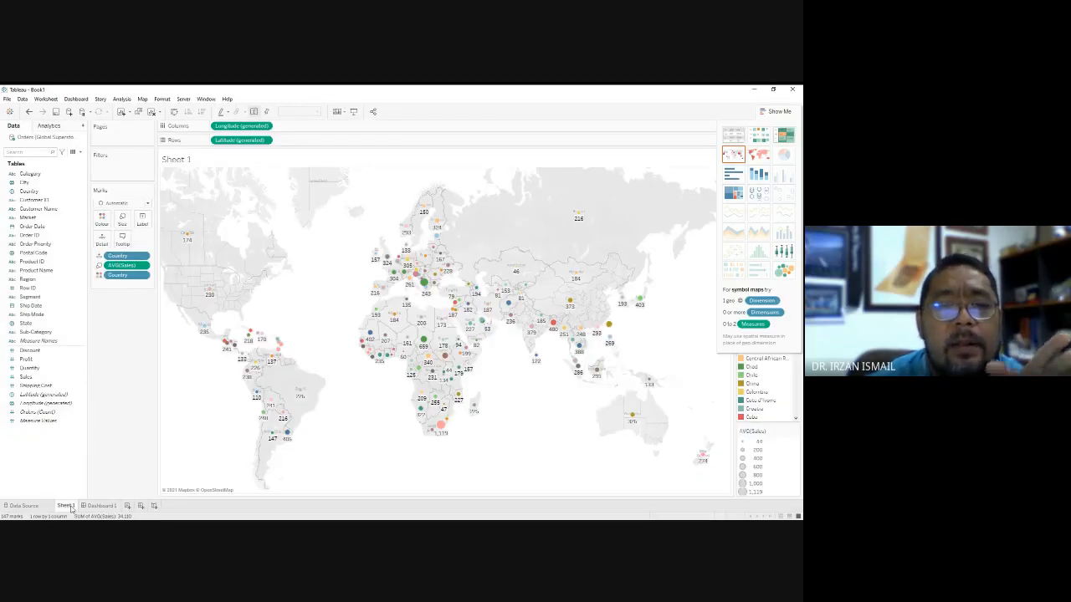
left_click(94, 507)
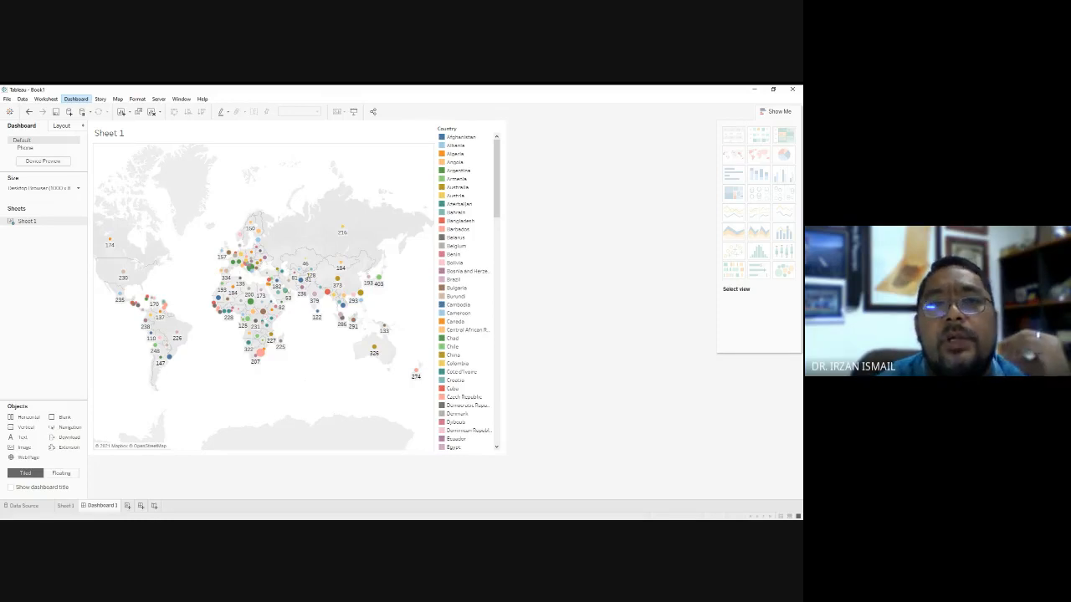
left_click(274, 134)
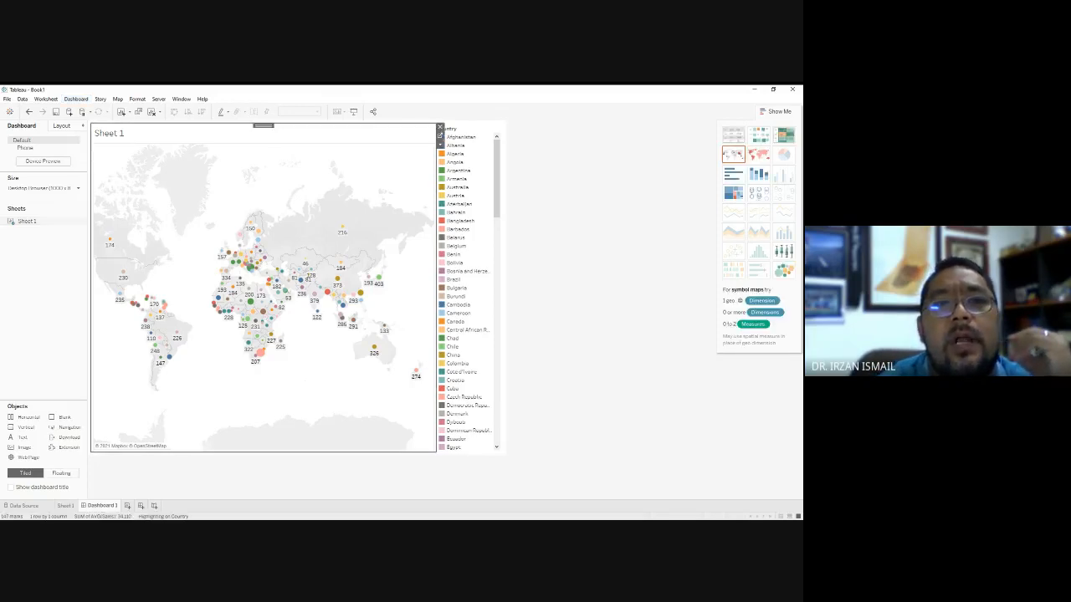
left_click(554, 135)
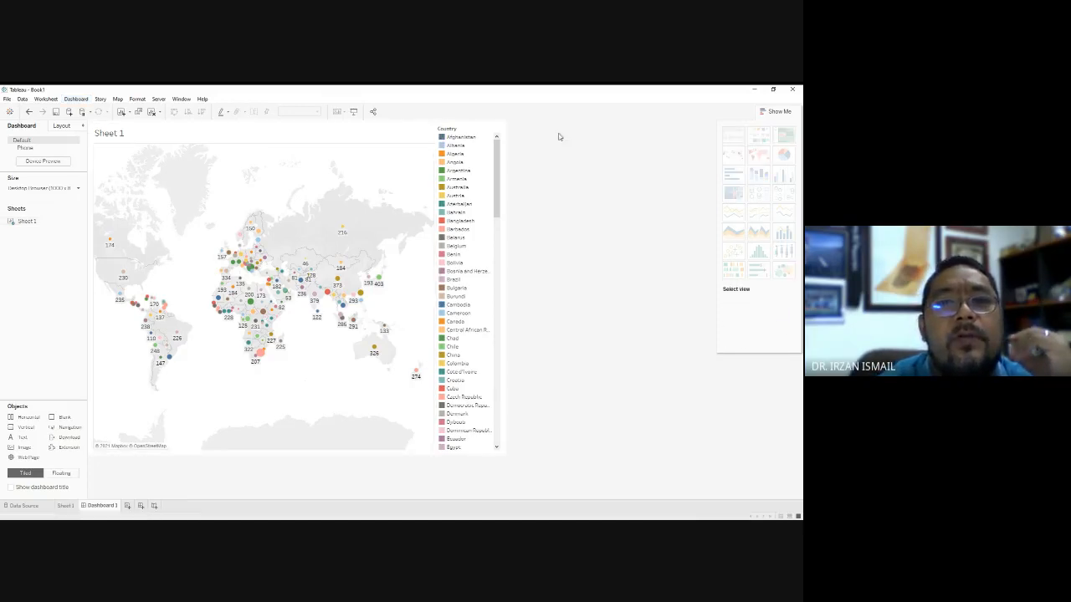
left_click(394, 130)
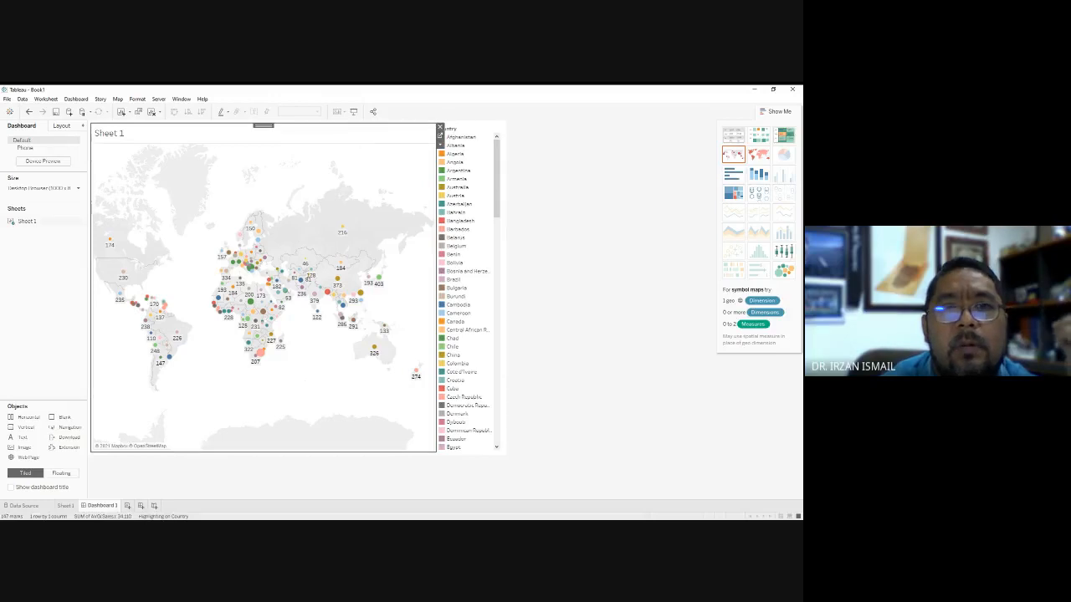
left_click(542, 150)
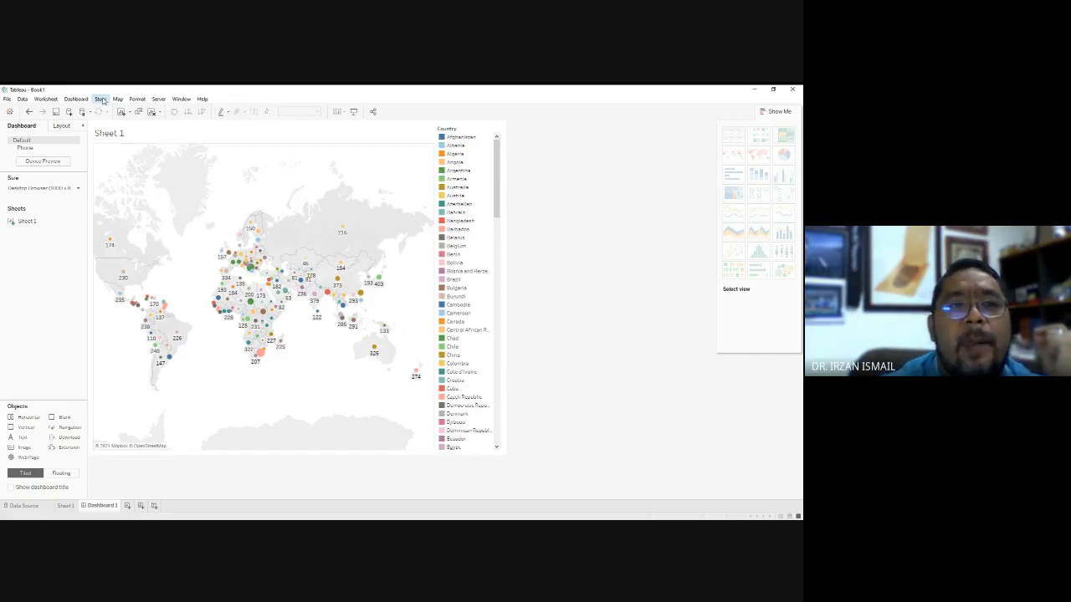
Create a new story, place Dashboard 1 in its first story point, and show the whole world map.
left_click(113, 110)
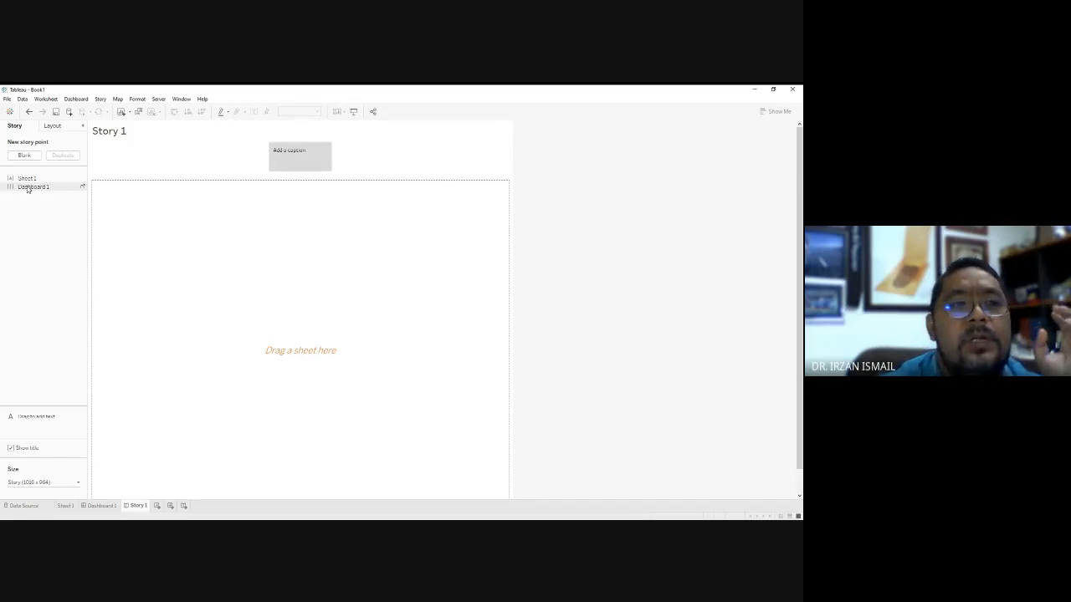
left_click_drag(28, 188, 265, 267)
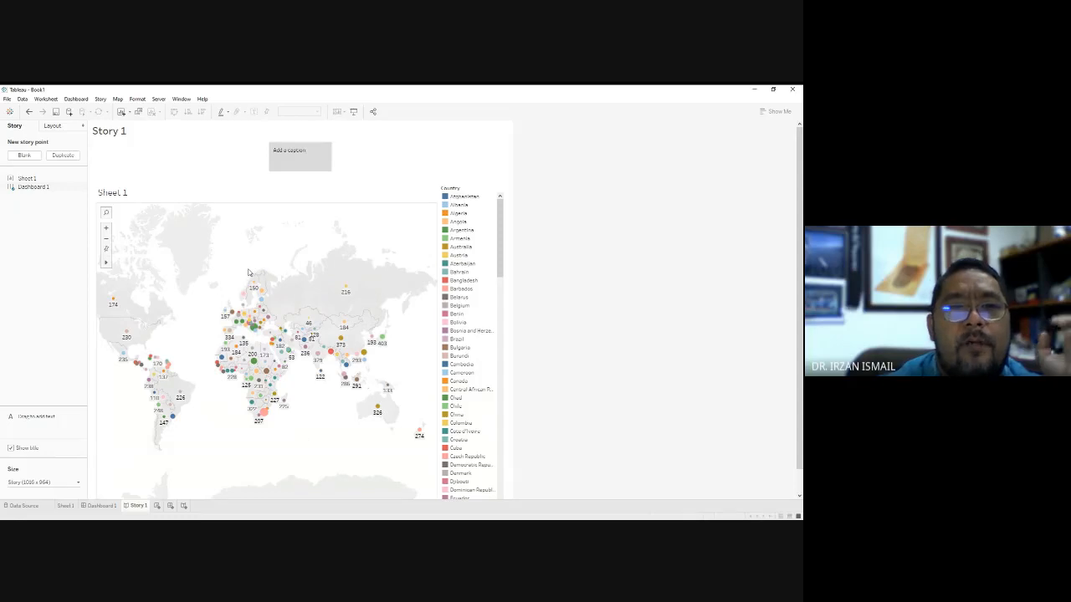
scroll(245, 279, "up", 1)
scroll(245, 279, "down", 3)
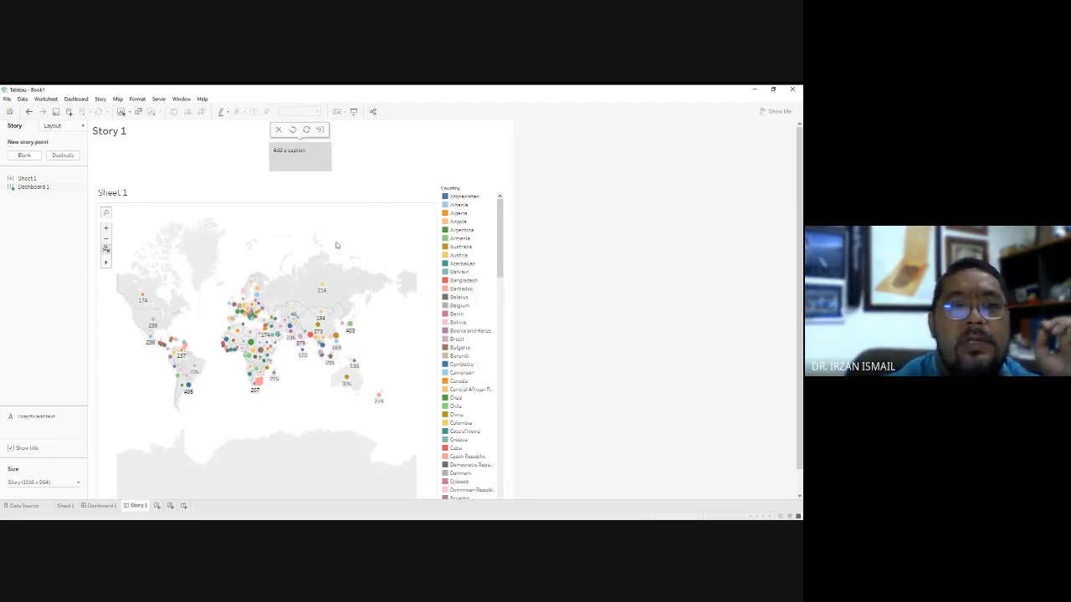
Try selecting the marks across the central part of the story's map, and undo the selection.
mouse_move(106, 263)
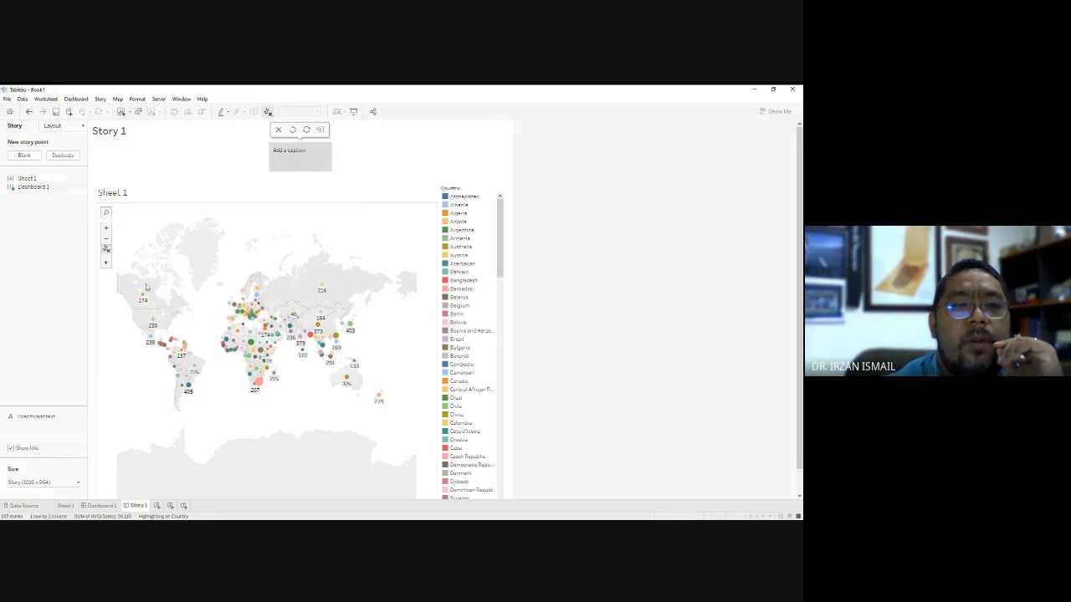
left_click_drag(170, 289, 326, 384)
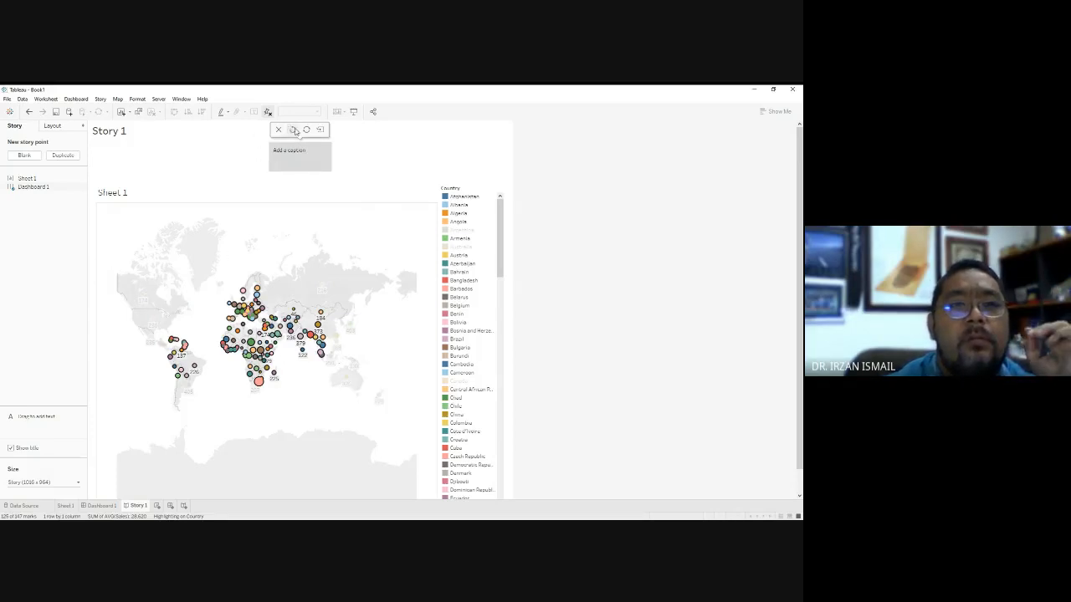
left_click(29, 112)
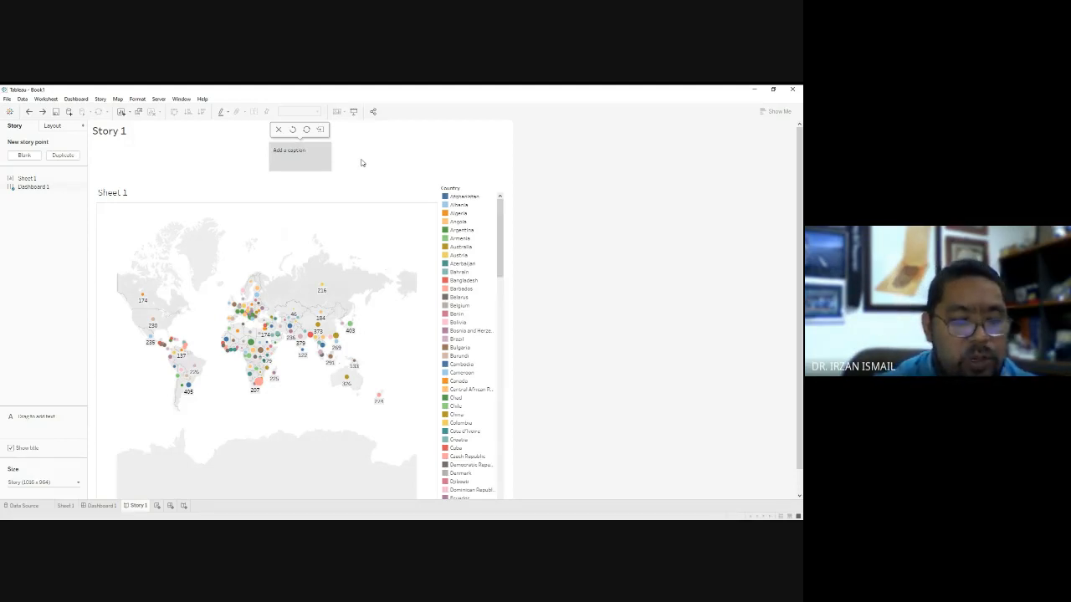
Caption the story point "The chart exhibits average sales according to countries.".
left_click(284, 152)
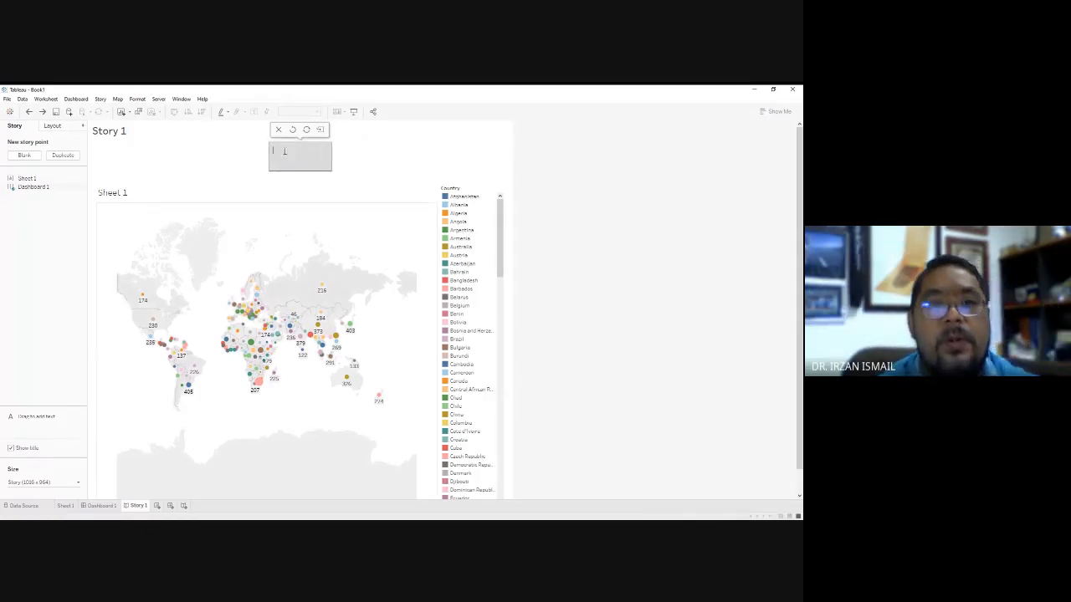
type("This")
type(" sheet")
type(" exhib")
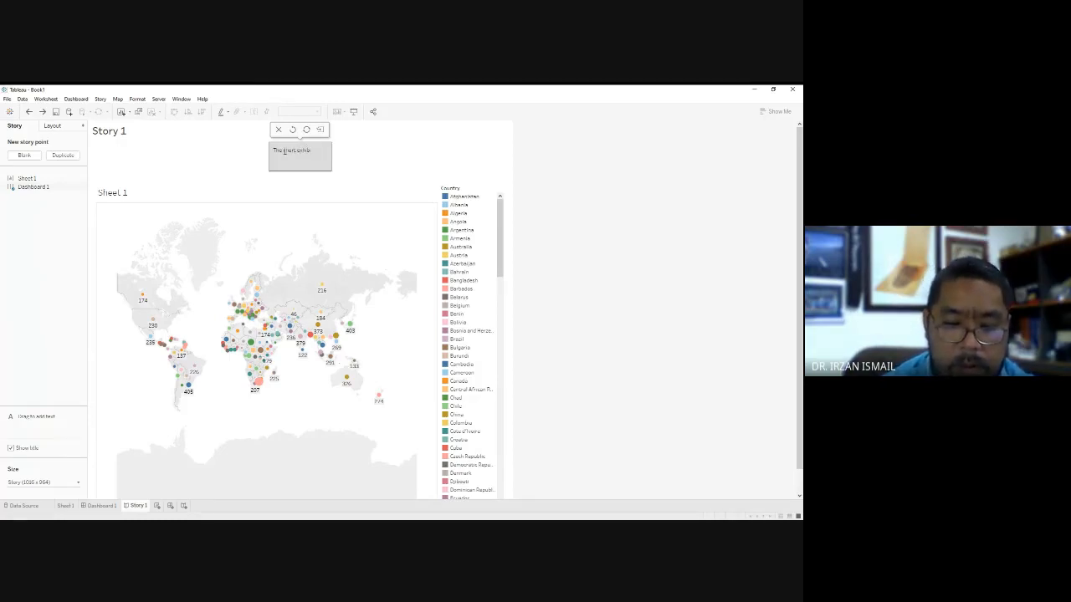
type("its av")
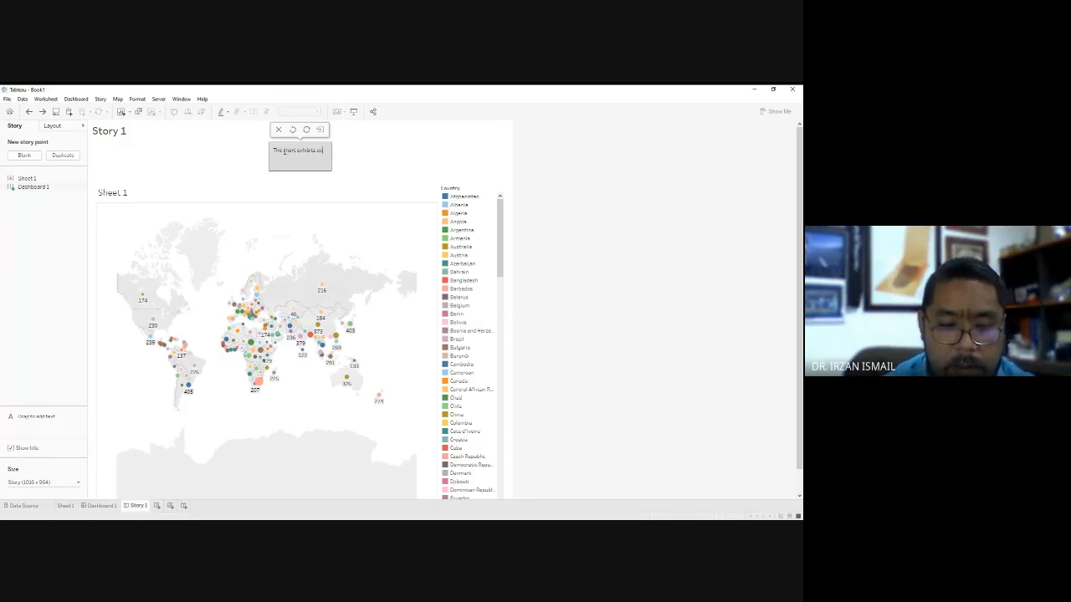
type("erage sal")
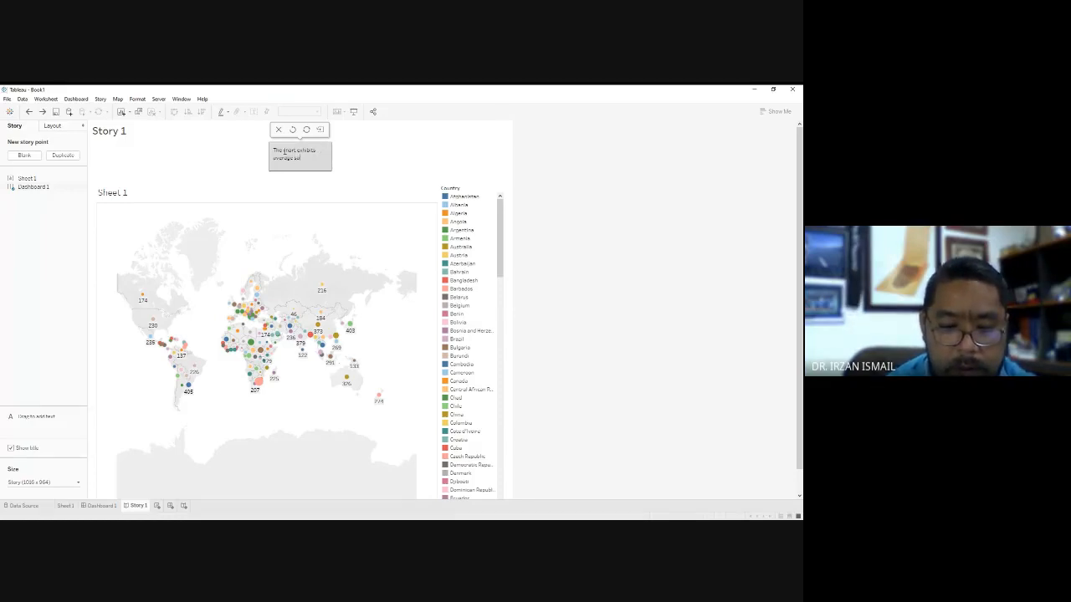
type("es acr")
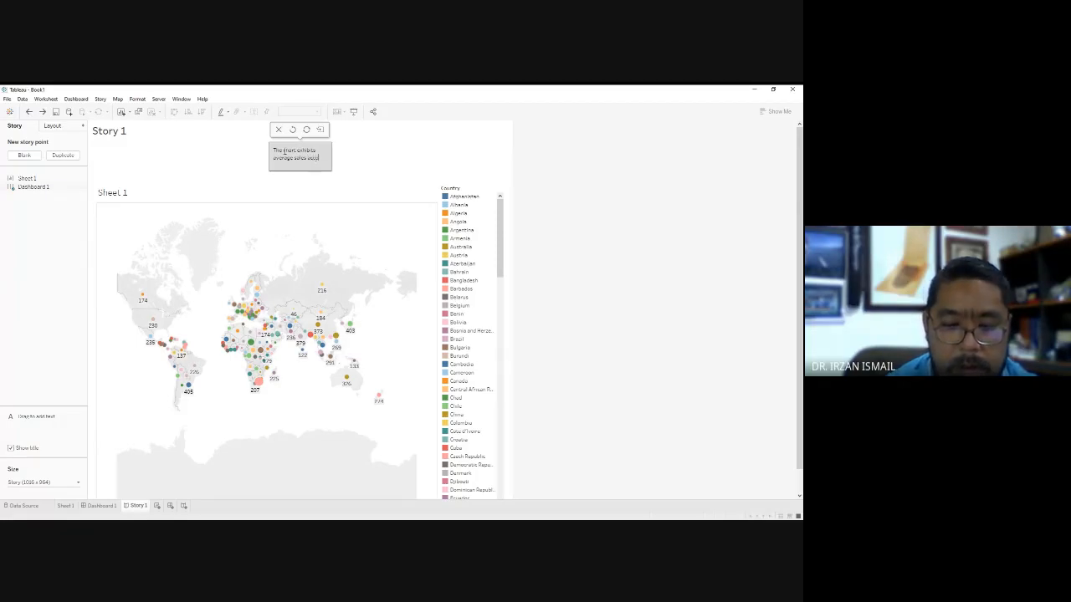
type("ording to")
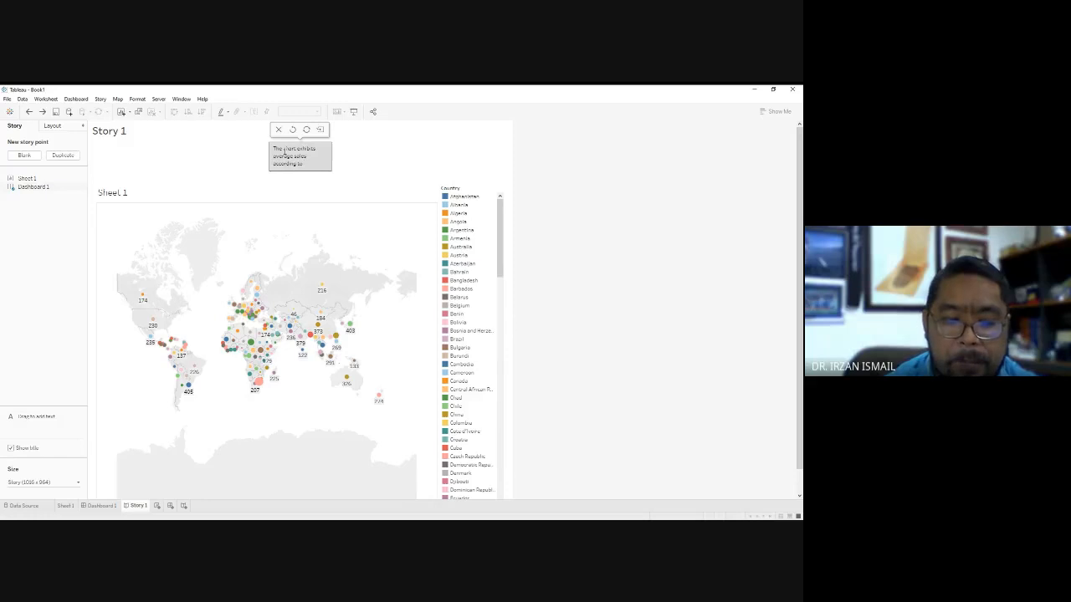
type(" count")
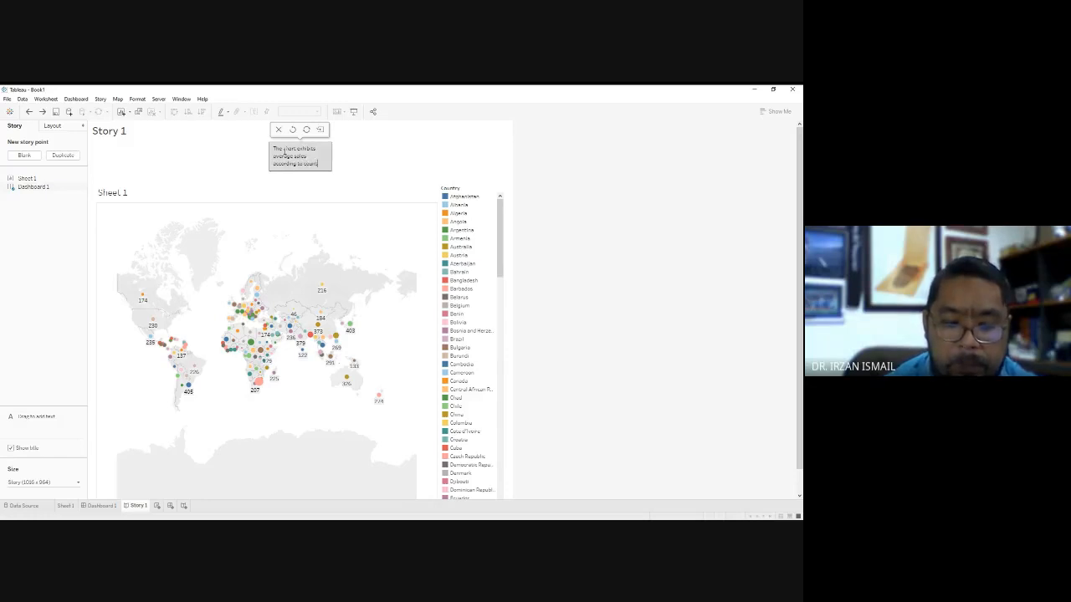
type("ries.")
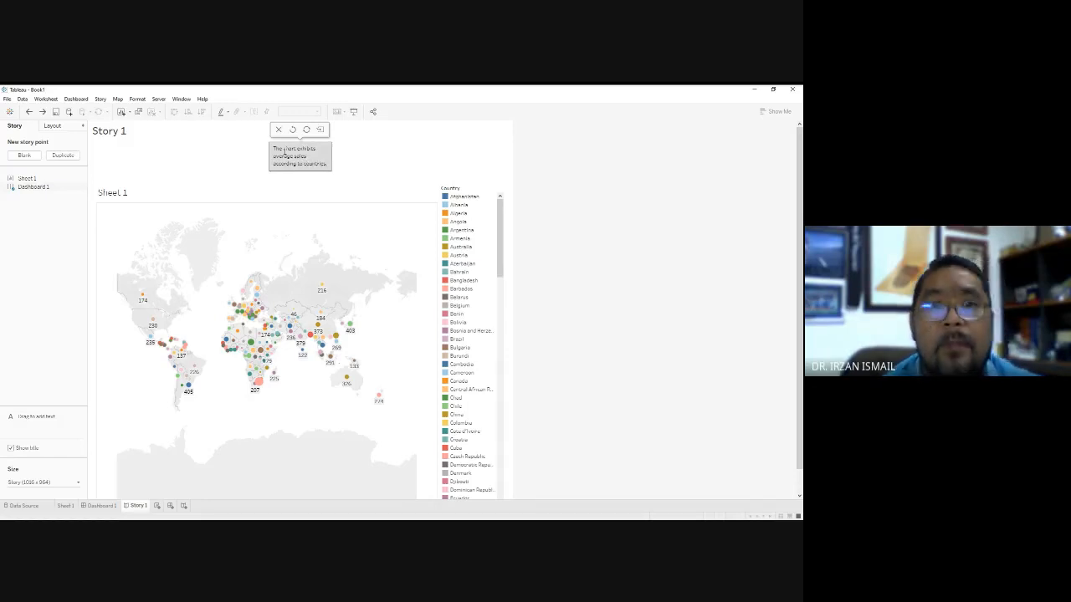
left_click(396, 152)
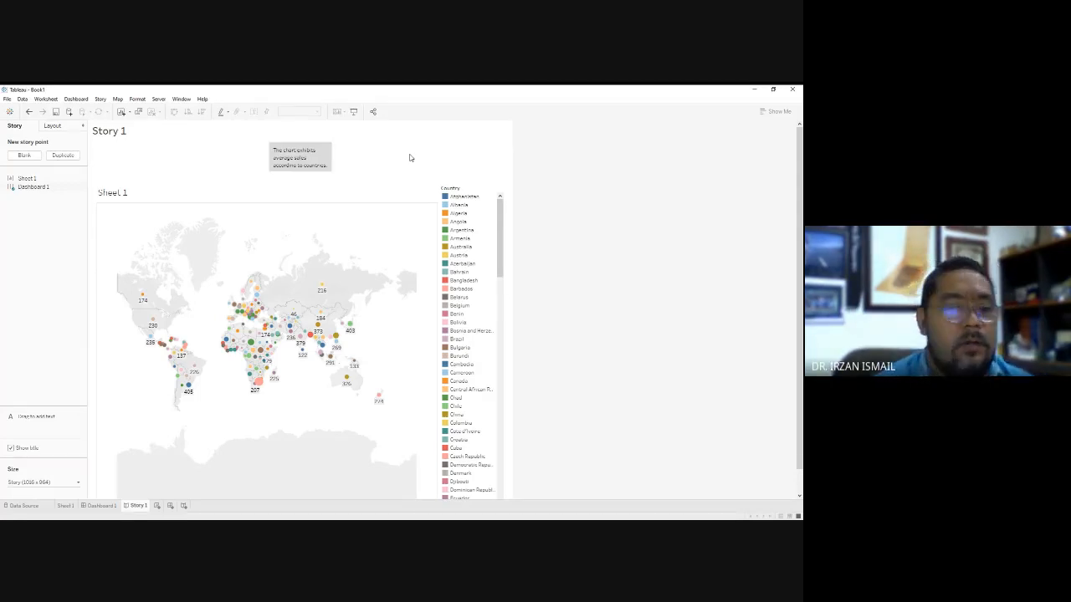
View Story 1, Dashboard 1 and Sheet 1 in presentation mode, and return to the Sheet 1 worksheet in normal view.
left_click(356, 115)
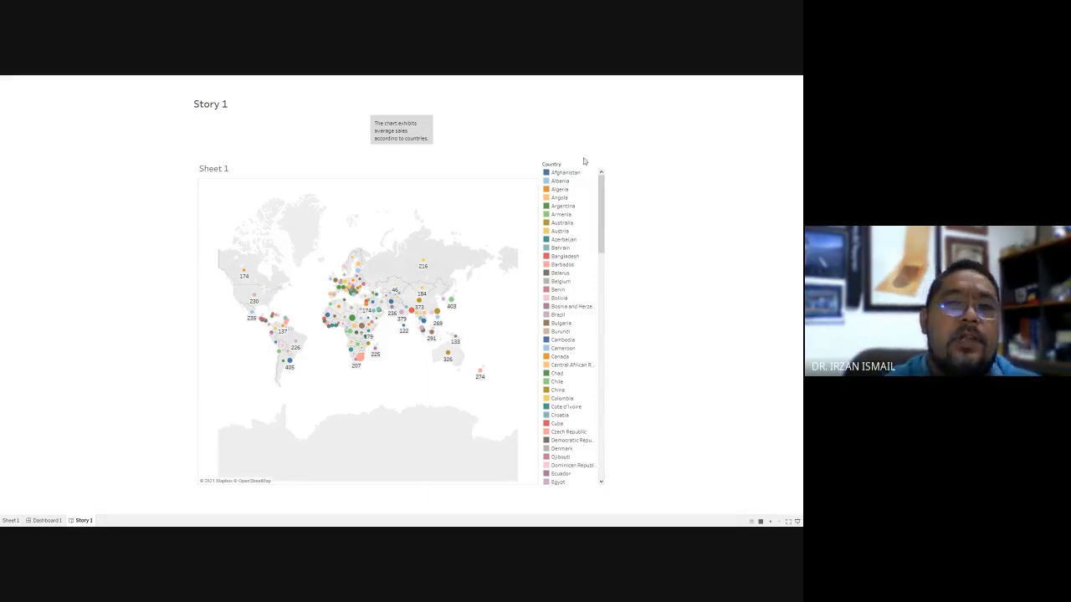
left_click(40, 521)
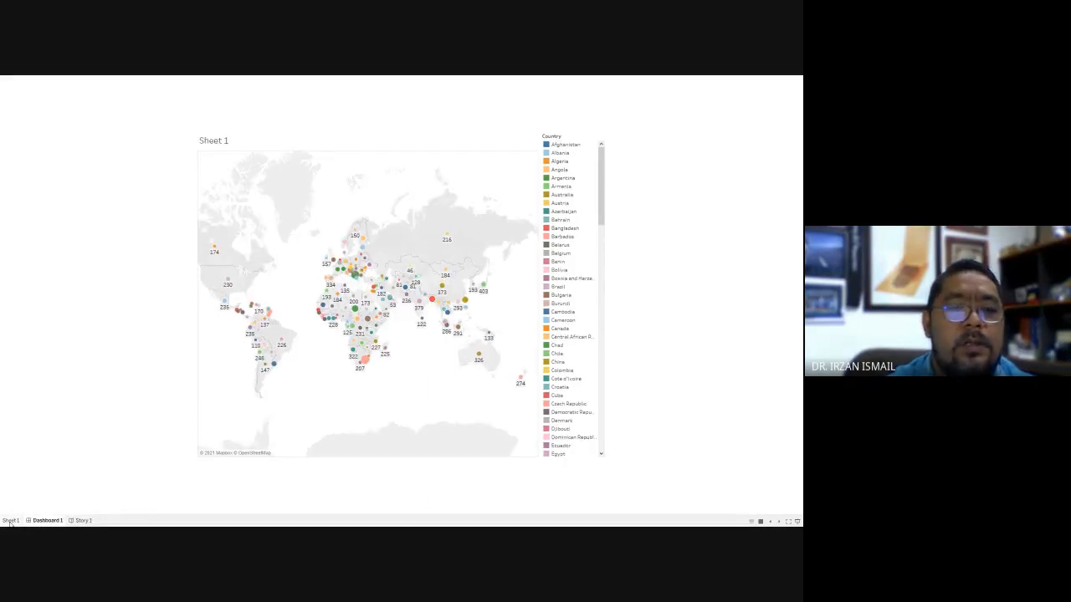
left_click(10, 521)
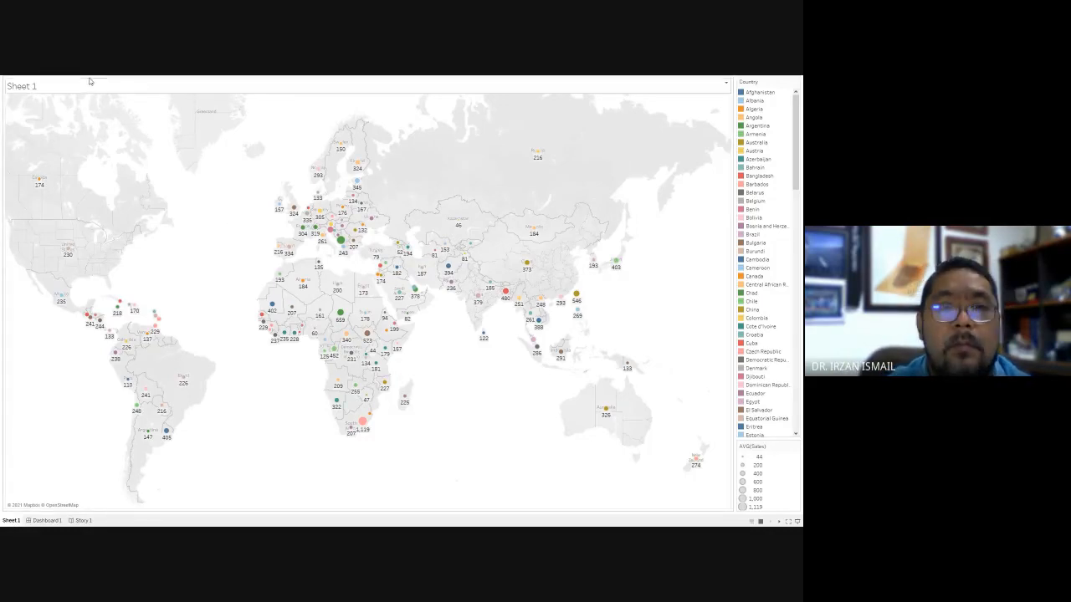
key("Escape")
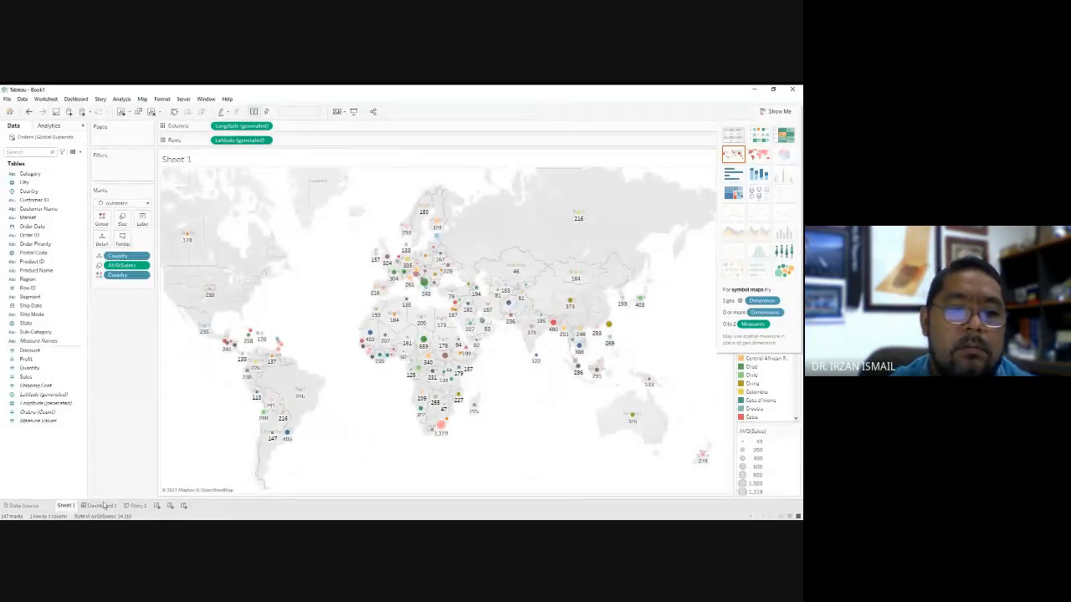
left_click(137, 505)
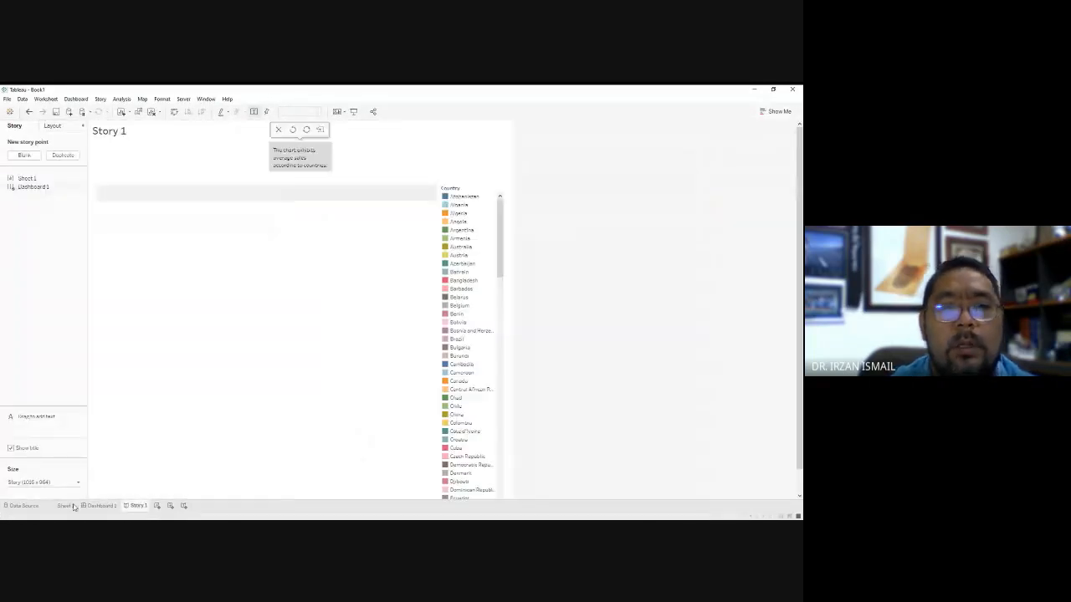
left_click(67, 505)
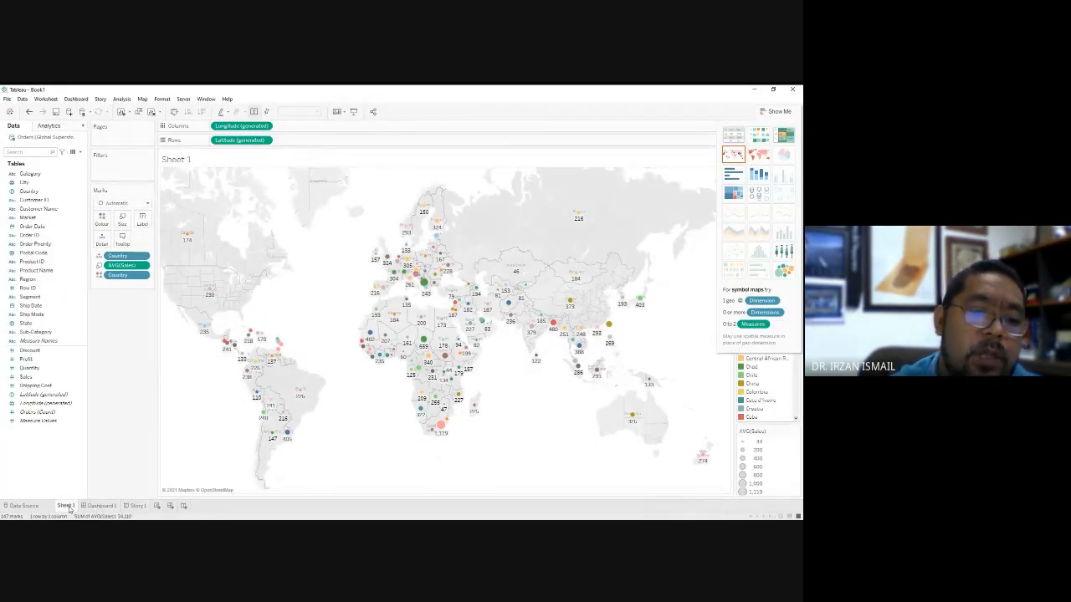
Create a new worksheet with a horizontal bar chart of summed Profit by Region, coloured by Region.
left_click(156, 506)
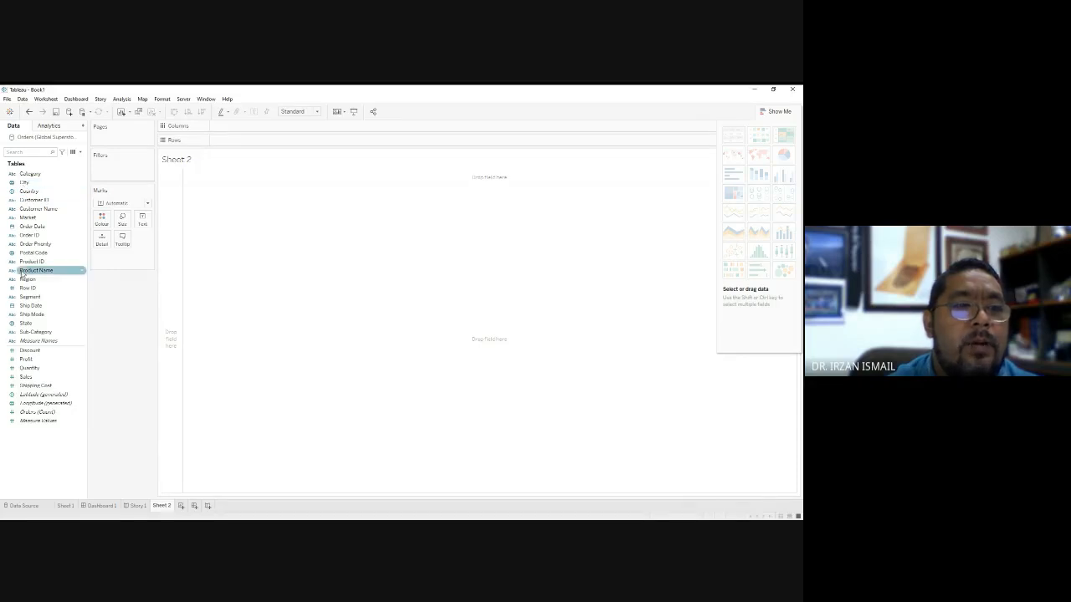
left_click_drag(27, 280, 224, 141)
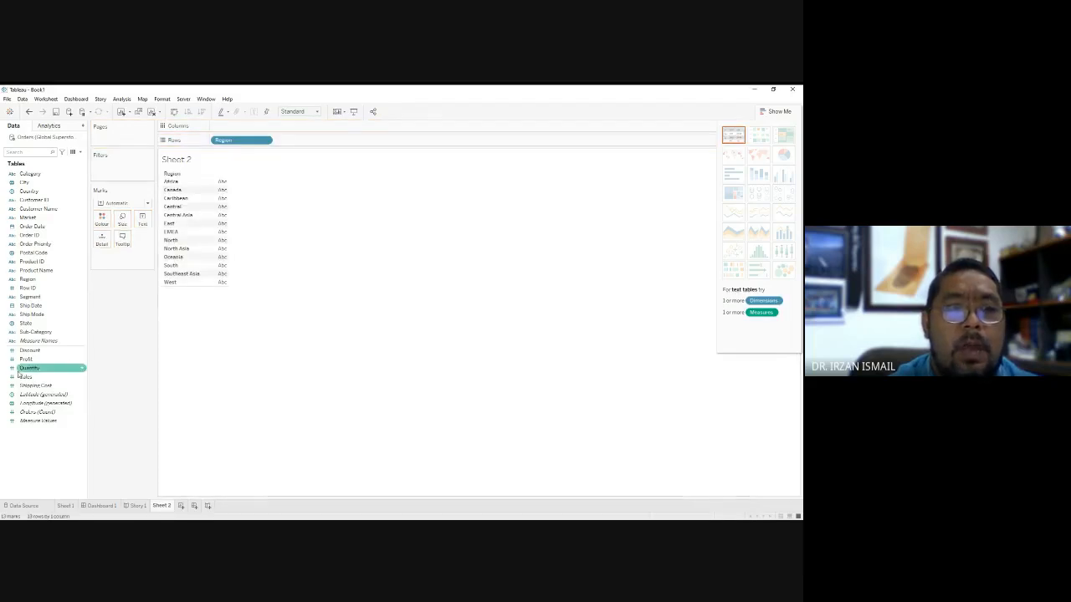
left_click_drag(25, 359, 224, 188)
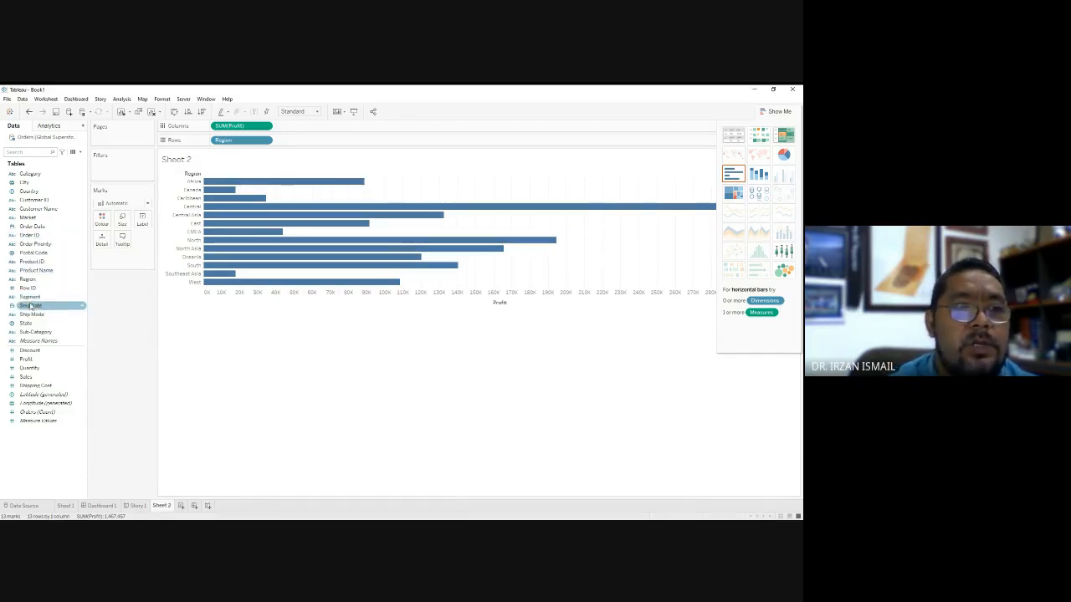
left_click_drag(29, 279, 101, 219)
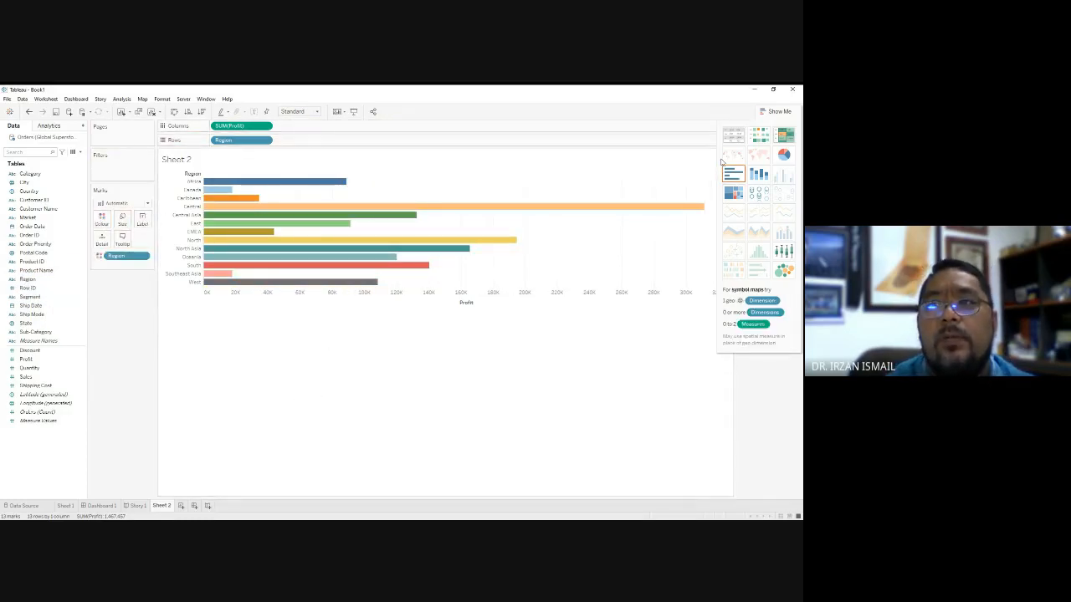
Try showing Profit by Region as a pie chart, stacked bars and a treemap, and return to horizontal bars.
left_click(784, 155)
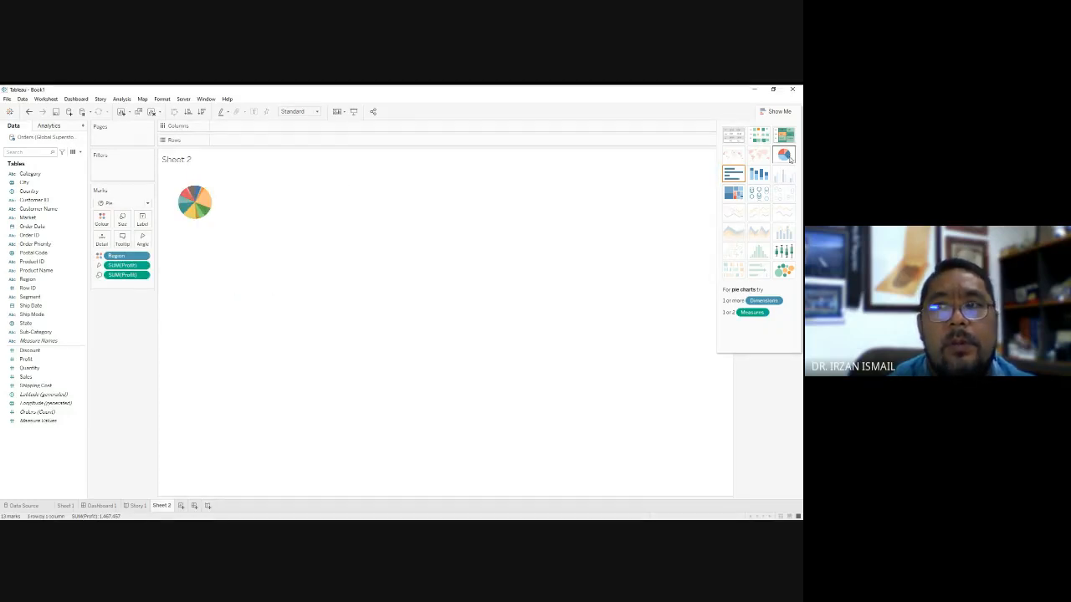
left_click(760, 176)
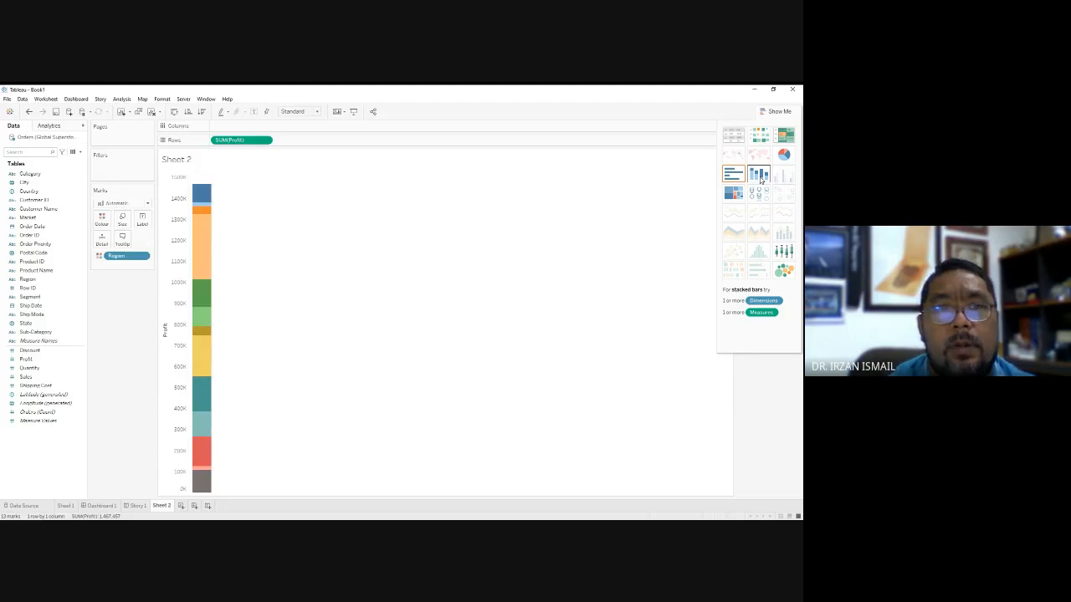
left_click(742, 196)
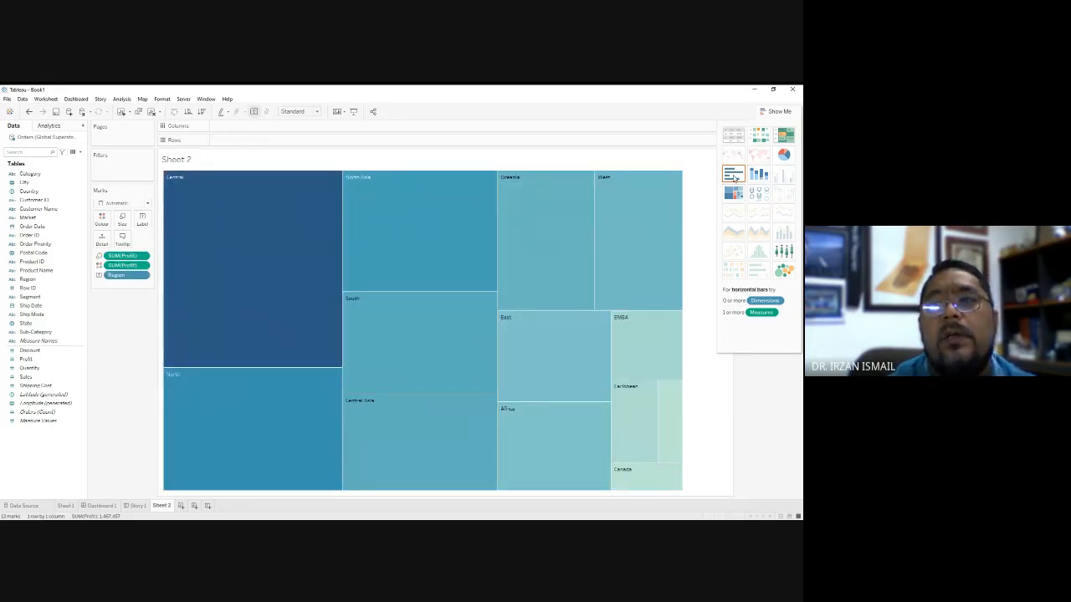
left_click(734, 176)
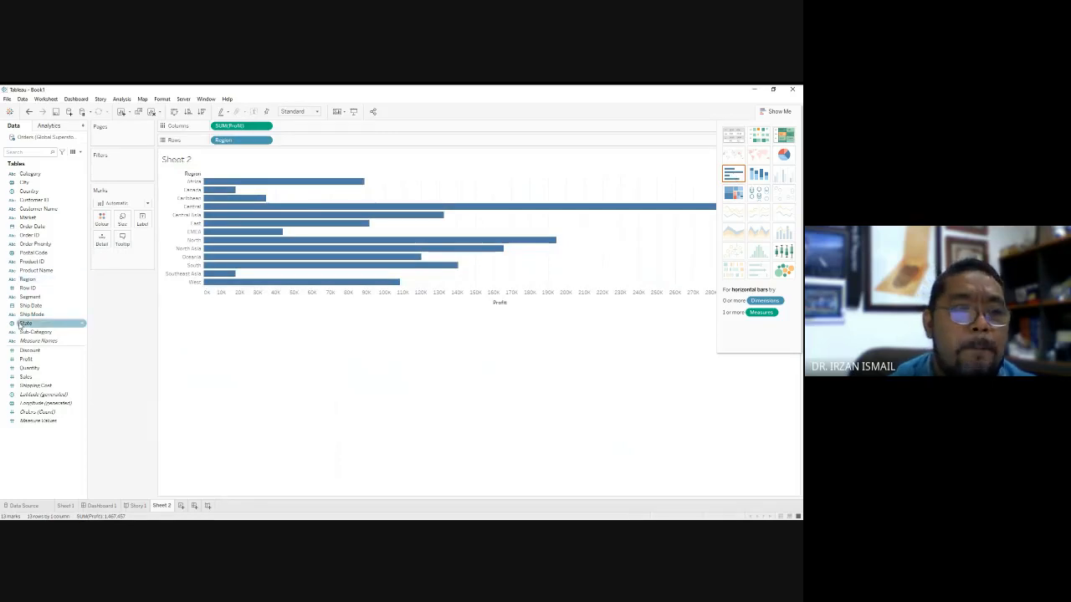
Colour the Profit bars by Region and reduce the mark size to make the bars thinner.
left_click_drag(28, 279, 102, 220)
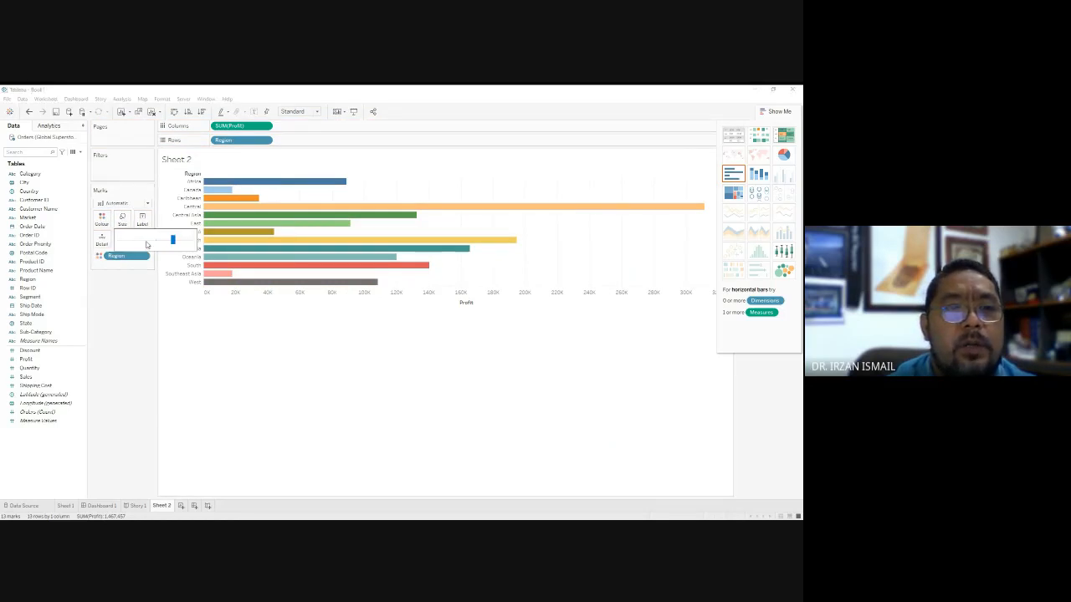
left_click(153, 242)
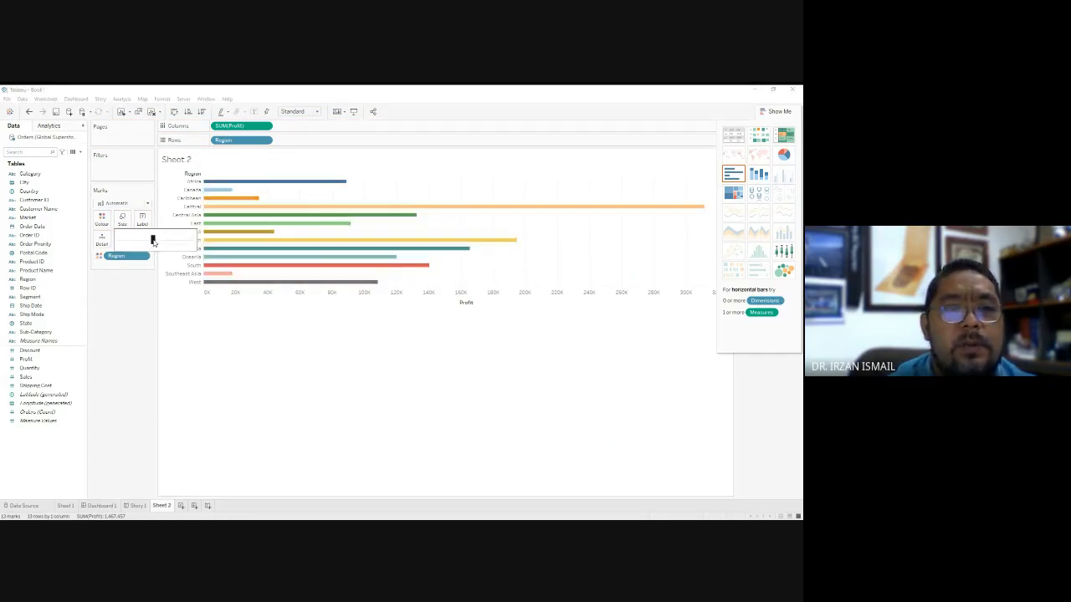
Close the mark size setting and try to add Sheet 2 to Dashboard 1 below the Sheet 1 map.
left_click(306, 364)
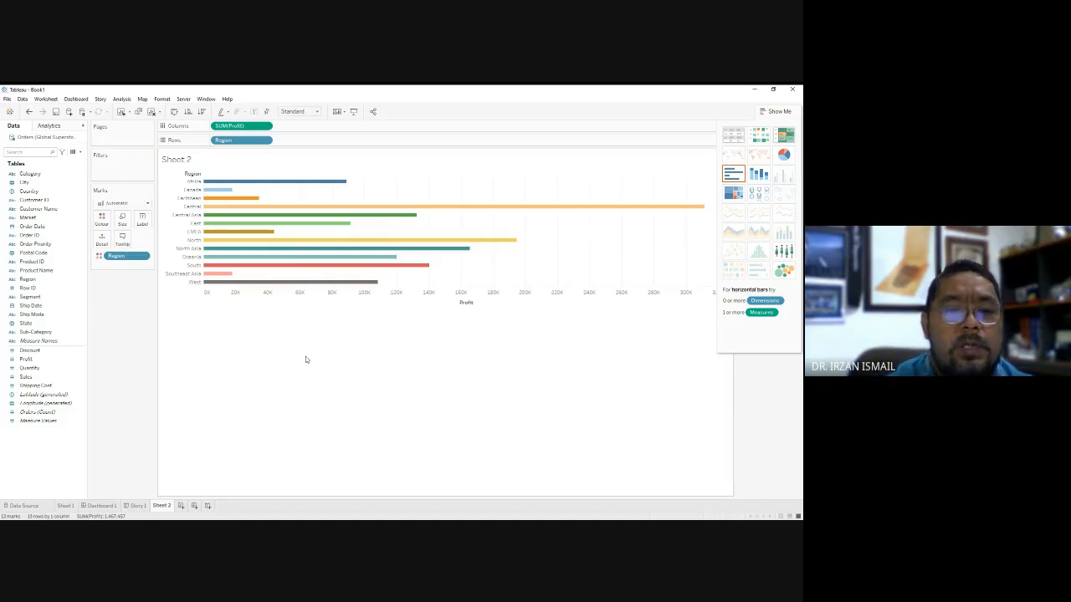
left_click(104, 506)
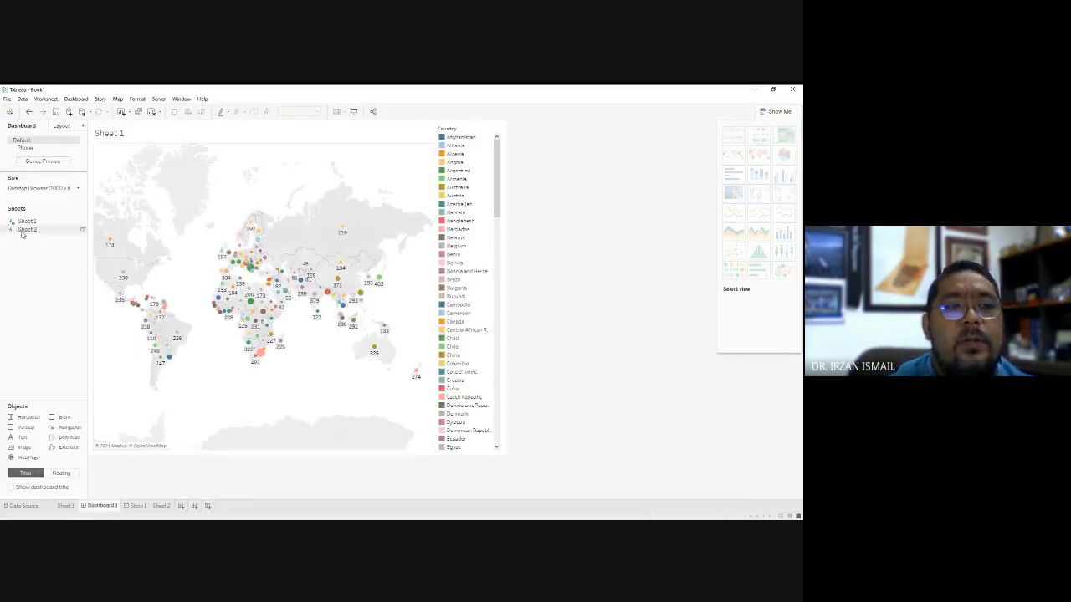
mouse_move(22, 234)
left_mouse_down()
mouse_move(78, 328)
mouse_move(538, 362)
mouse_move(402, 476)
mouse_move(326, 479)
left_mouse_up()
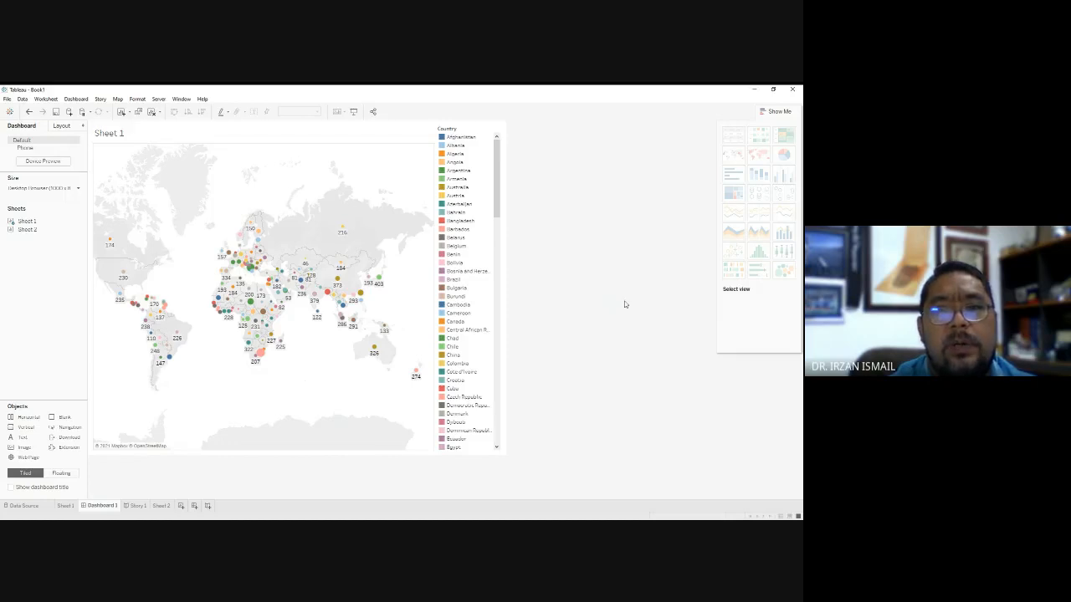
left_click(25, 230)
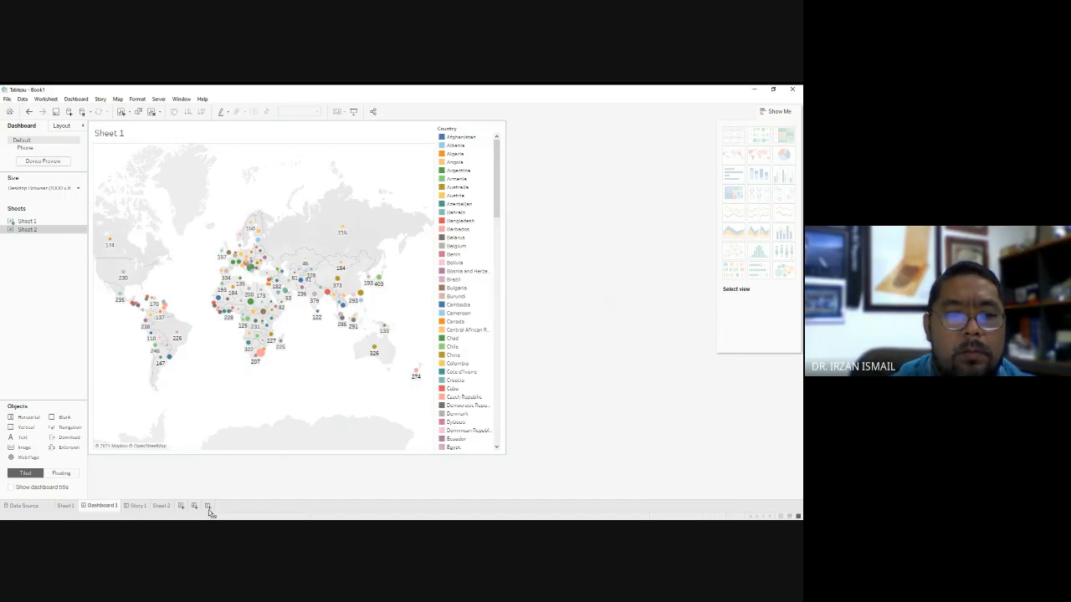
Add a blank story point to Story 1 and place Sheet 2 in it.
left_click(138, 505)
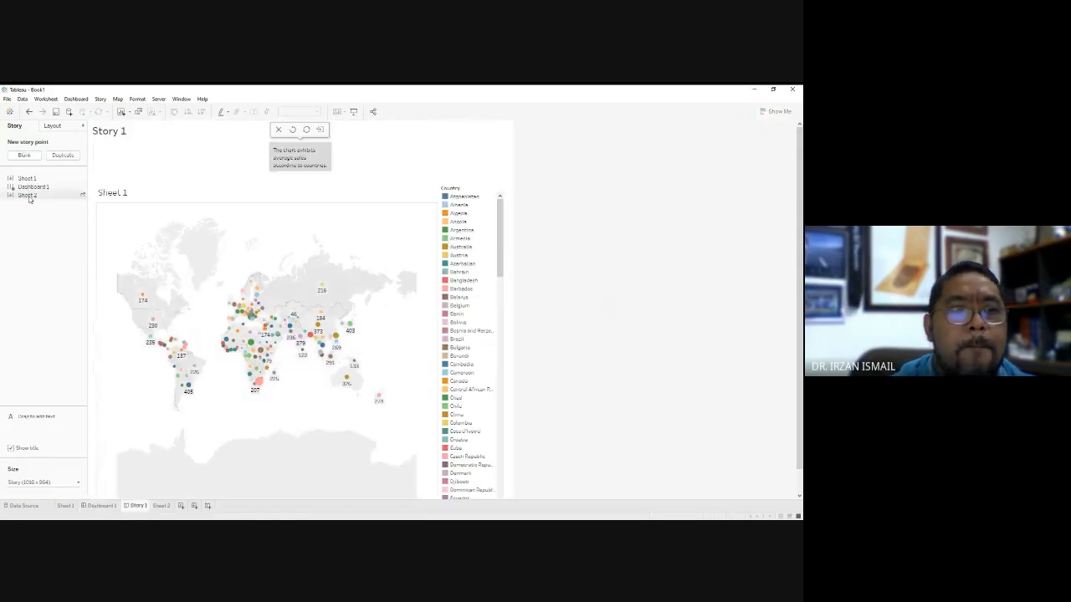
left_click_drag(25, 198, 569, 301)
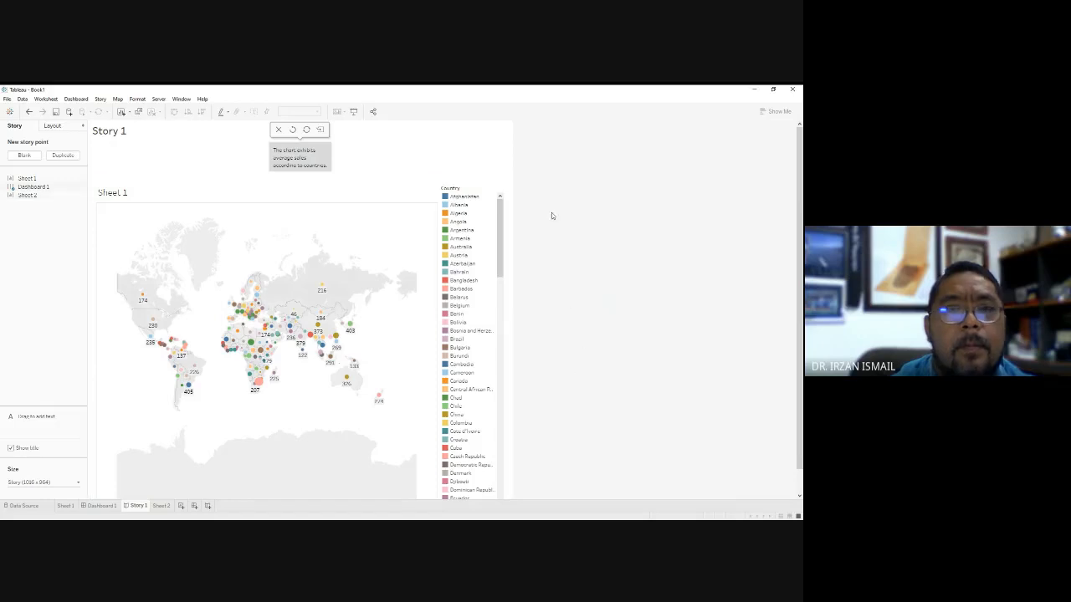
scroll(319, 291, "down", 2)
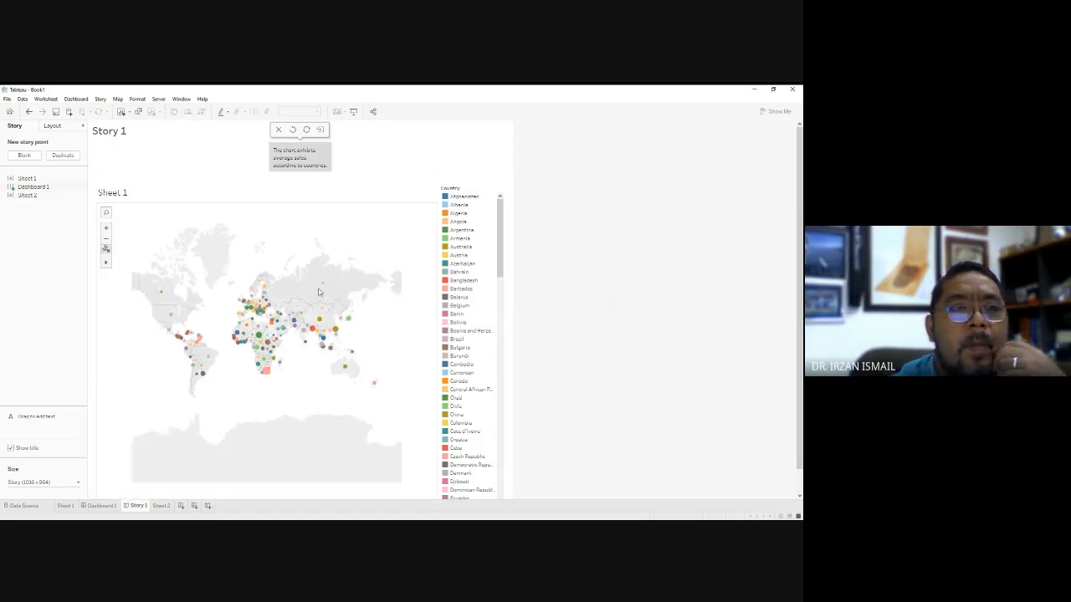
left_click(24, 155)
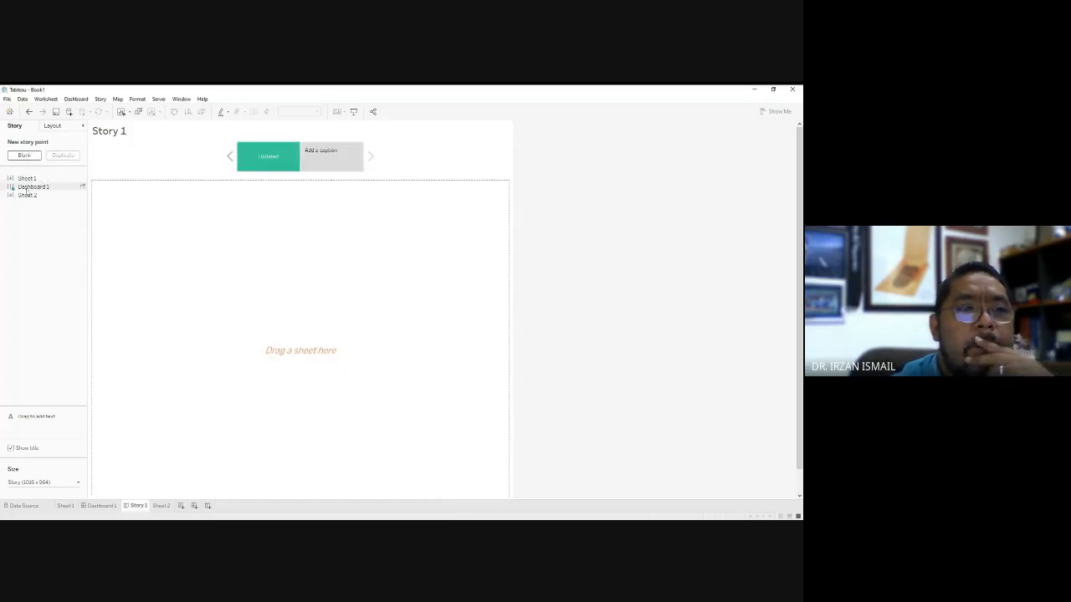
left_click_drag(19, 196, 237, 289)
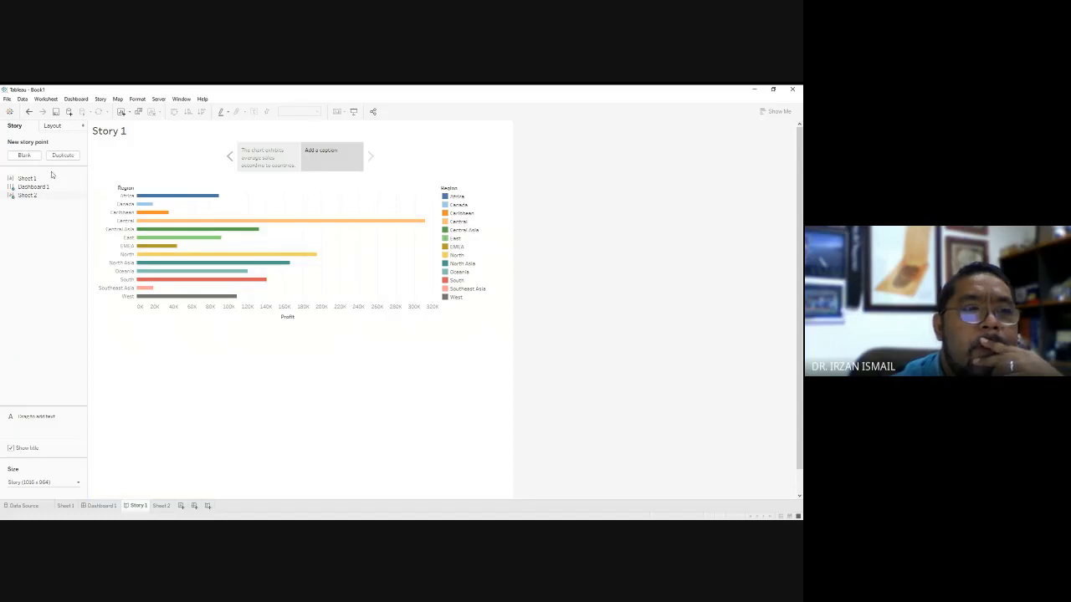
Examine the layout settings of Dashboard 1 and return to its sheet and object options.
left_click(101, 505)
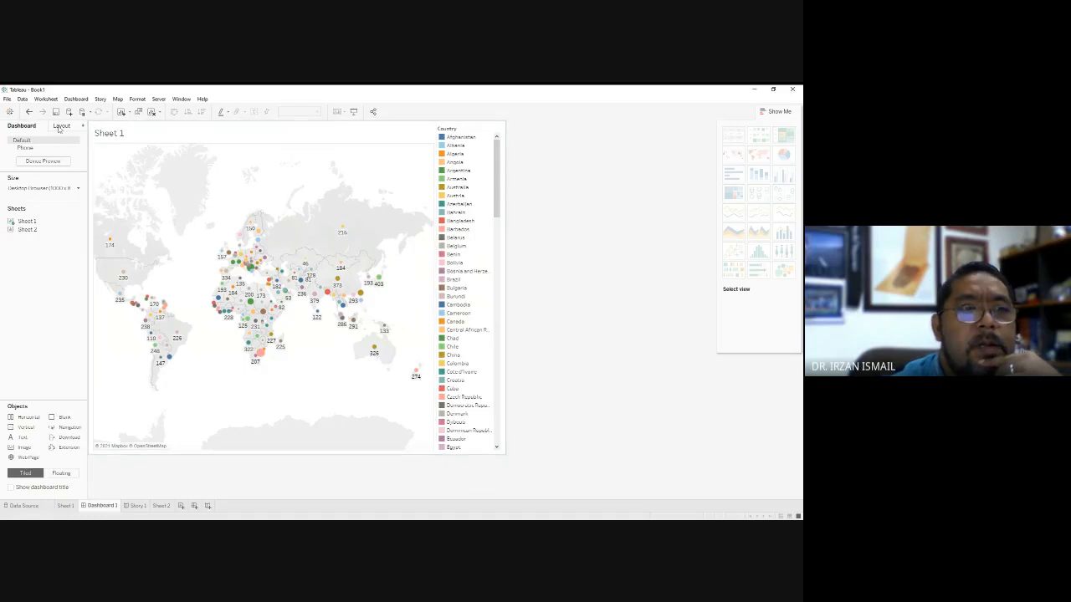
left_click(60, 126)
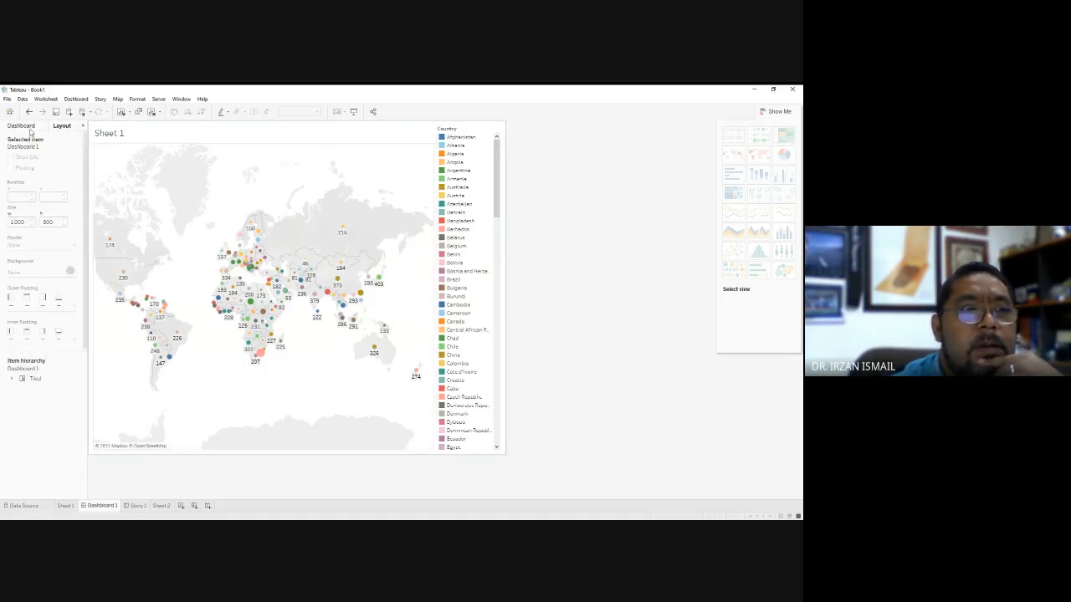
left_click(25, 127)
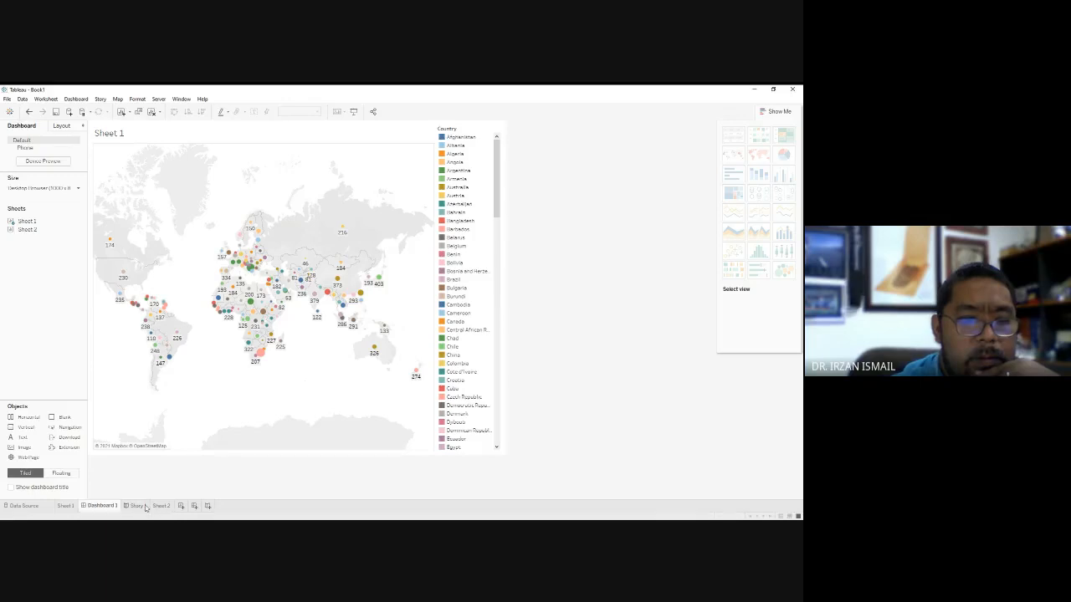
Return to Story 1 and move back and forth between the map and Profit by Region story points.
left_click(138, 506)
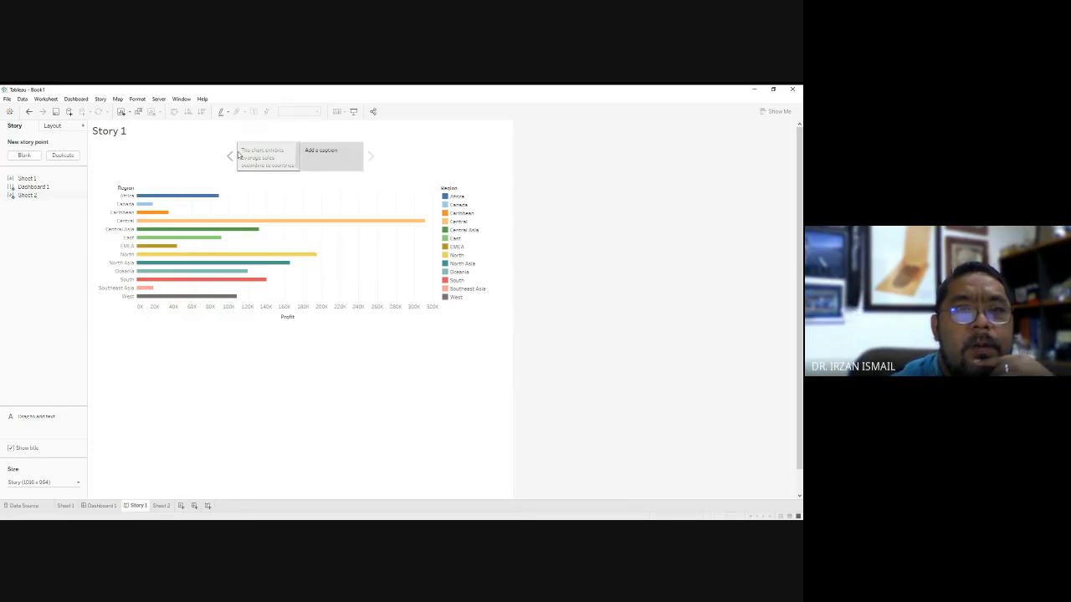
left_click(228, 156)
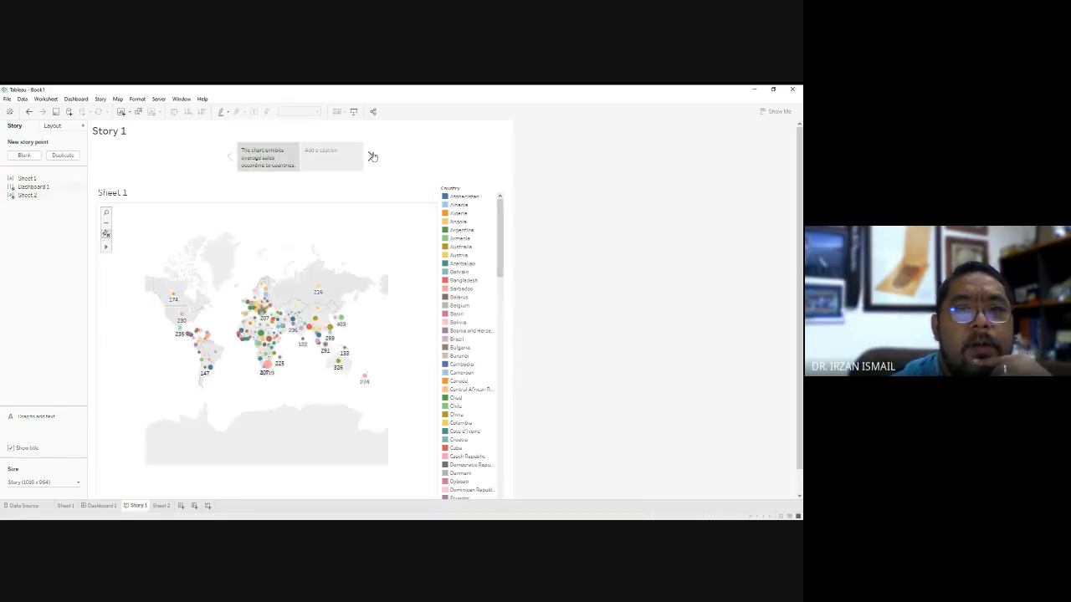
left_click(371, 156)
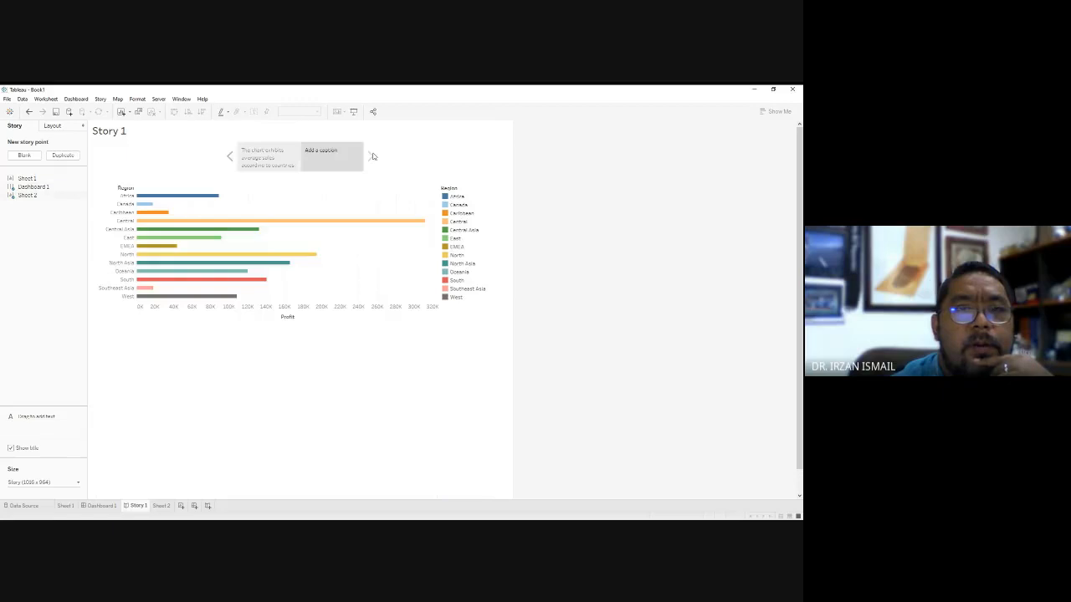
left_click(242, 165)
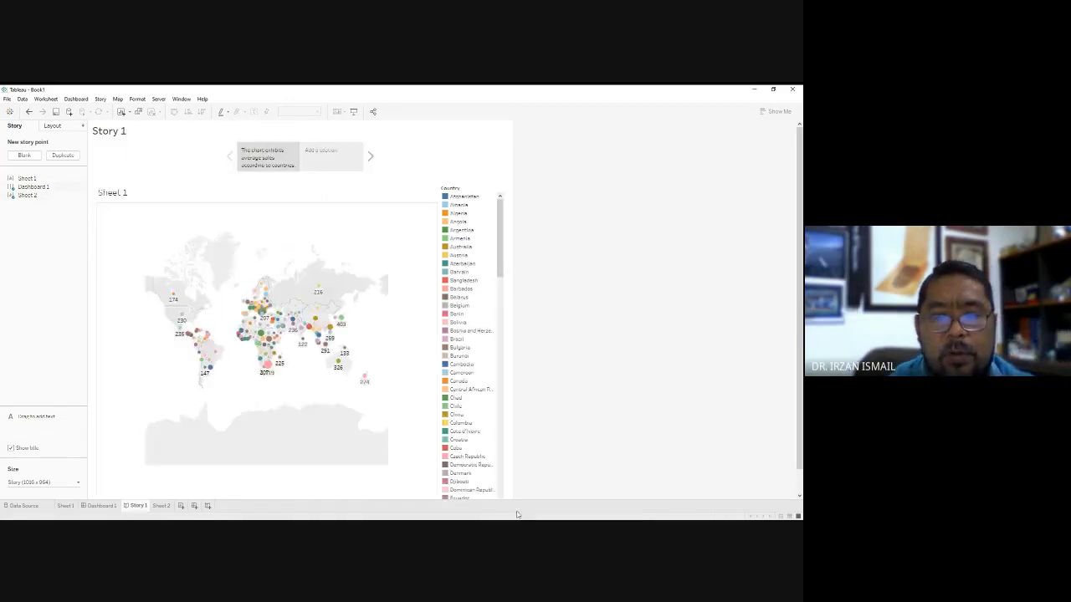
View both Story 1 points in presentation mode, return to normal view, and restore the window from its maximized size.
left_click(354, 113)
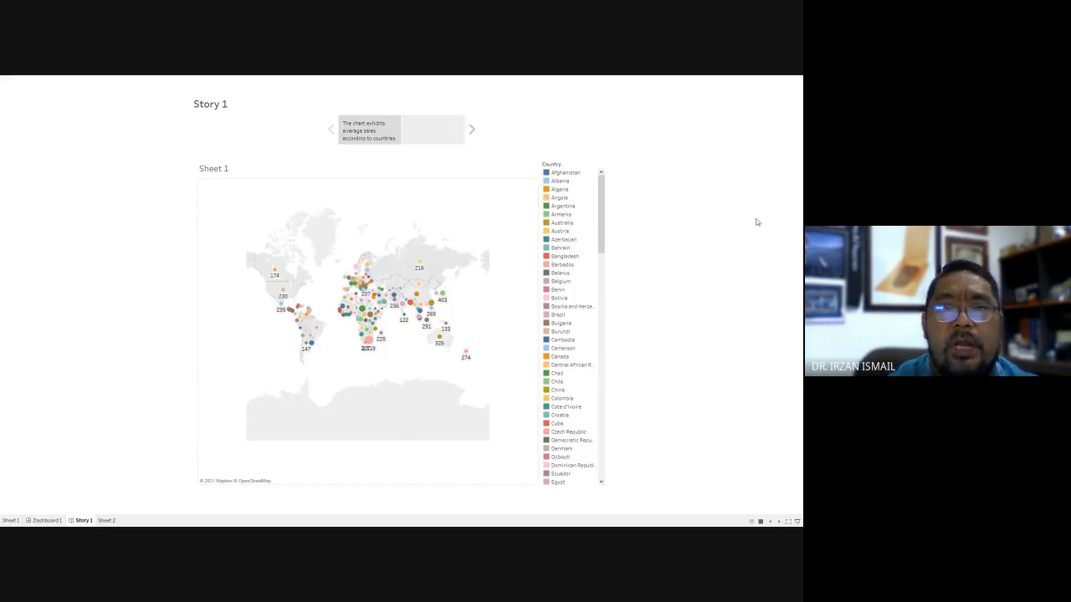
left_click(472, 131)
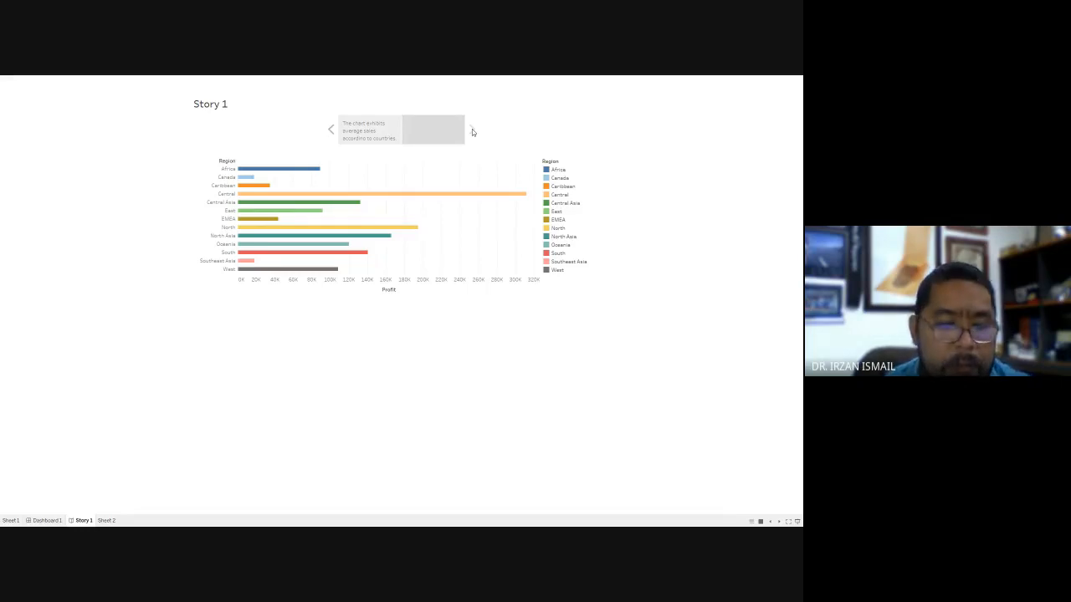
key("Escape")
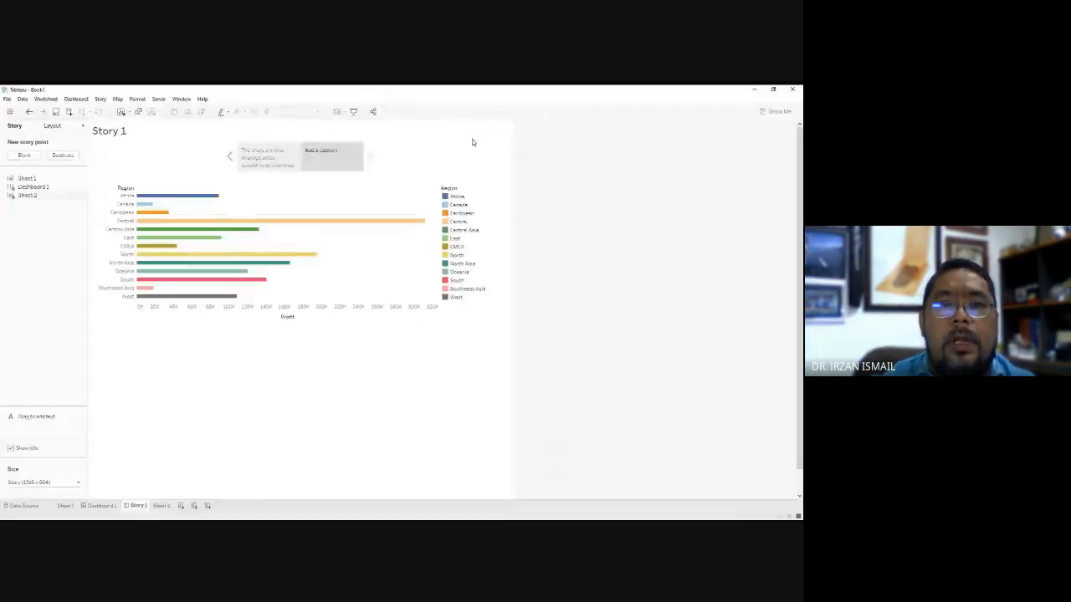
left_click(774, 89)
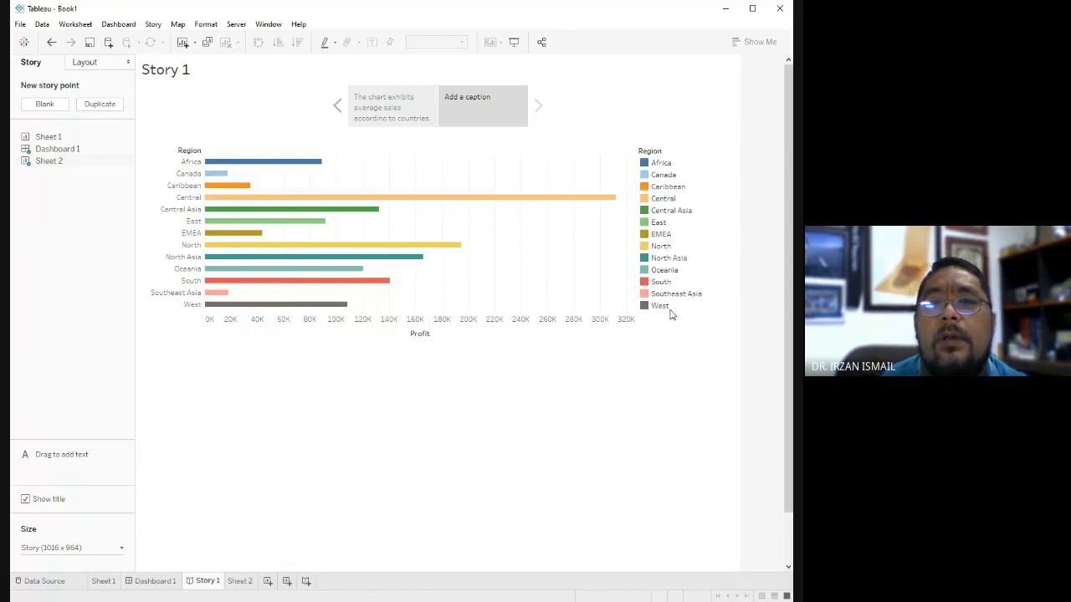
left_click(790, 497)
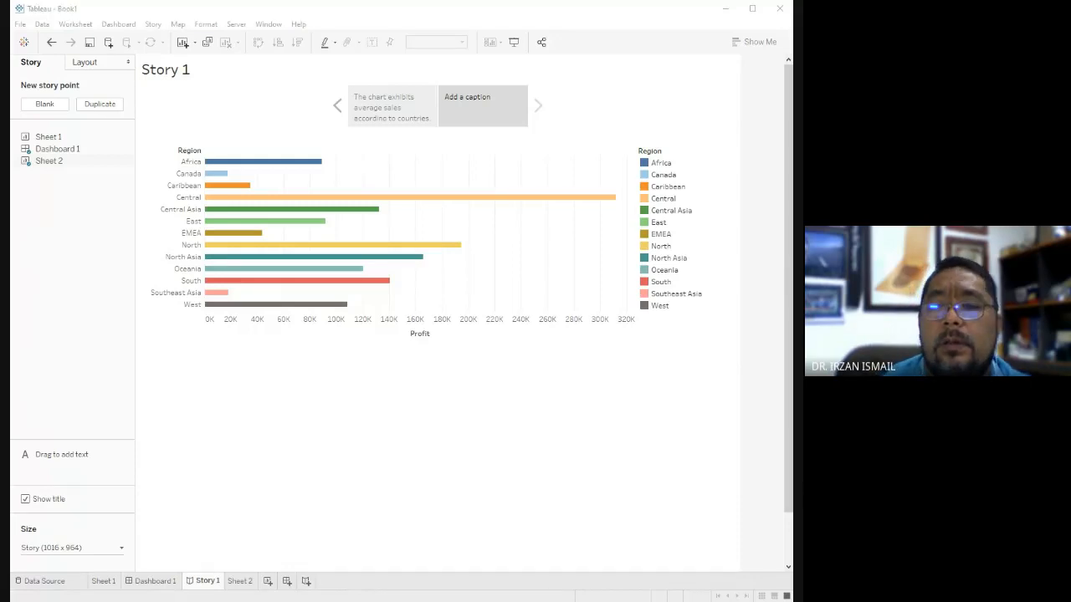